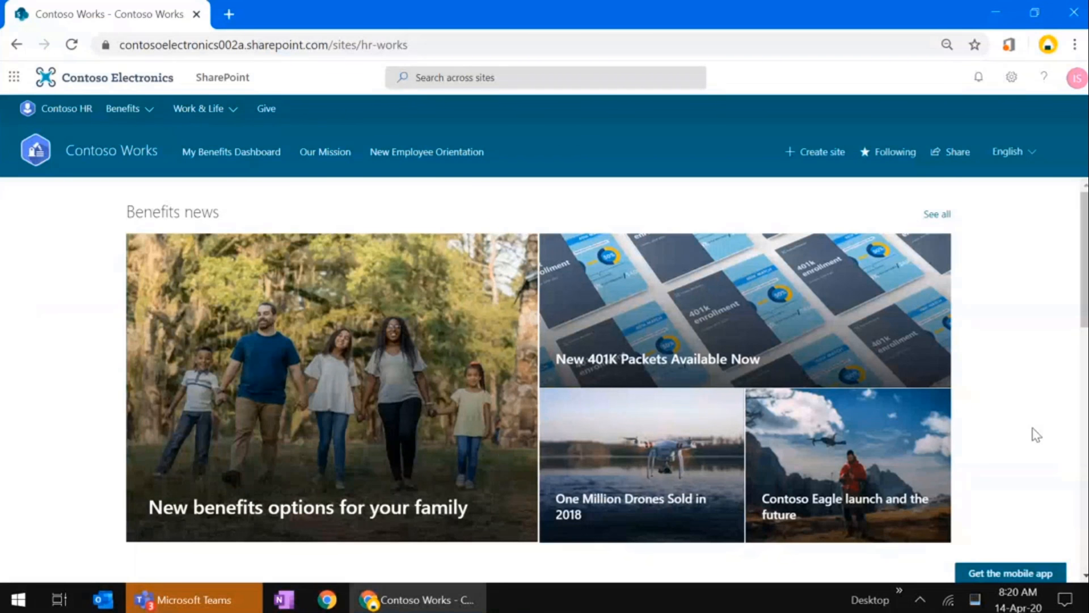
- Look over the English Contoso Works home page, from its news and quick links to the hub navigation menus
scroll(1037, 435, "down", 2)
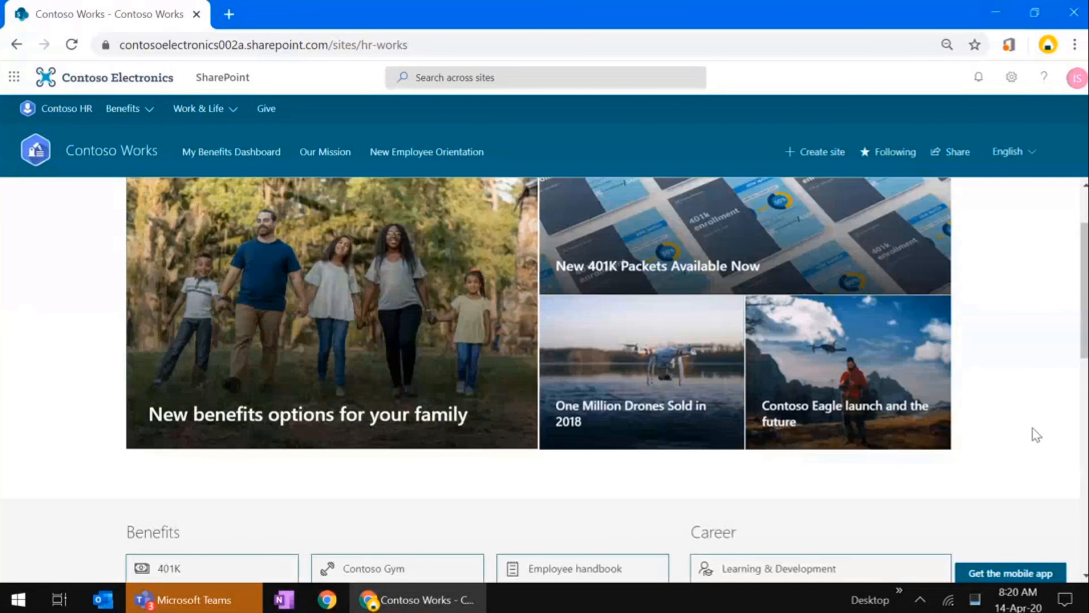
scroll(1037, 434, "up", 1)
scroll(1036, 434, "down", 4)
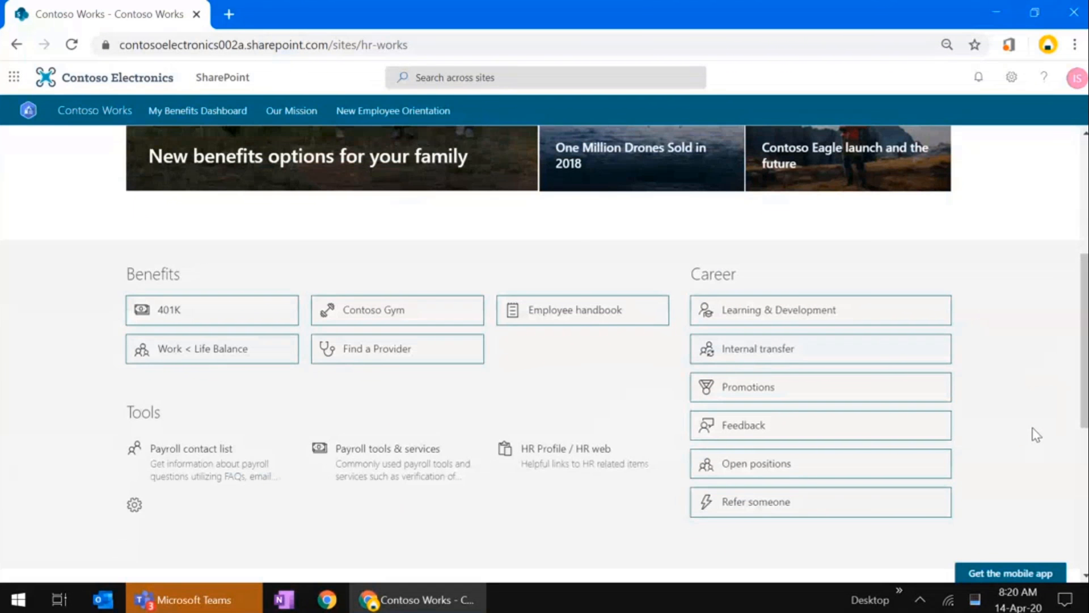
scroll(1036, 434, "down", 6)
left_click_drag(1084, 494, 1085, 241)
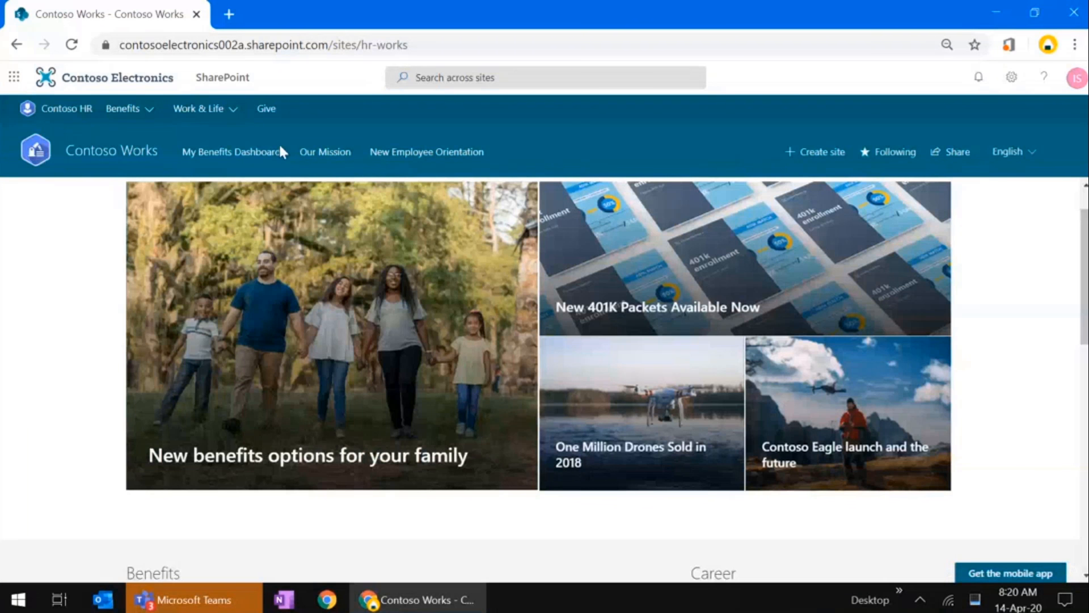
left_click(202, 109)
left_click(126, 111)
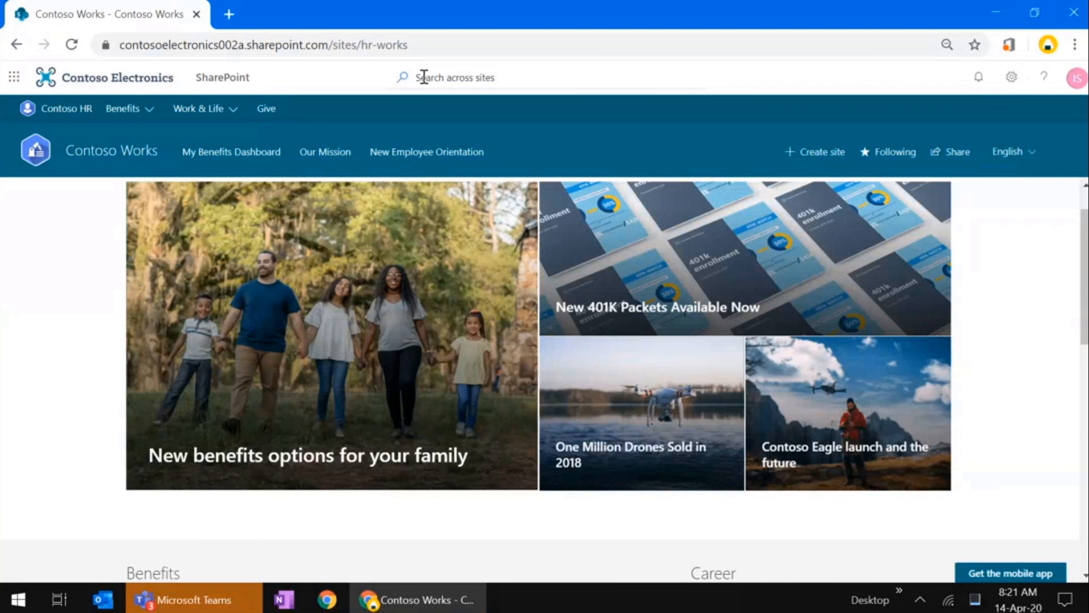
- Copy the Contoso Works site address and open it in the browser window signed in with the Spanish-language account
left_click(352, 46)
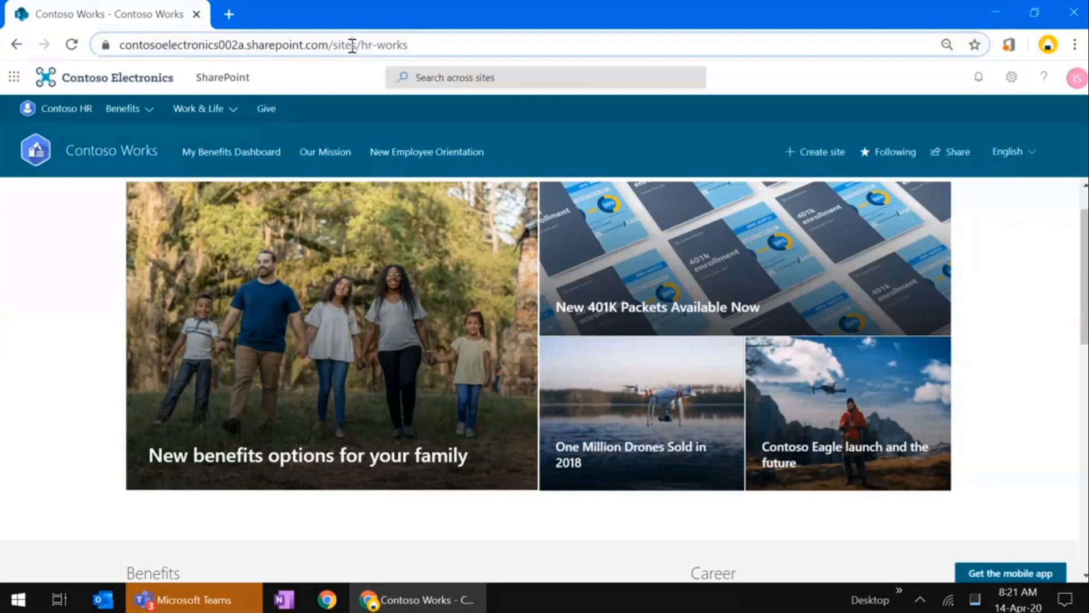
left_click(352, 46)
key("ctrl+c")
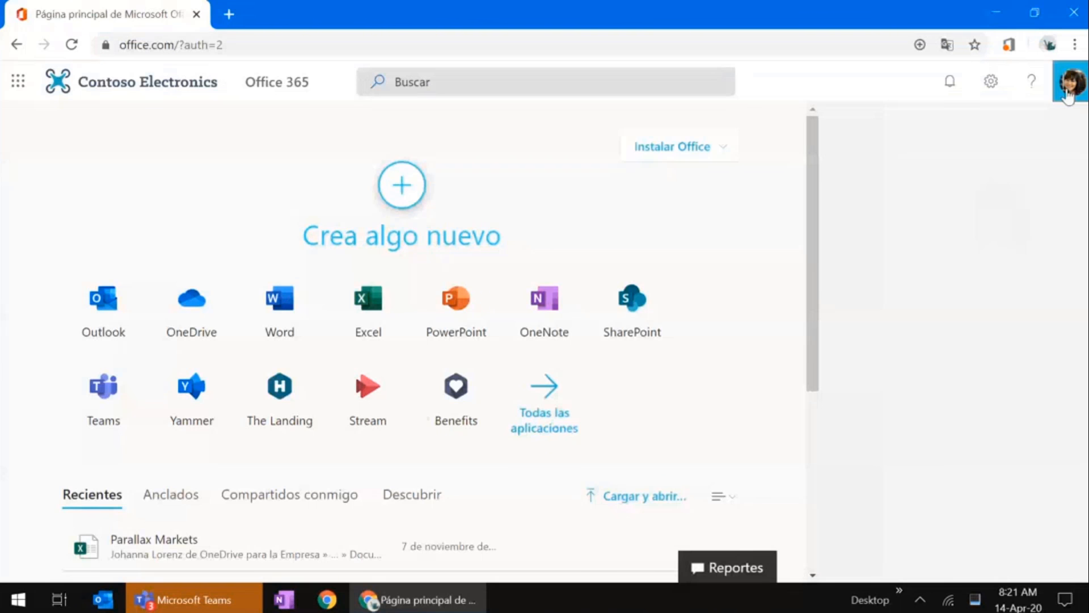
left_click(1068, 95)
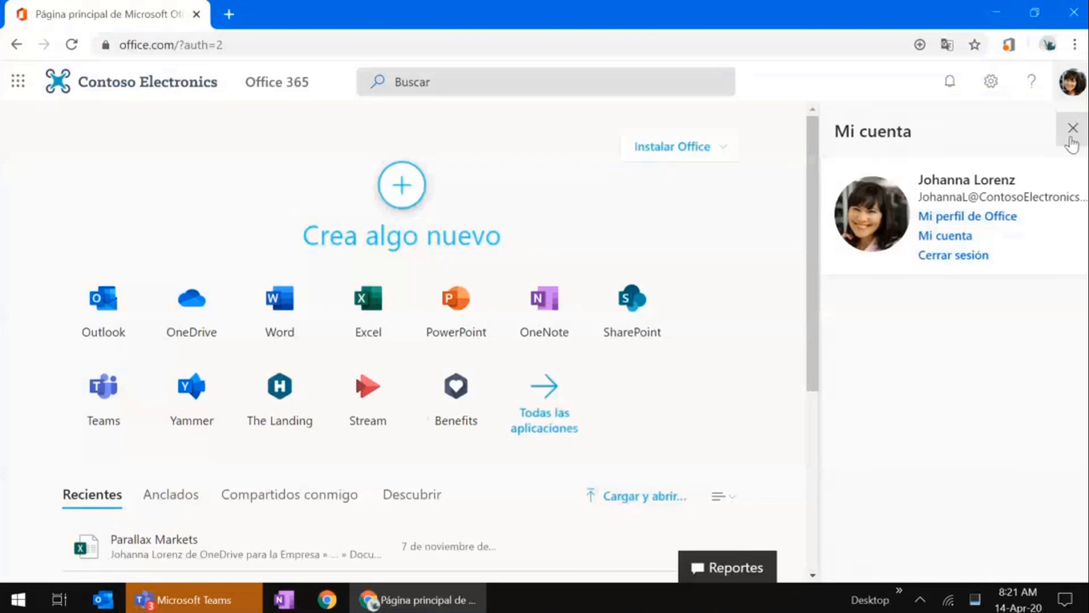
left_click(1073, 129)
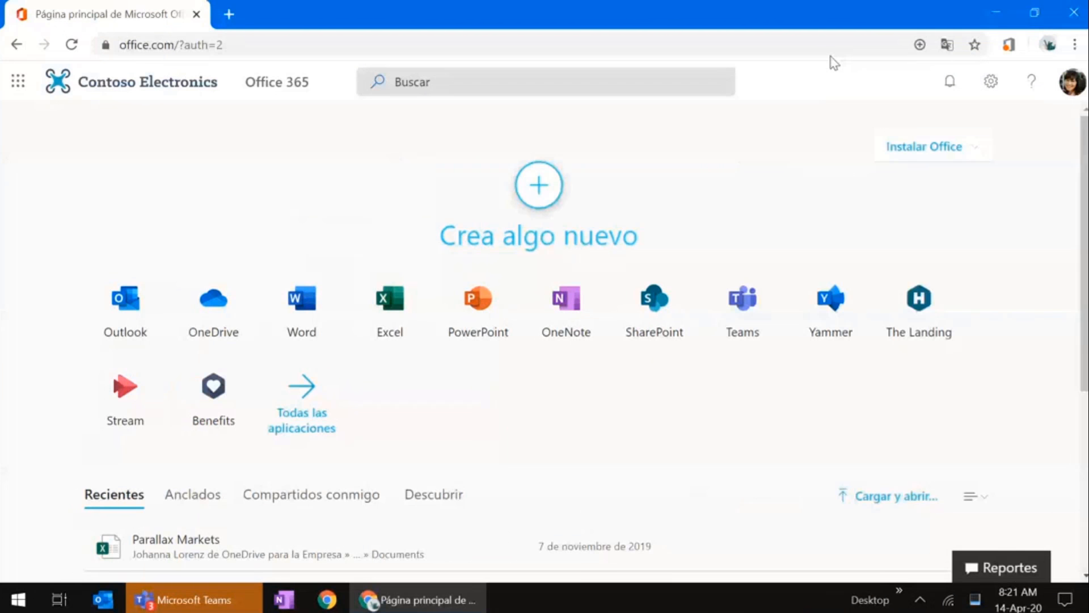
left_click(828, 44)
key("ctrl+v")
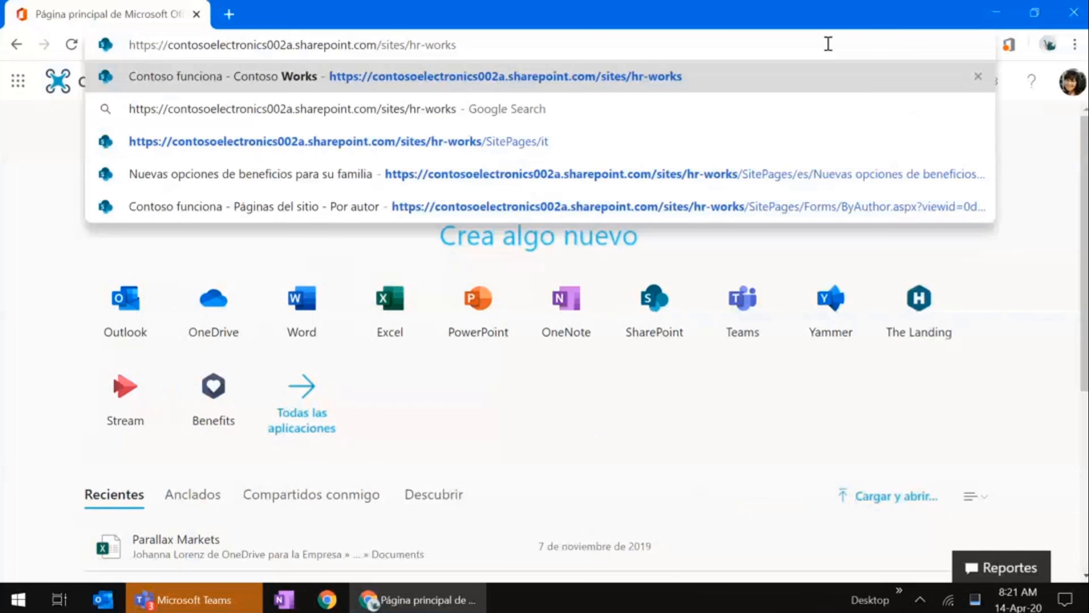
key("Return")
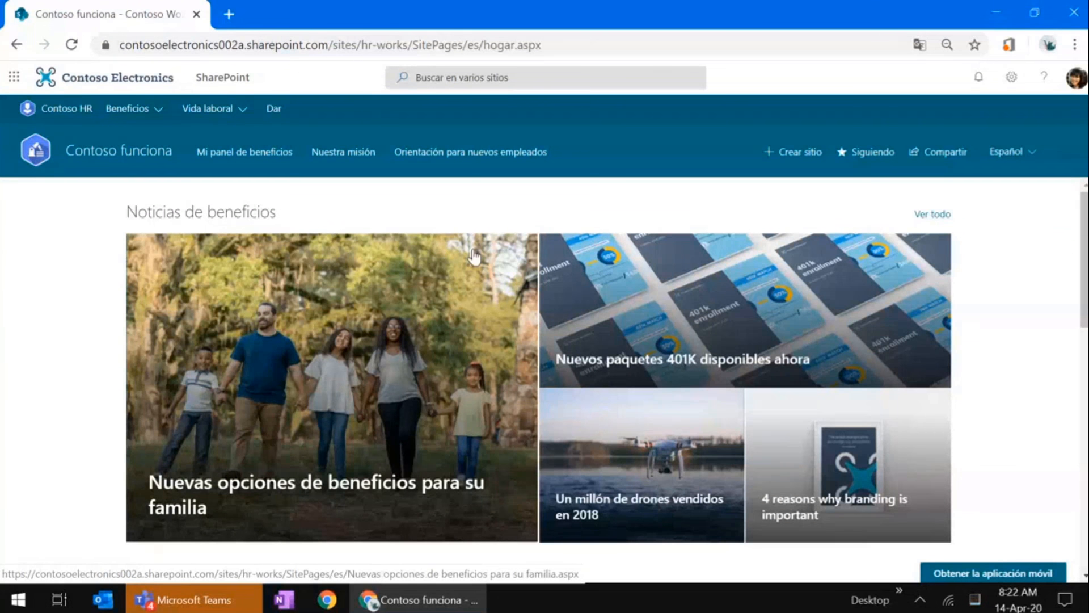
- Examine the Spanish version of the home page, including its translated hub navigation, news, quick links and footer
left_click(211, 110)
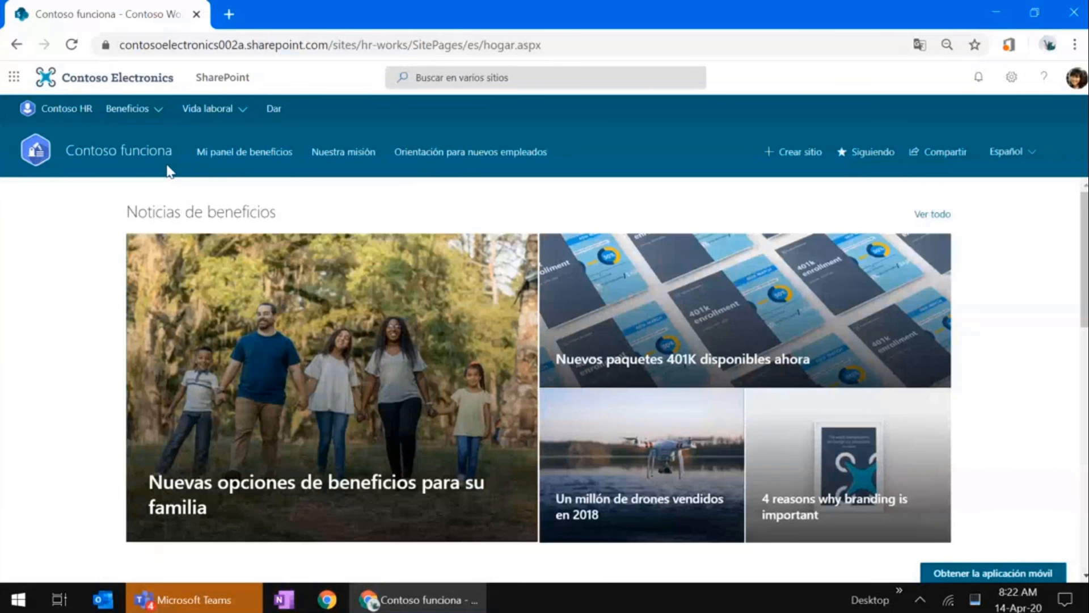
scroll(63, 418, "down", 15)
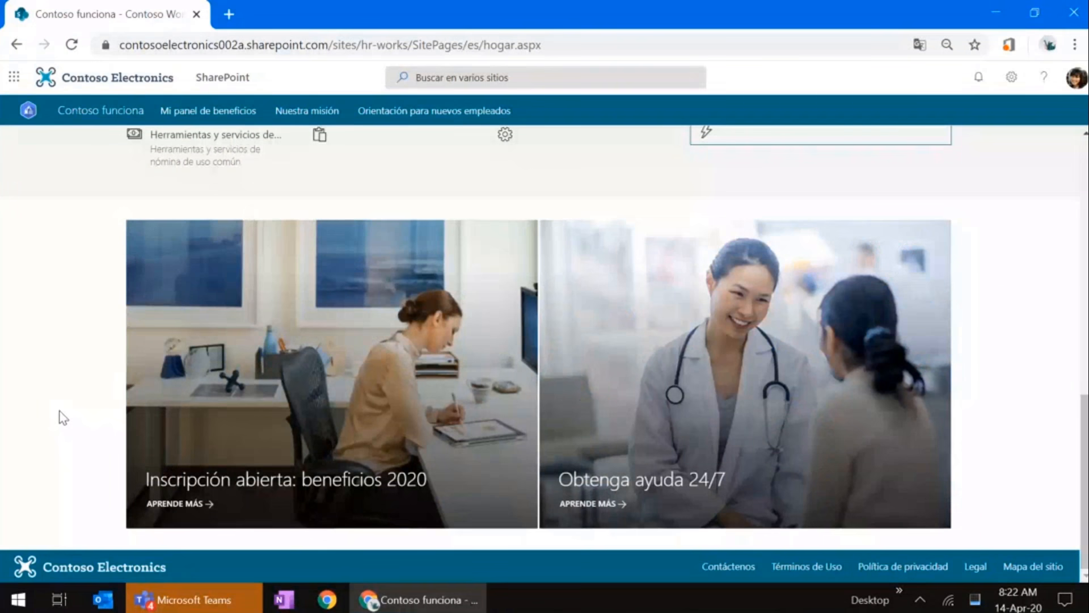
scroll(63, 418, "up", 1)
scroll(63, 417, "up", 4)
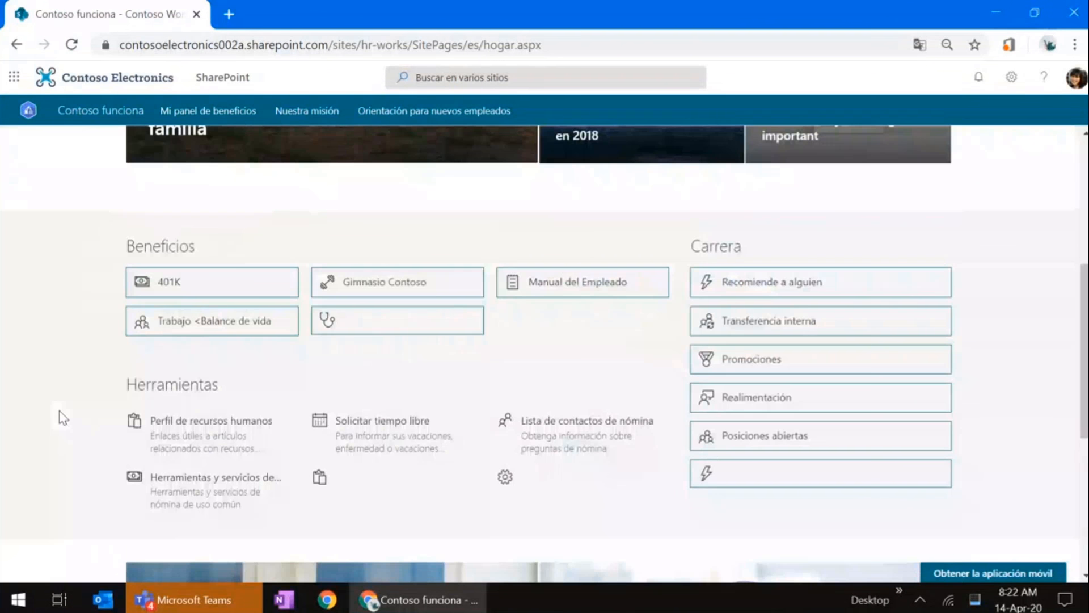
scroll(63, 417, "up", 5)
scroll(63, 417, "up", 1)
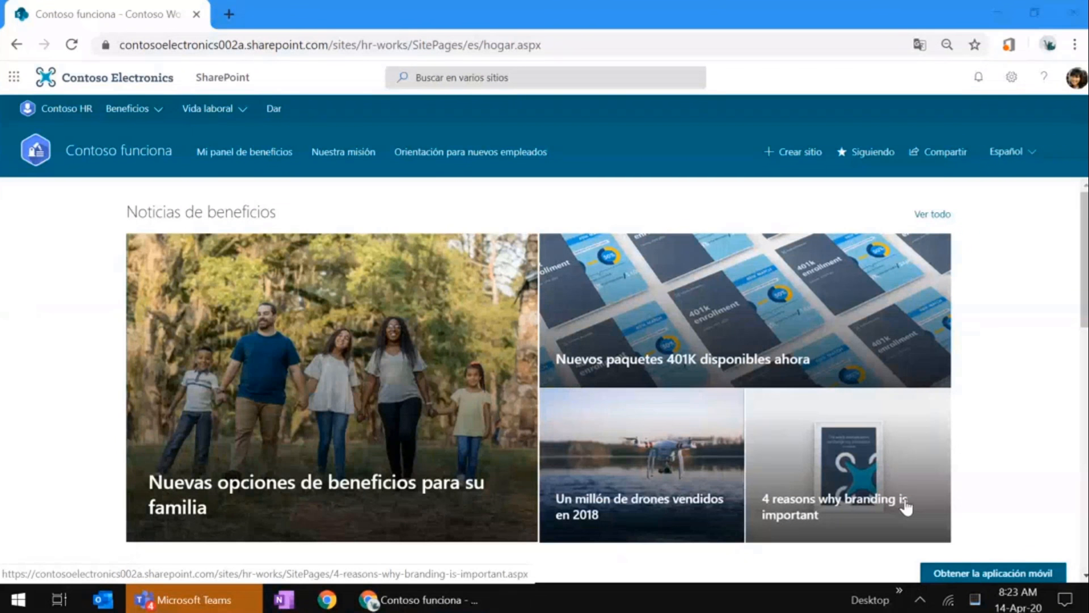
- Open the news post "Nuevas opciones de beneficios para su familia" and switch its display language to Inglés
left_click(383, 445)
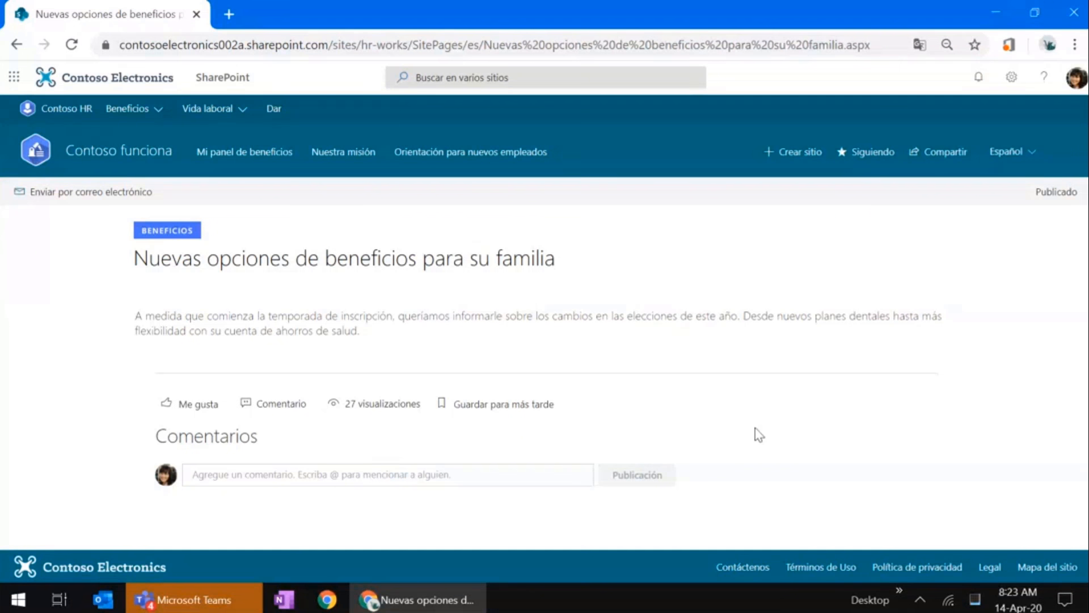
left_click(1017, 159)
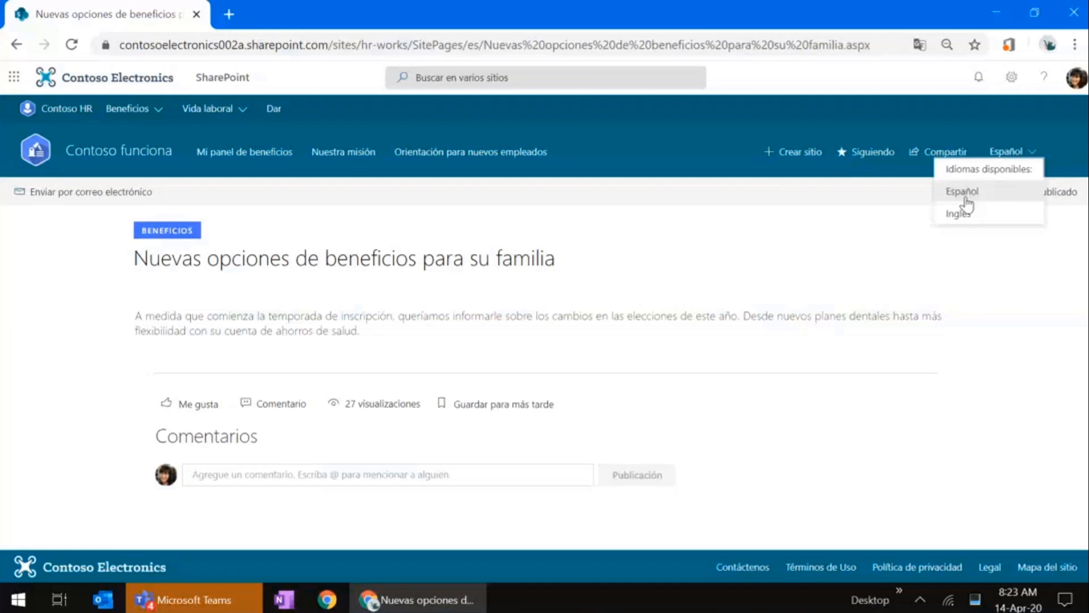
left_click(959, 212)
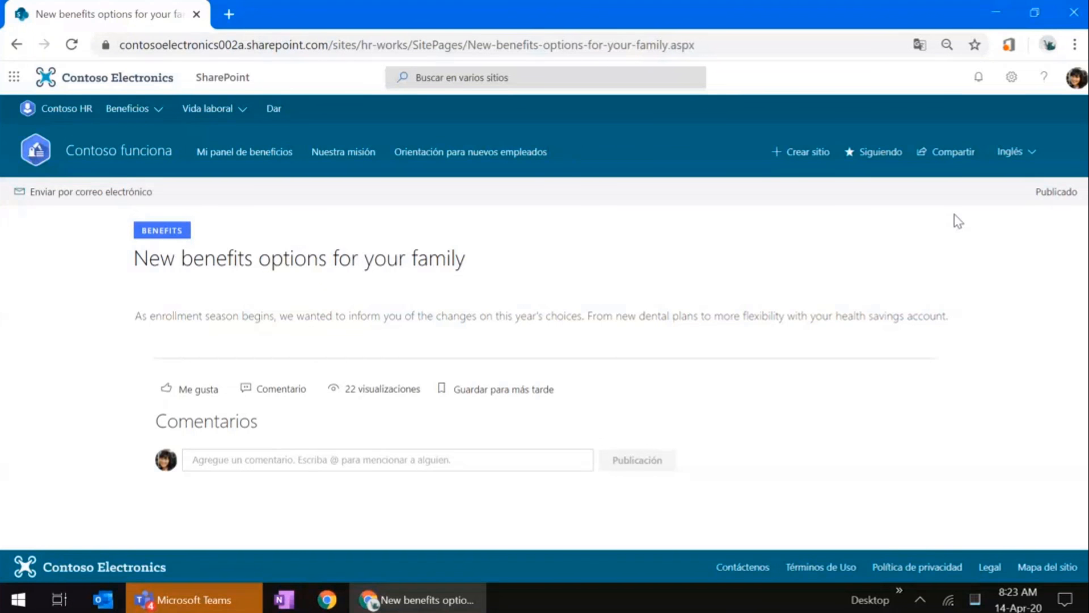
- Return to the site's home page, open the "New 401K Packets Available Now" post and check its available languages
left_click(140, 160)
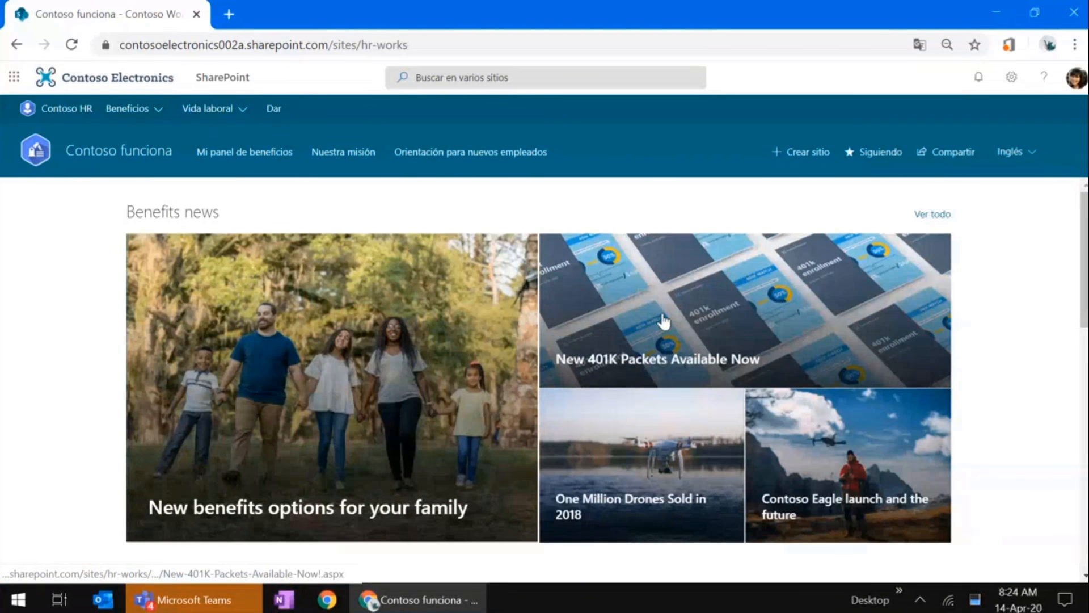
left_click(664, 321)
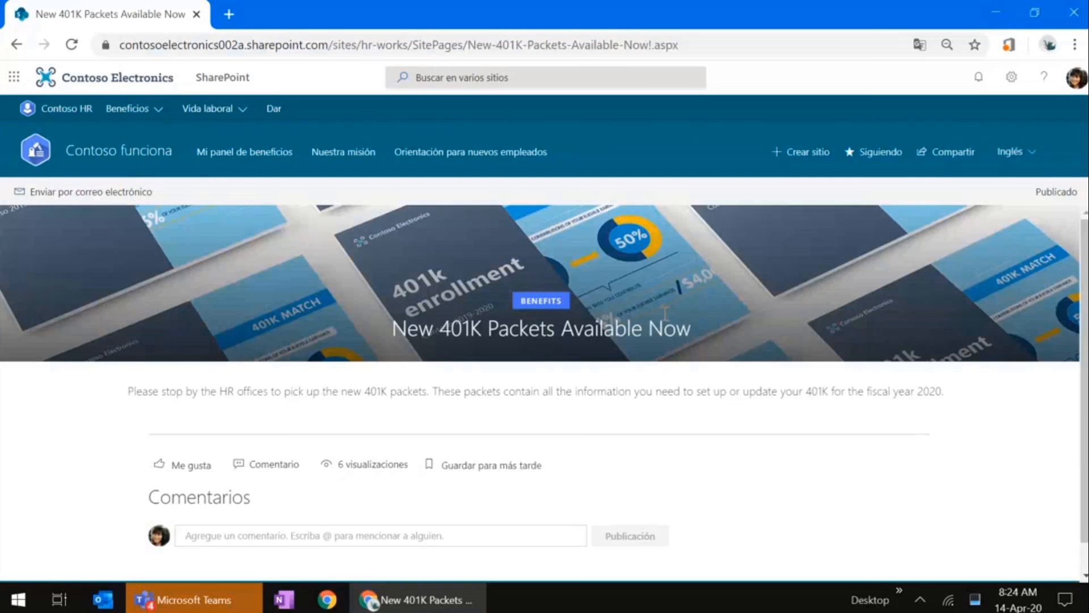
left_click(1013, 151)
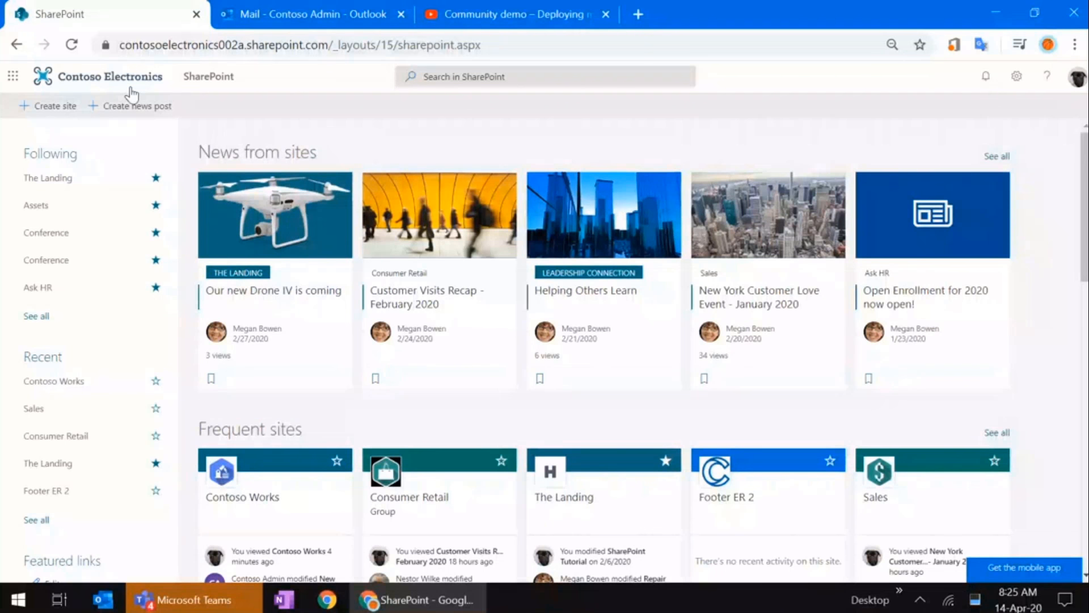
- Create a communication site named "Demo site" using the Blank design
left_click(53, 108)
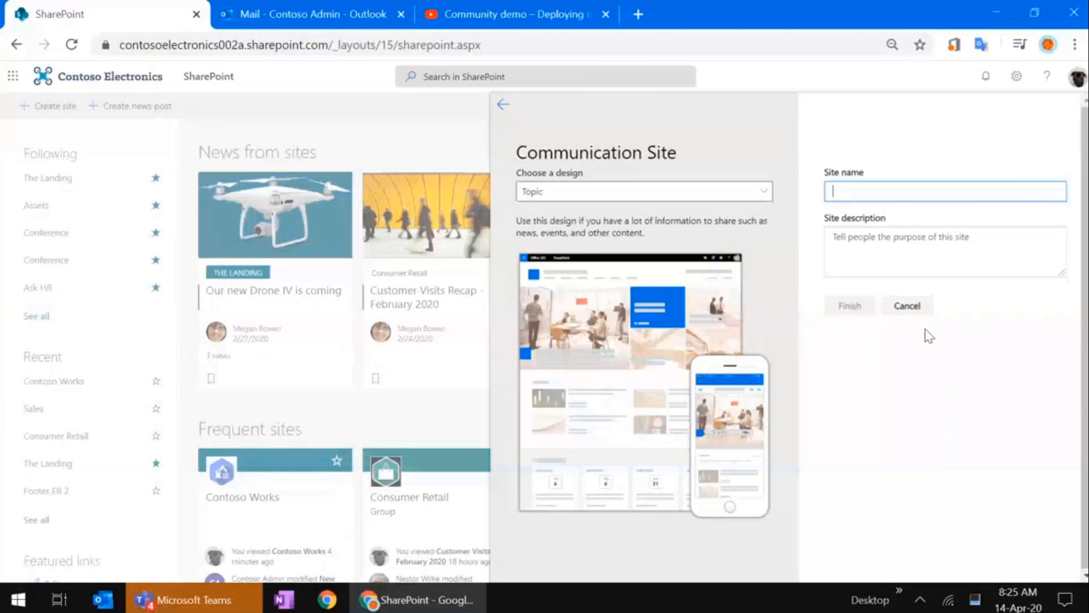
type("Demo site")
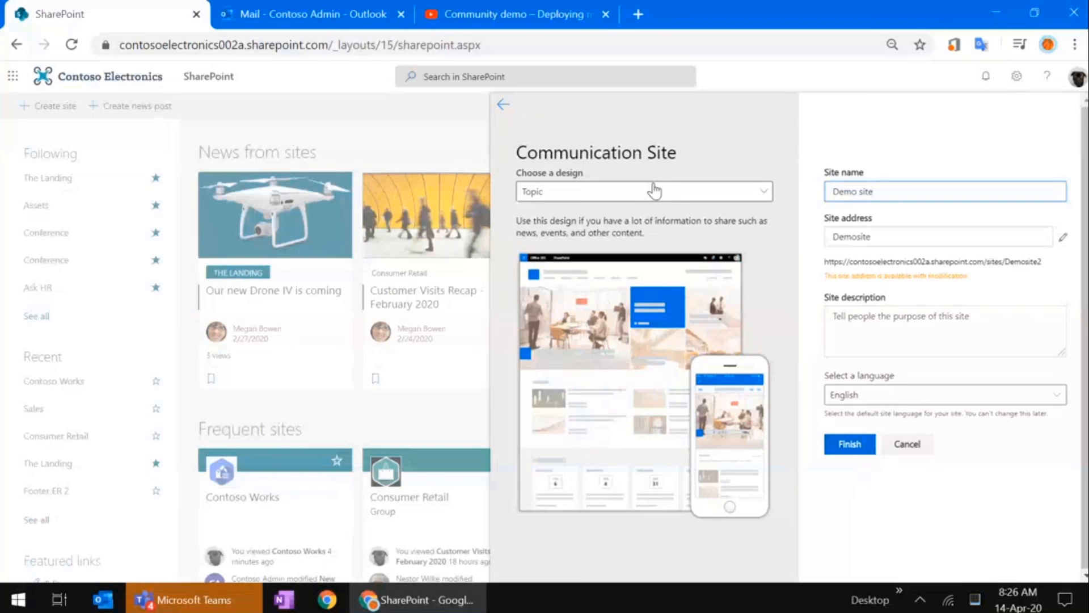
left_click(631, 196)
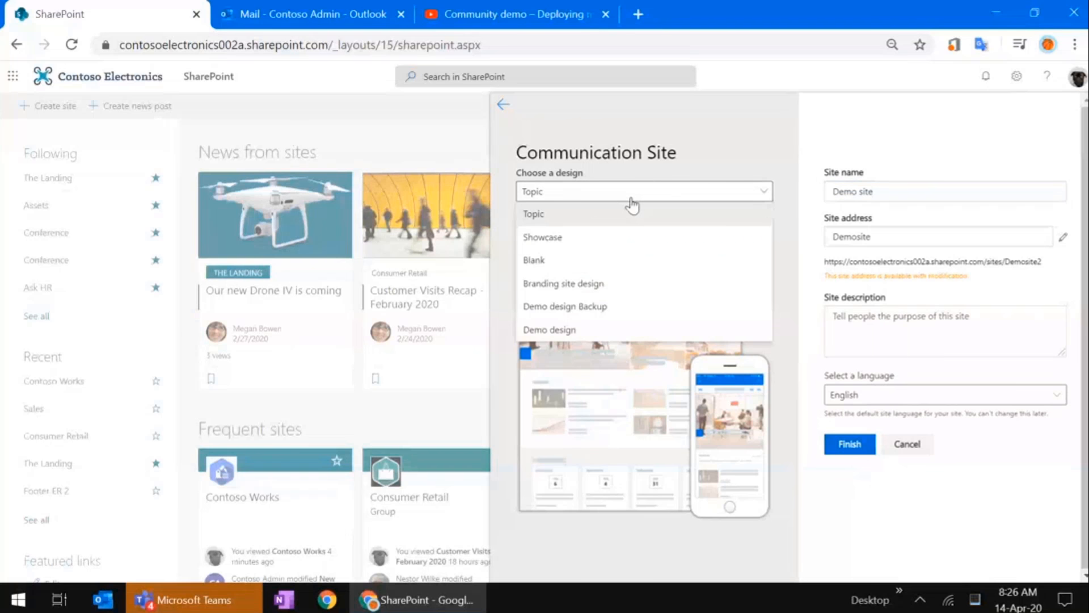
left_click(559, 261)
left_click(849, 449)
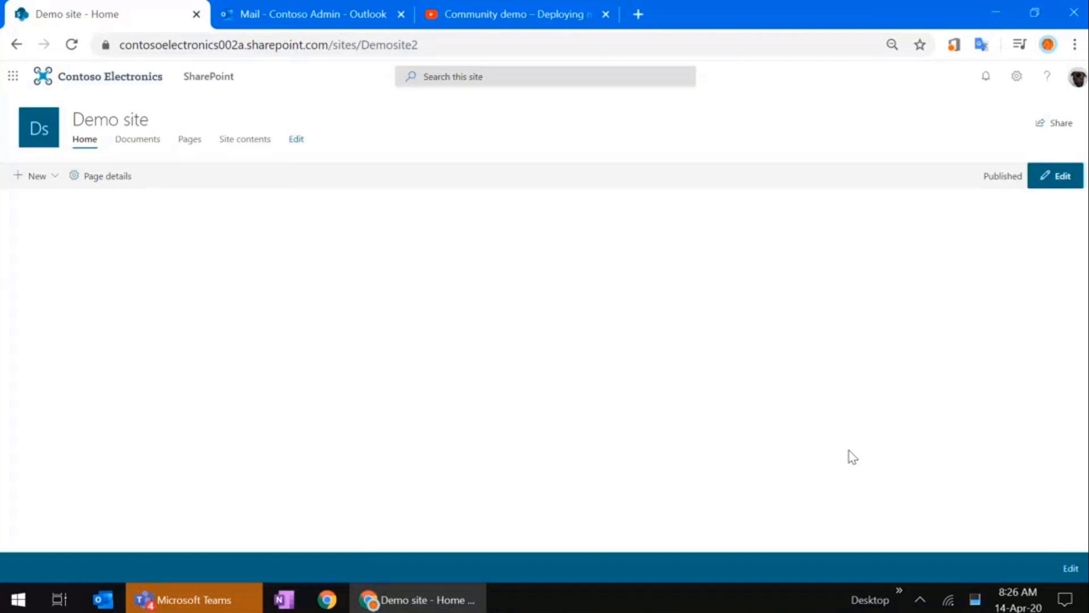
- Open the language settings of the new Demo site through its full site settings
left_click(1018, 79)
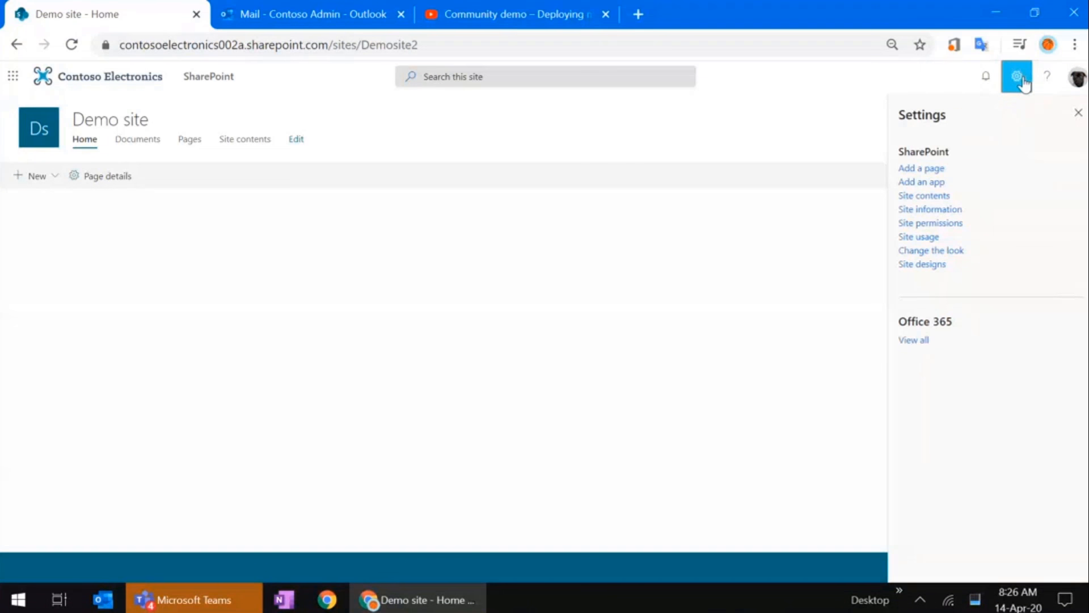
left_click(953, 209)
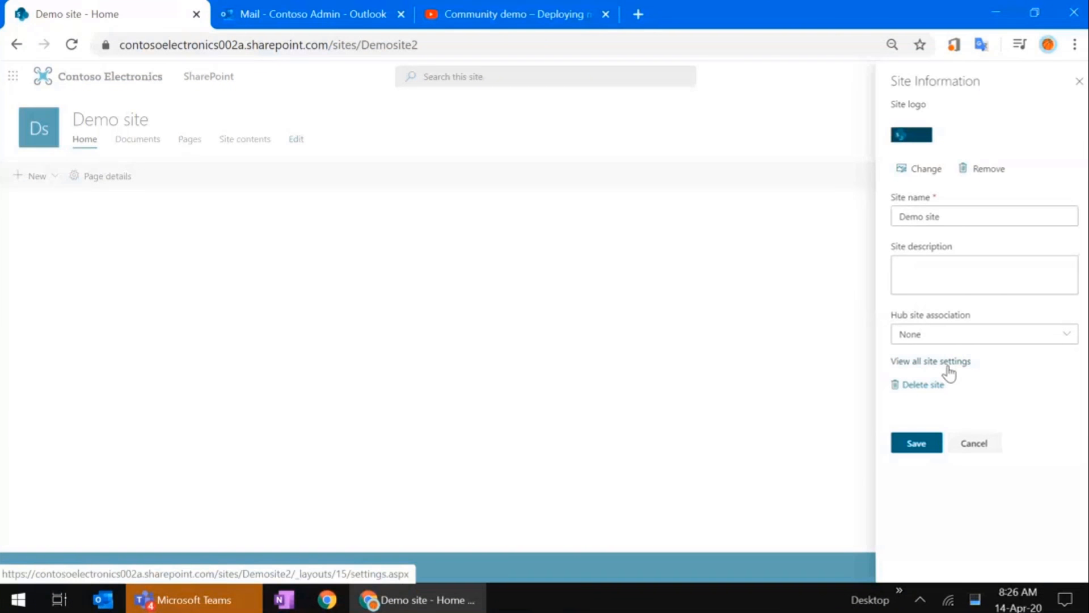
left_click(948, 368)
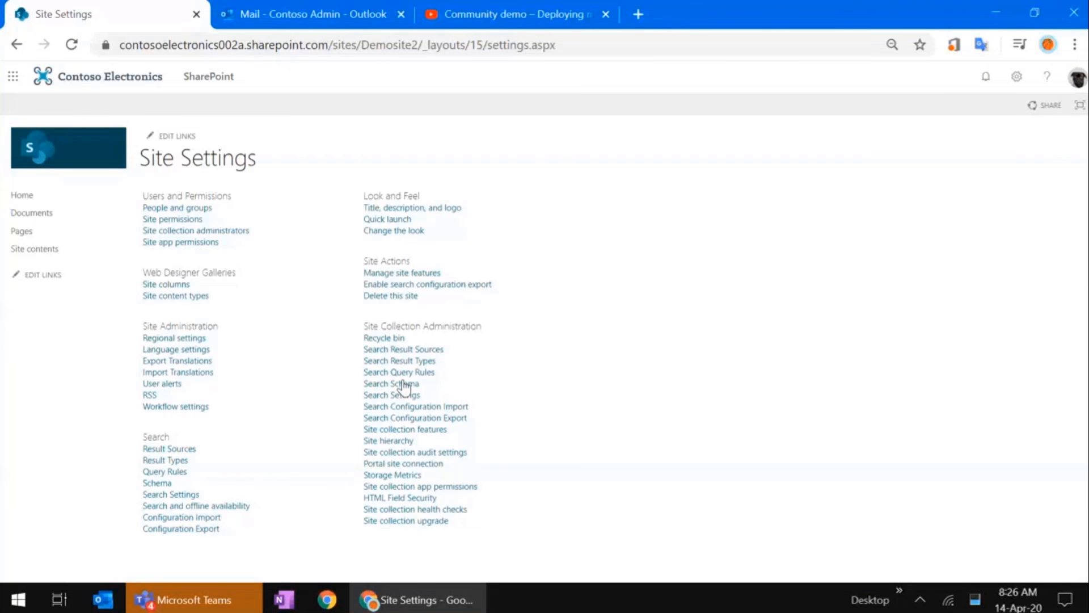
left_click(199, 353)
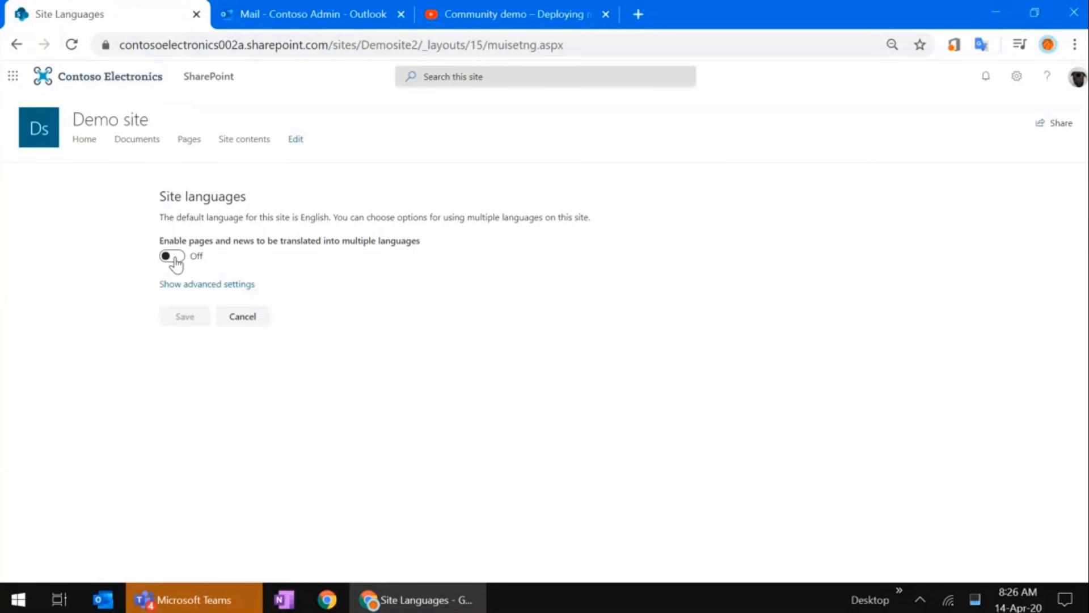
- Enable translation of pages and news into multiple languages and add Spanish as a site language
left_click(171, 257)
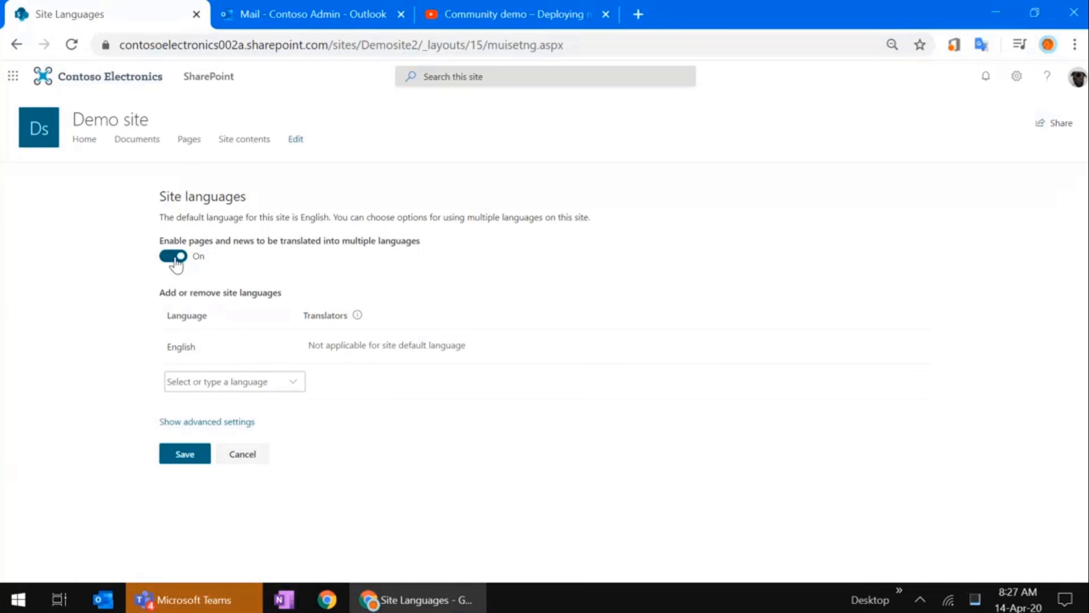
left_click(229, 382)
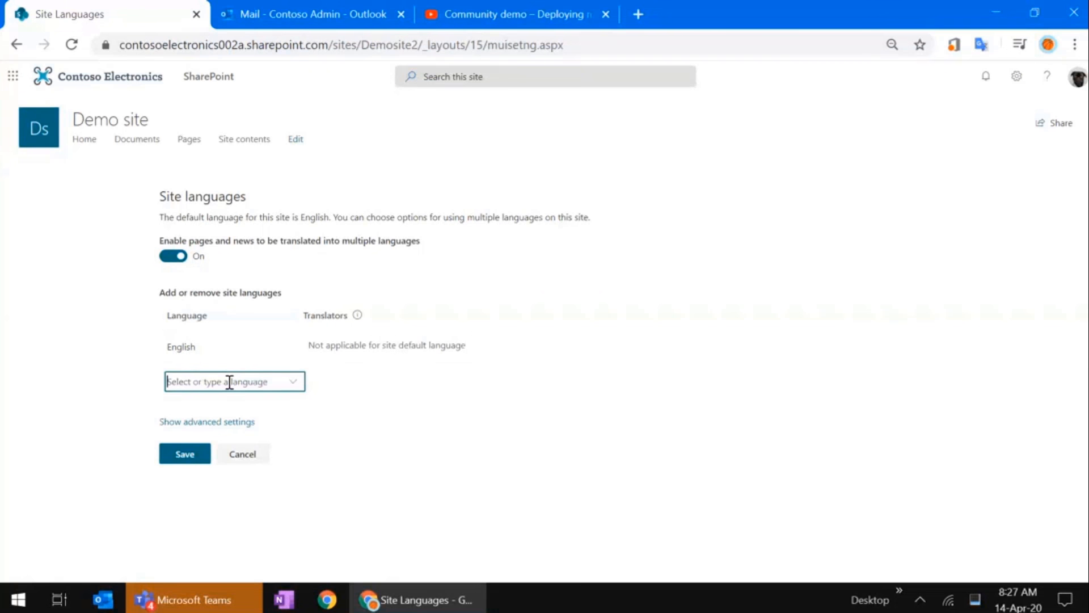
type("Spanish")
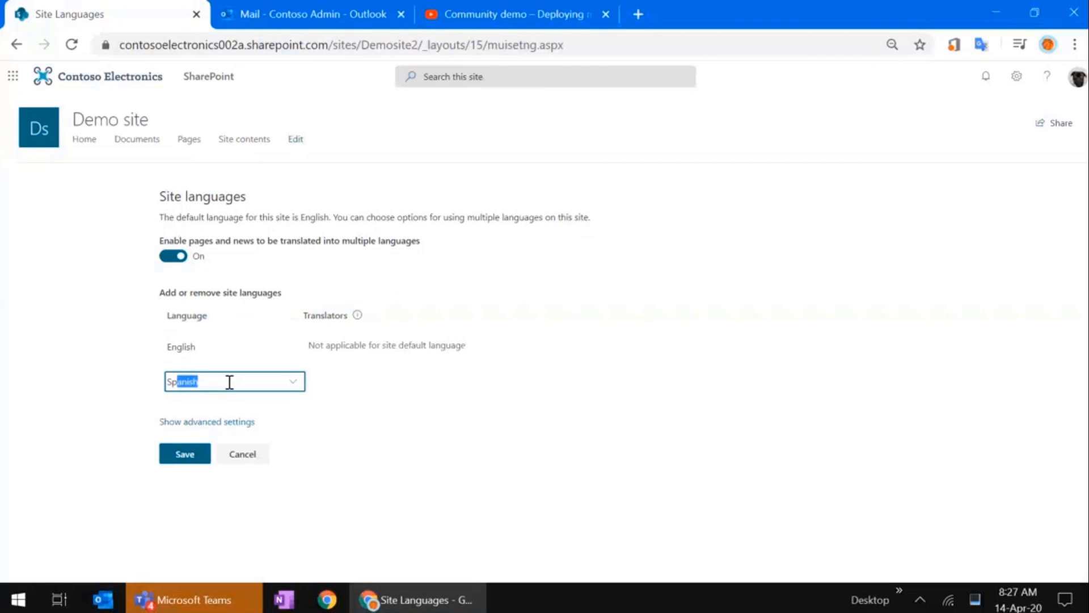
key("Tab")
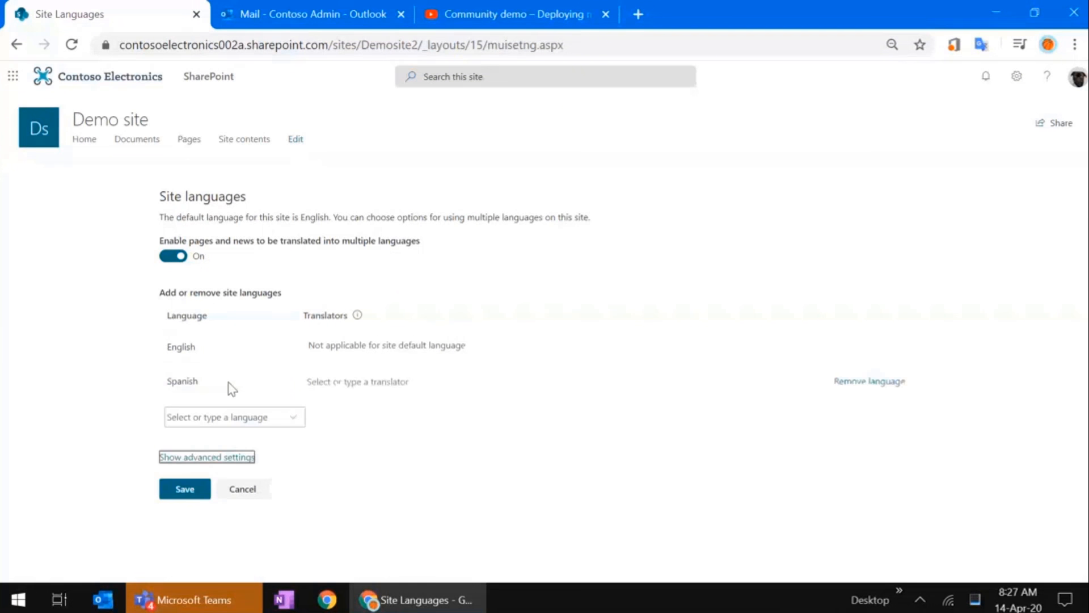
- Assign the translator to the Spanish site language by looking up her first name
left_click(352, 384)
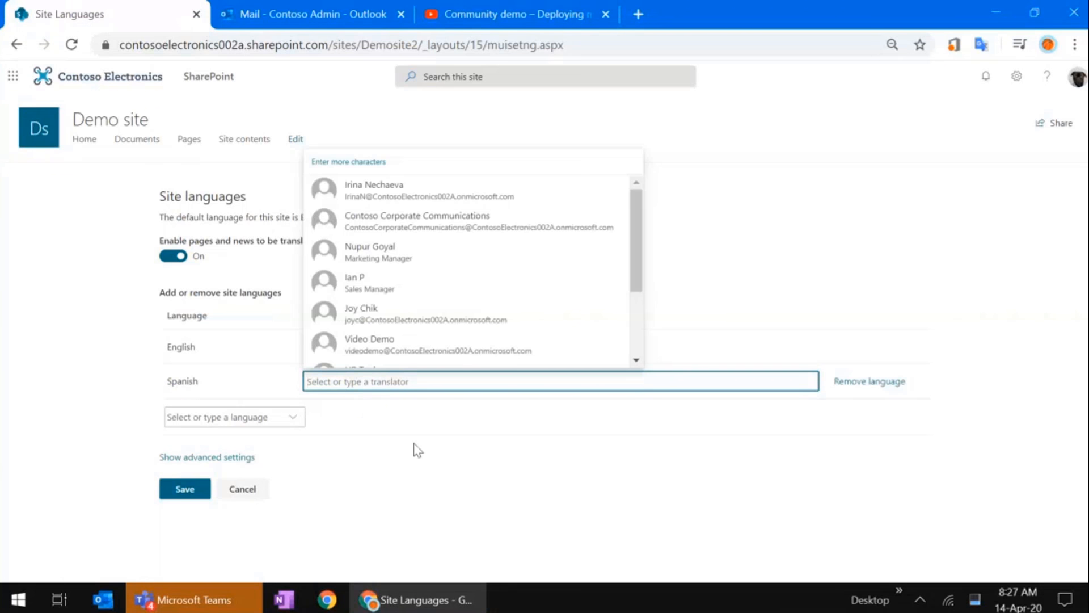
left_click(418, 450)
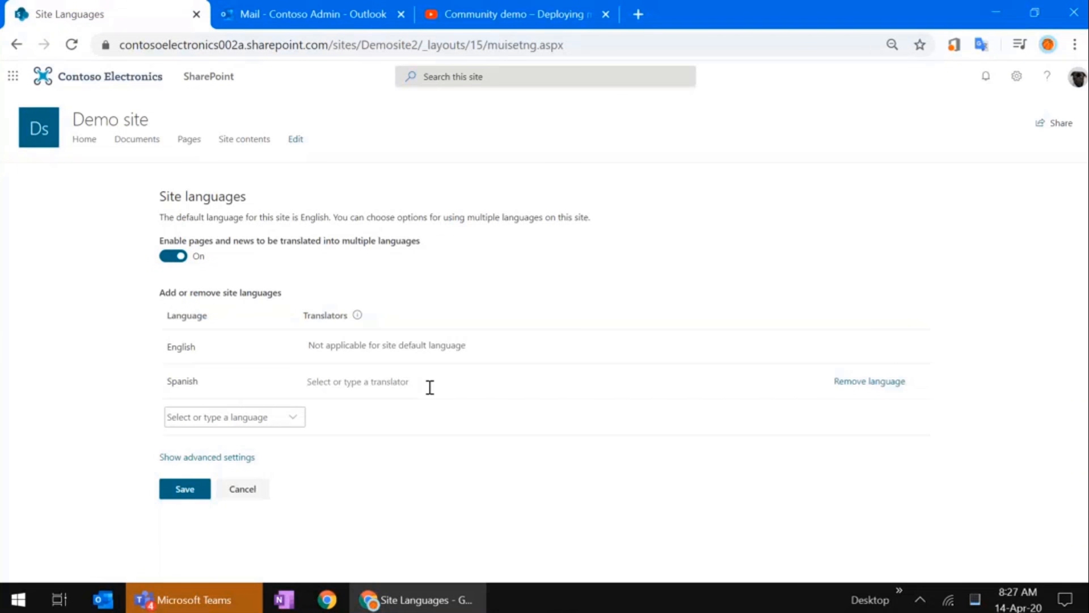
left_click(430, 388)
type("re")
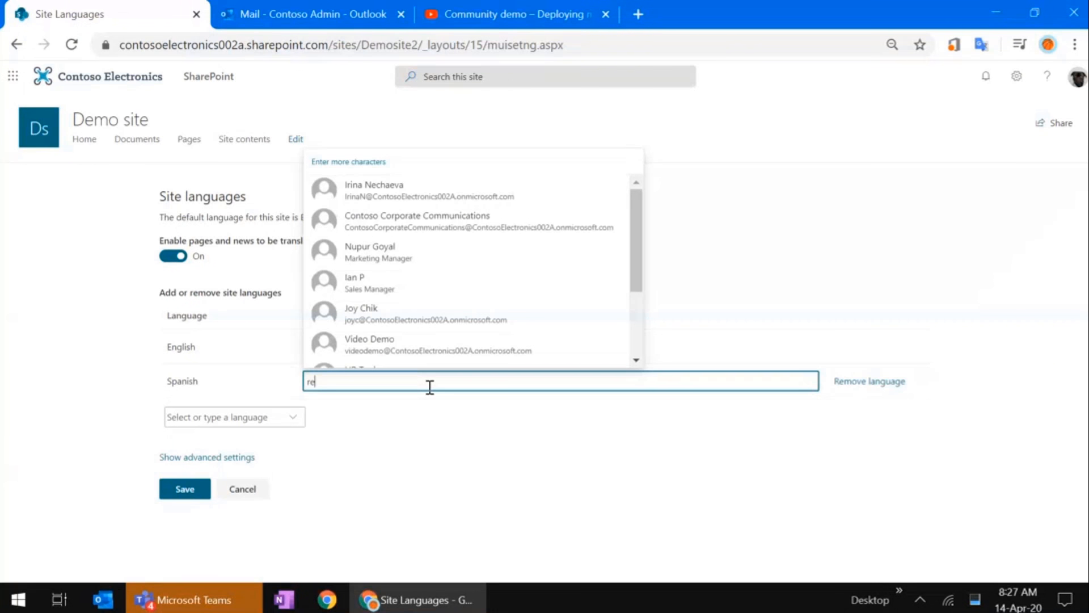
type("na")
left_click(388, 359)
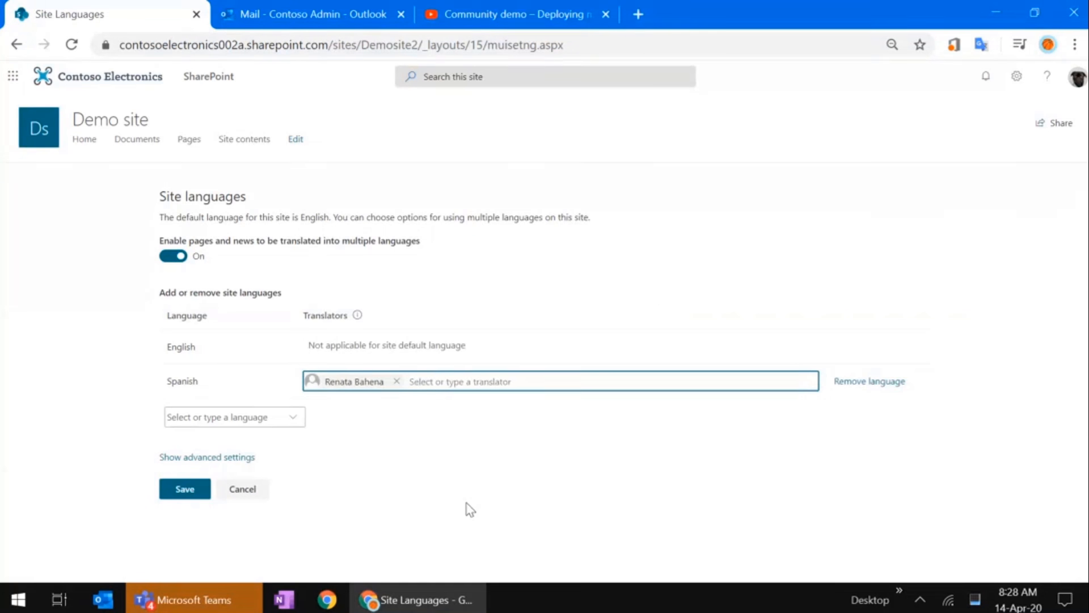
- Look through the list of further languages that can be added to the site
left_click(293, 418)
left_click_drag(308, 151, 312, 358)
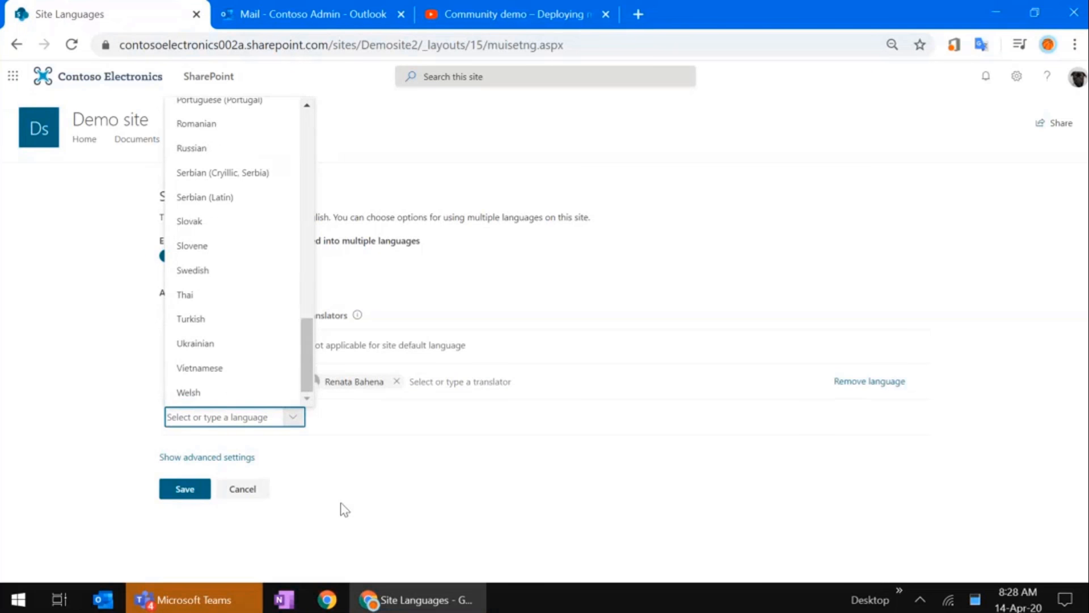
left_click(341, 504)
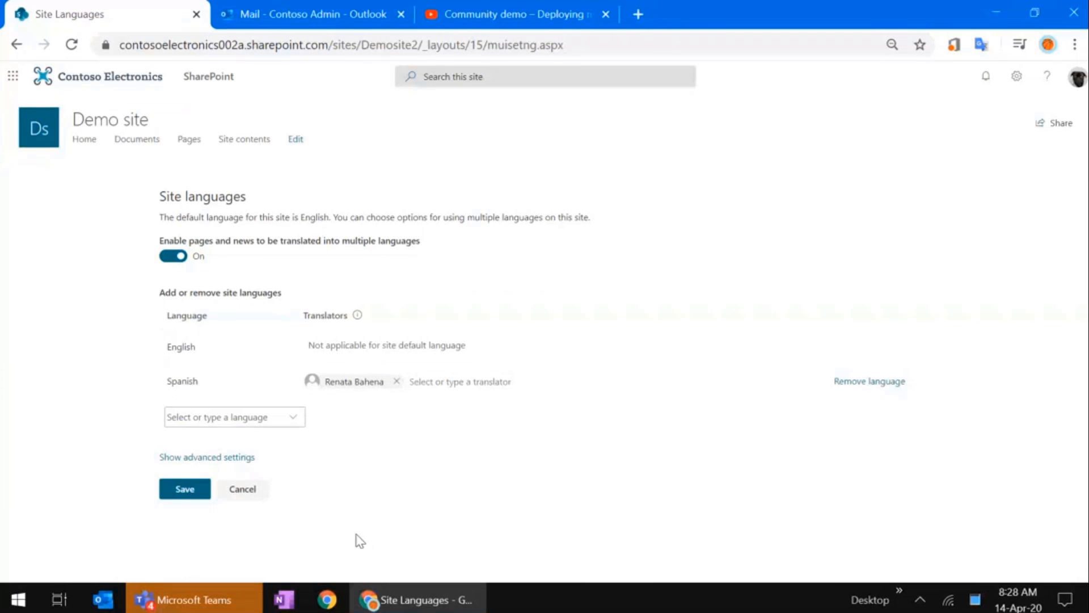
- Save the site language settings and go to the Demo site's home page
left_click(185, 490)
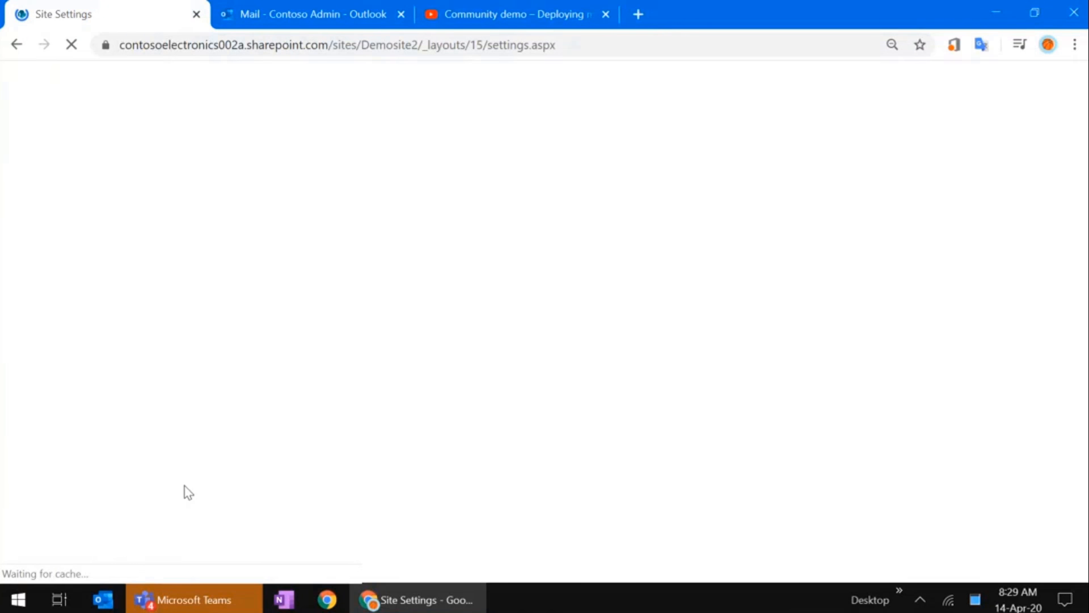
left_click(22, 195)
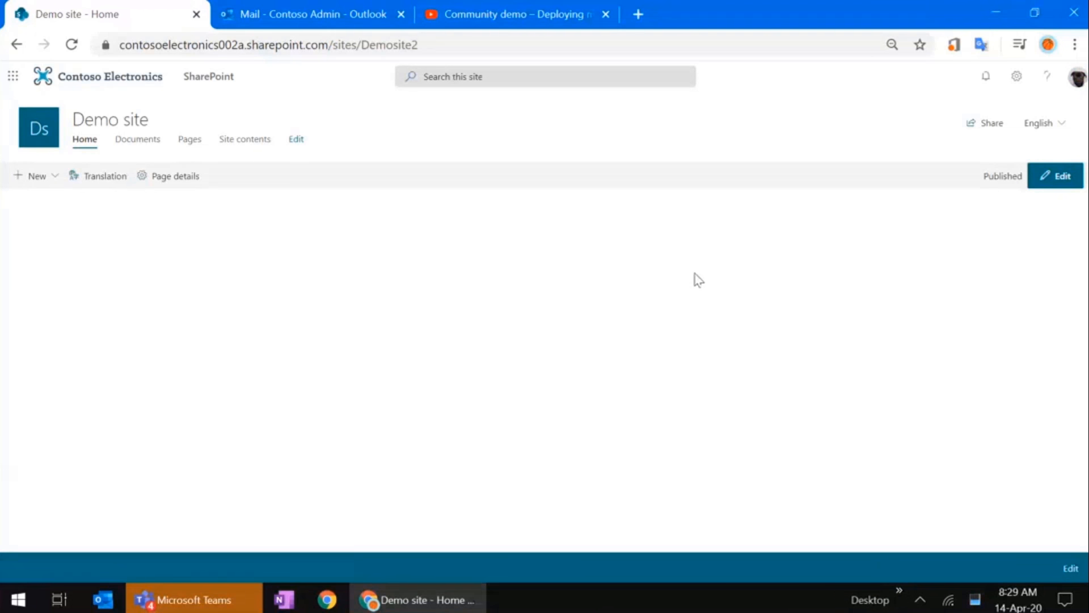
- Edit the home page and add a Text web part reading "This is the English home page"
left_click(1059, 179)
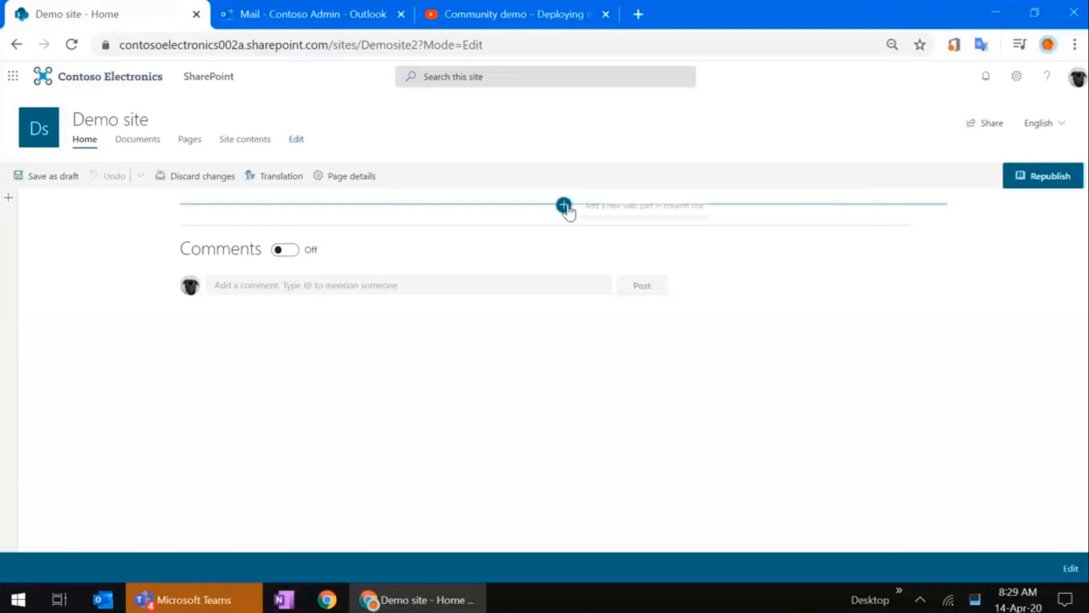
left_click(564, 205)
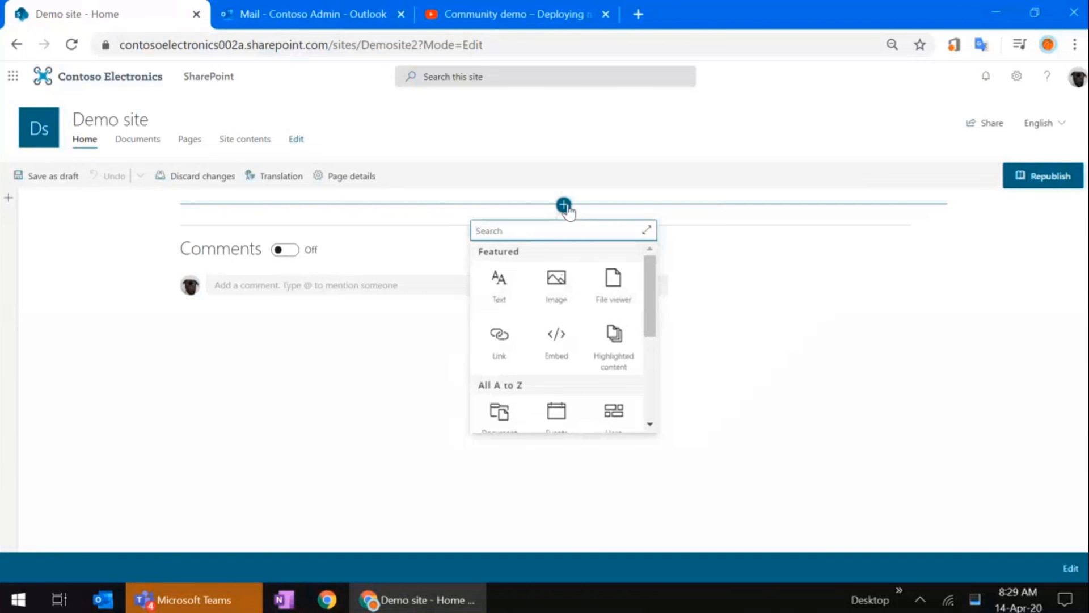
type("Test")
key("BackSpace")
key("BackSpace")
type("xt")
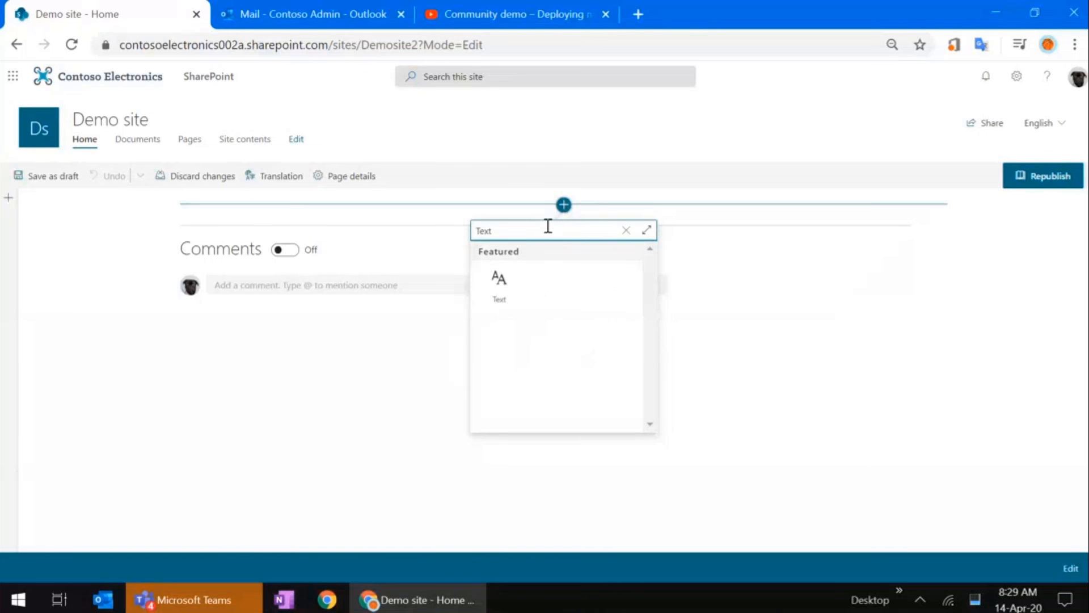
left_click(504, 299)
type("This is the Eng")
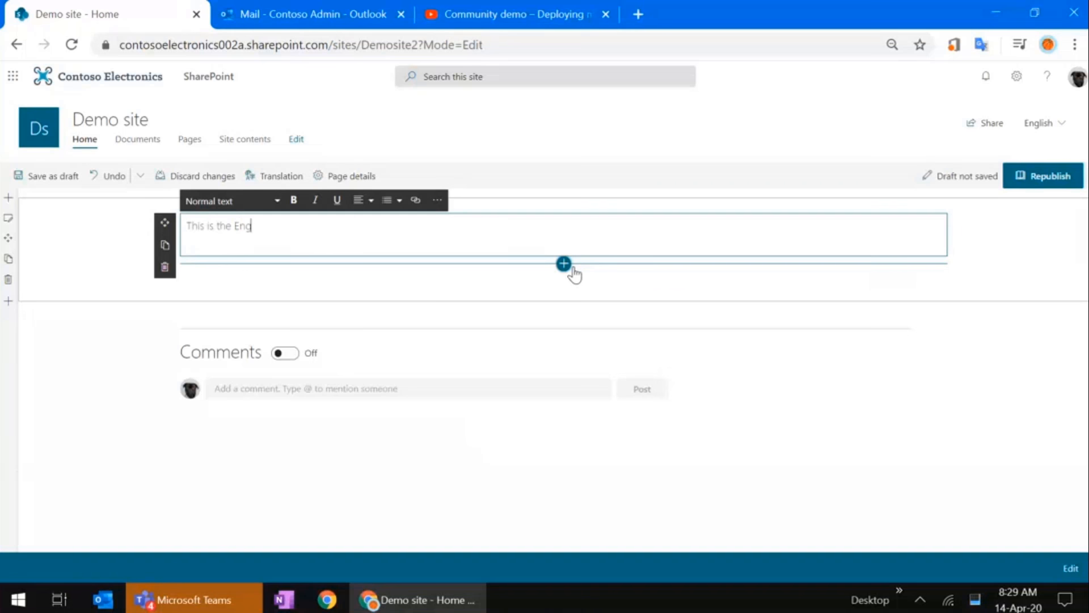
type("lish home page")
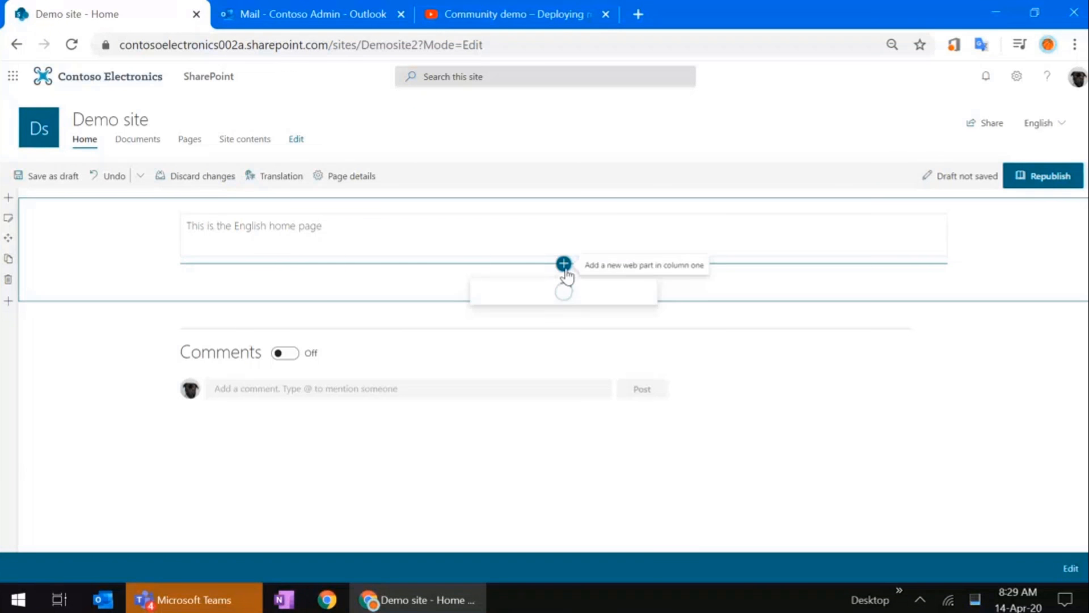
- Add a News web part below the text and title it "English news"
left_click(564, 266)
type("news")
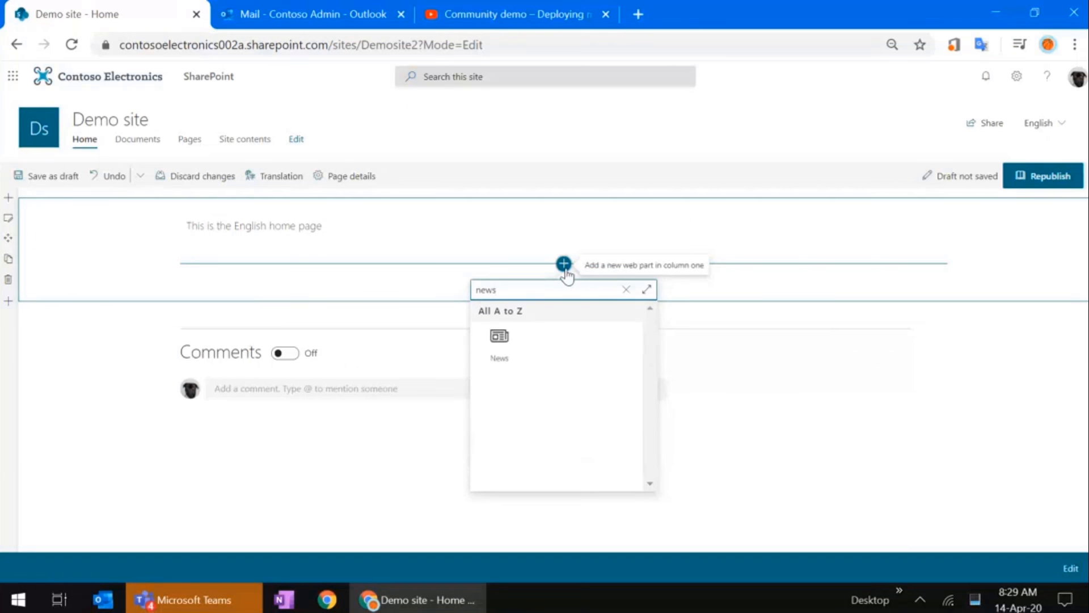
left_click(499, 359)
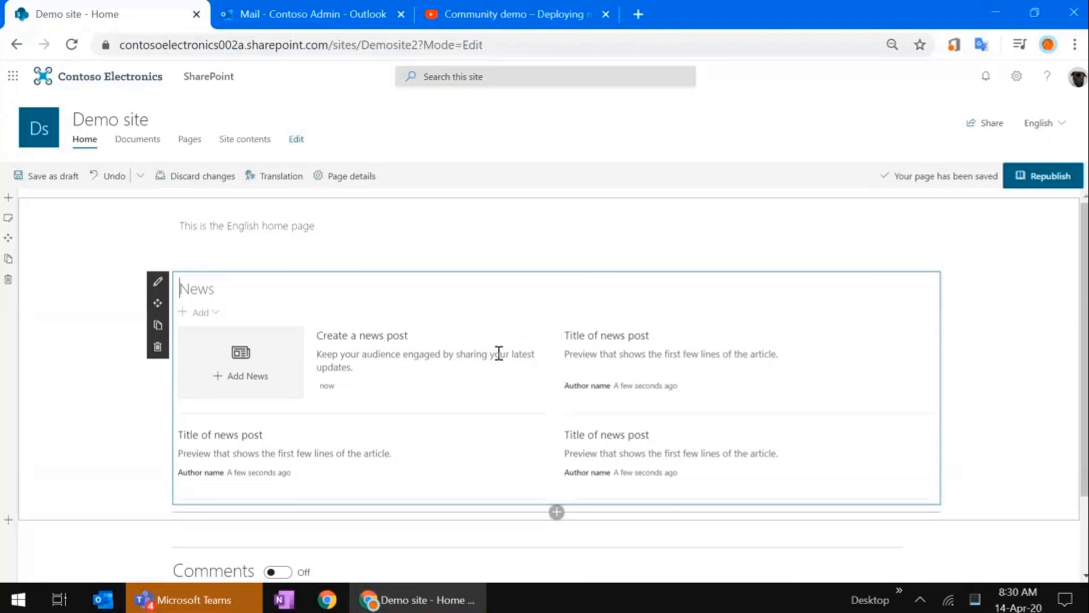
type("English news")
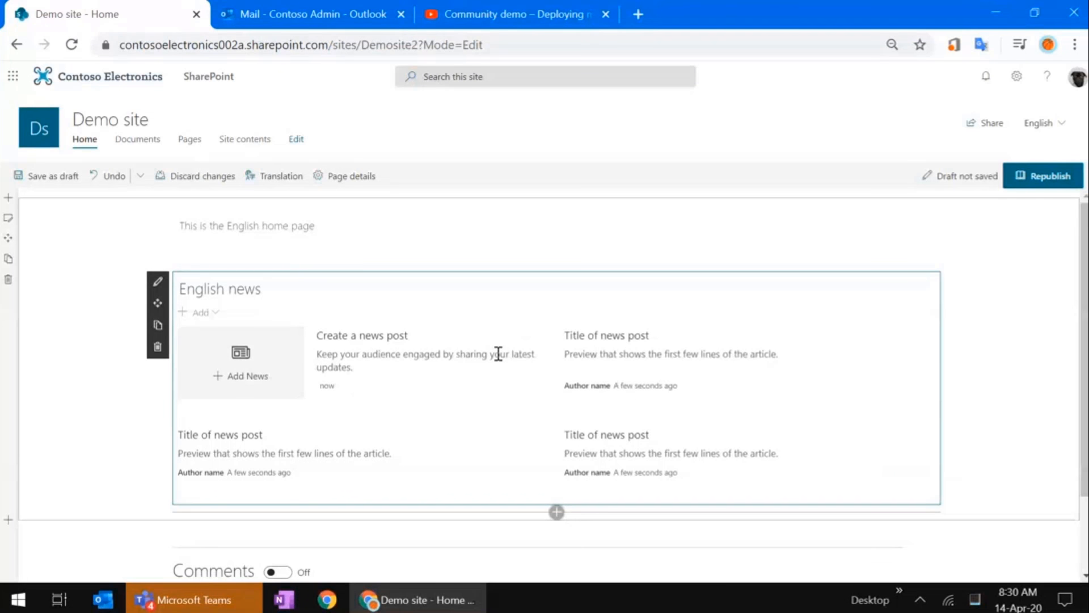
scroll(1086, 326, "down", 2)
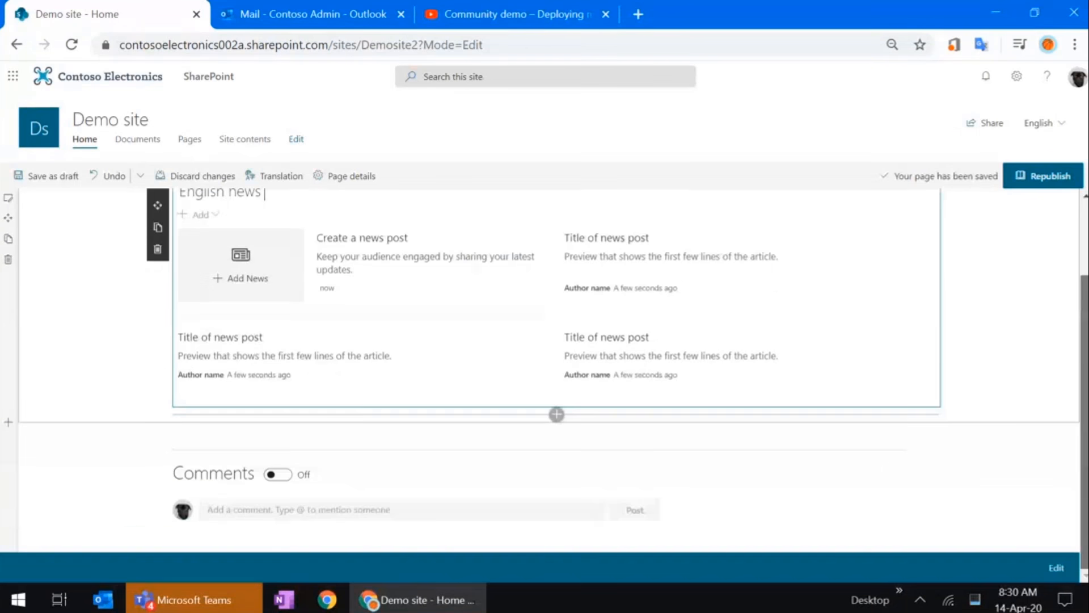
scroll(1085, 326, "up", 2)
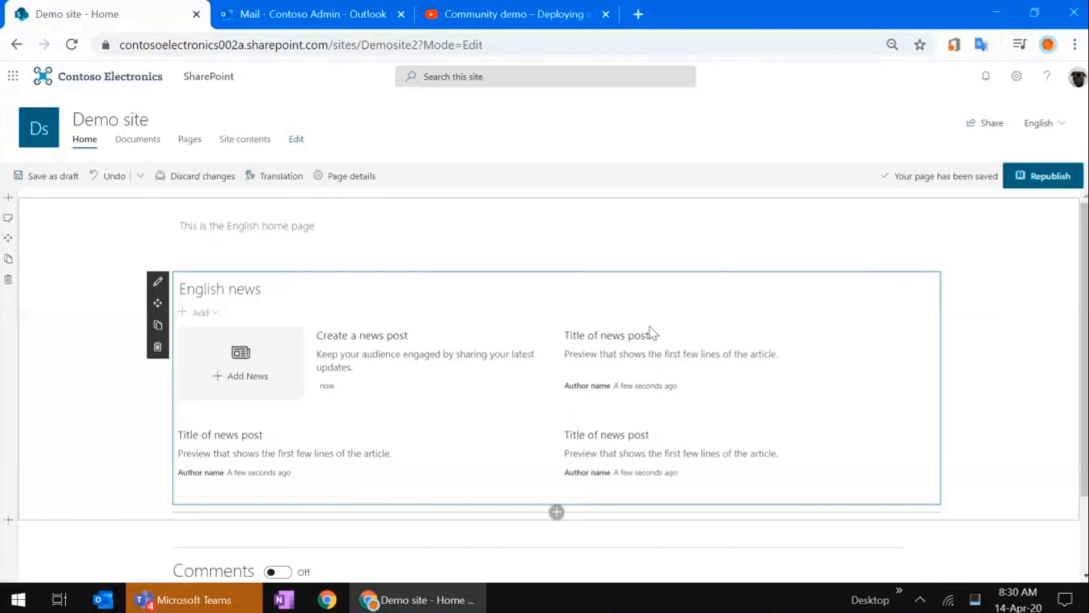
- Create the Spanish translation copy of the home page and close the translation pane
left_click(274, 180)
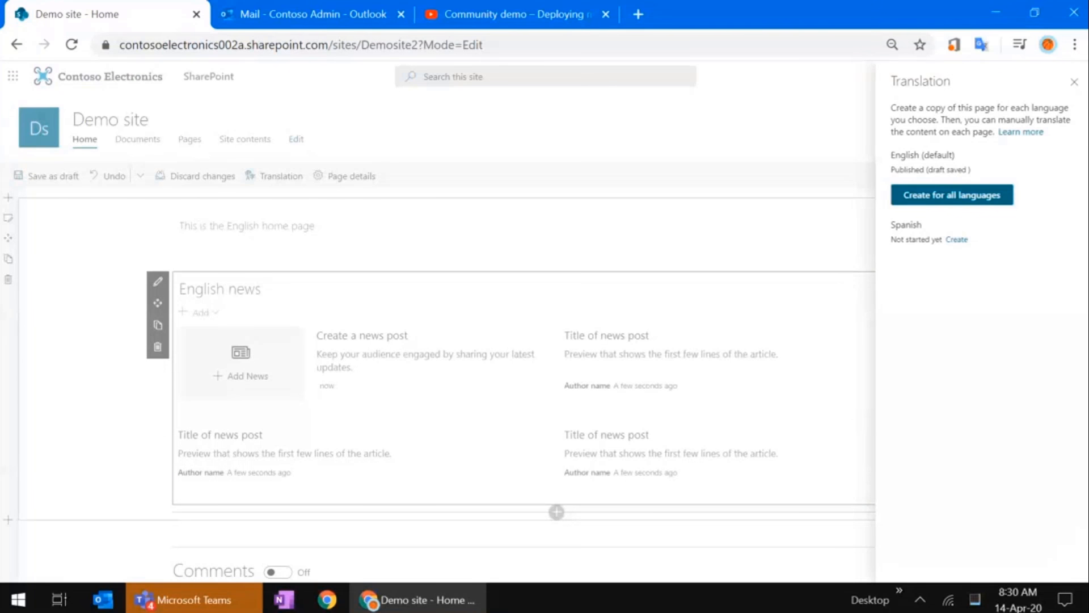
left_click(957, 240)
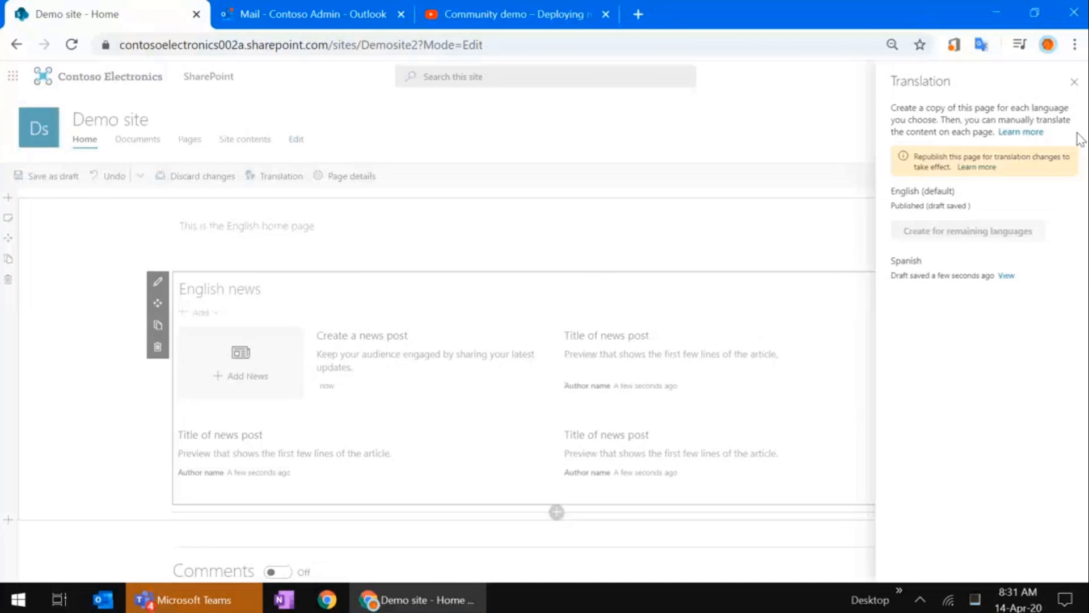
left_click(1074, 82)
- Switch to the admin's Outlook mailbox, open the newest Spanish translation request for "Home" and check its recipients
left_click(328, 18)
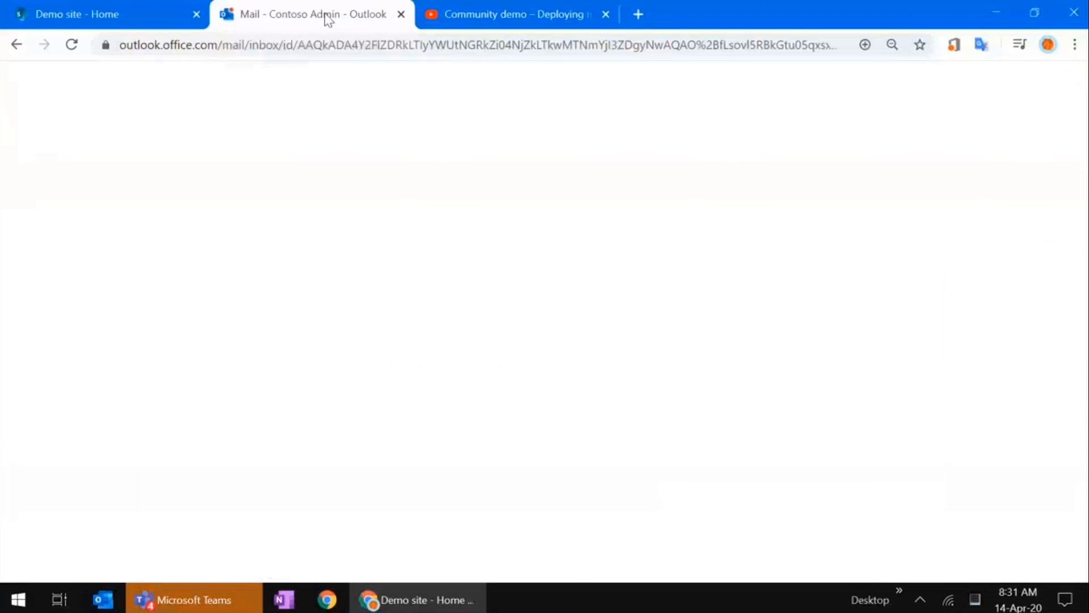
left_click(281, 193)
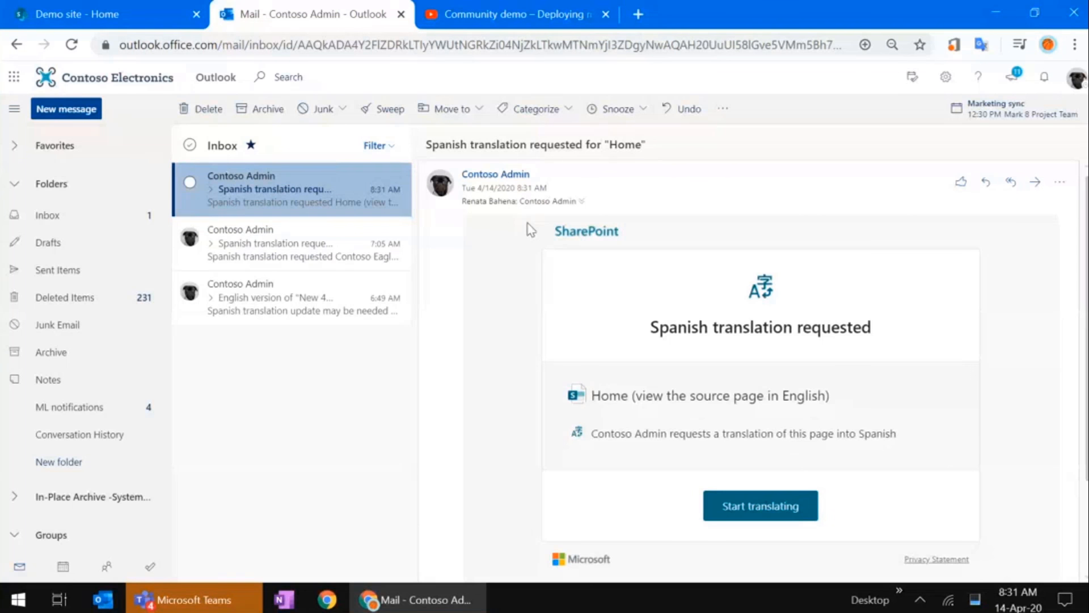
left_click(581, 202)
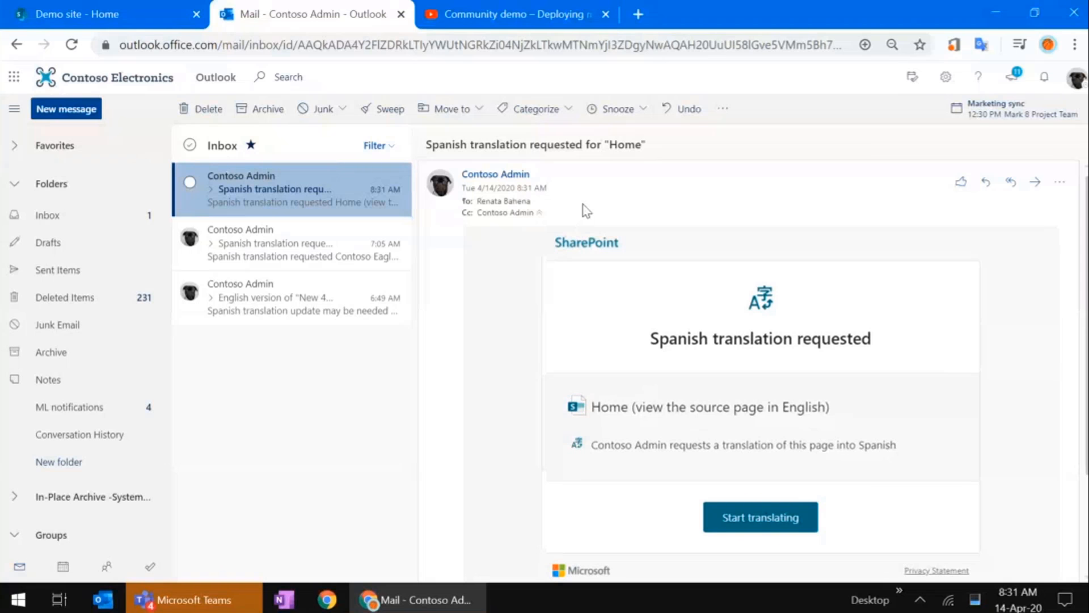
mouse_move(514, 213)
- Return to the Demo site and republish the English home page
left_click(140, 11)
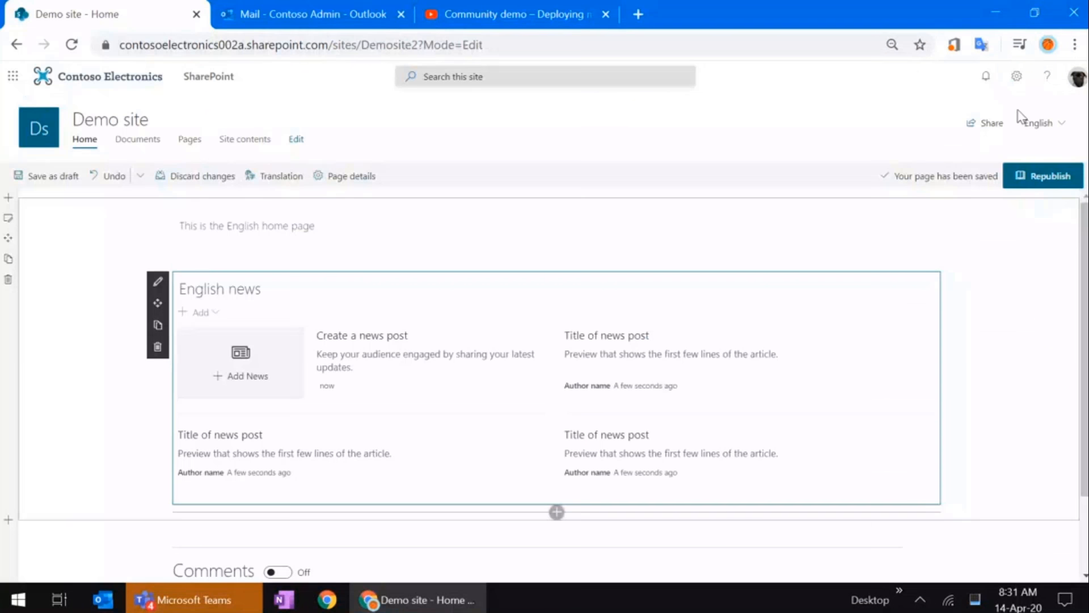
left_click(1055, 190)
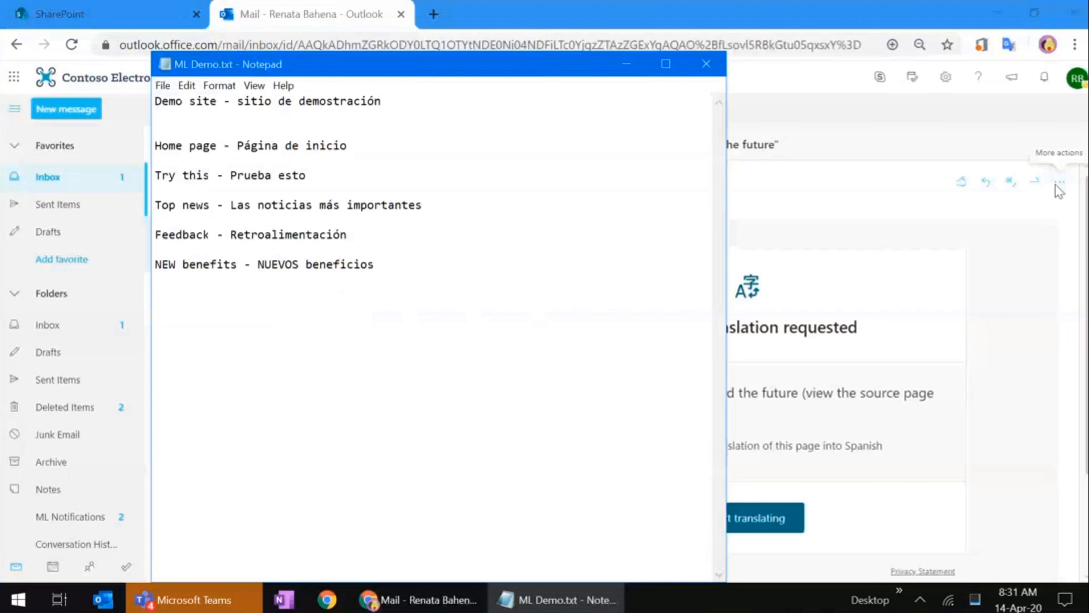
- Open the translation request for "Home" in the translator's Outlook mailbox and try to start translating from it
left_click(332, 21)
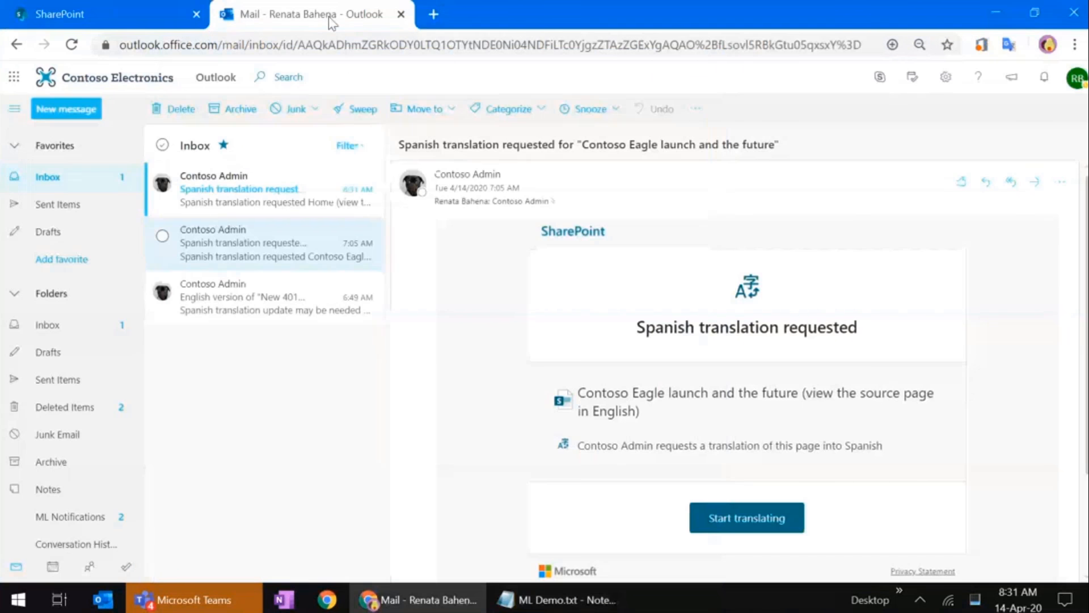
left_click(244, 186)
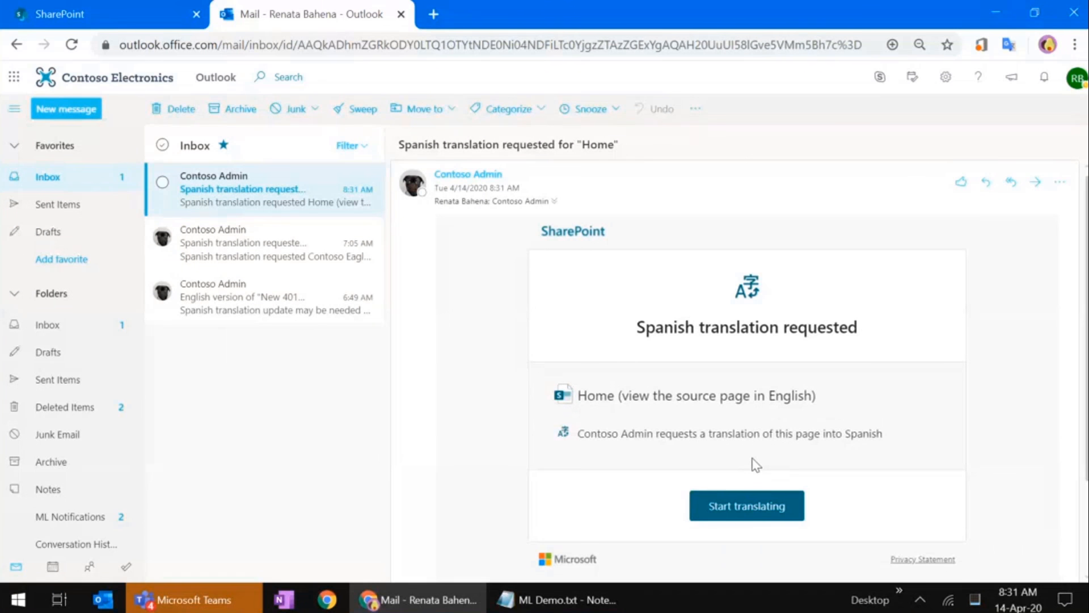
left_click(749, 510)
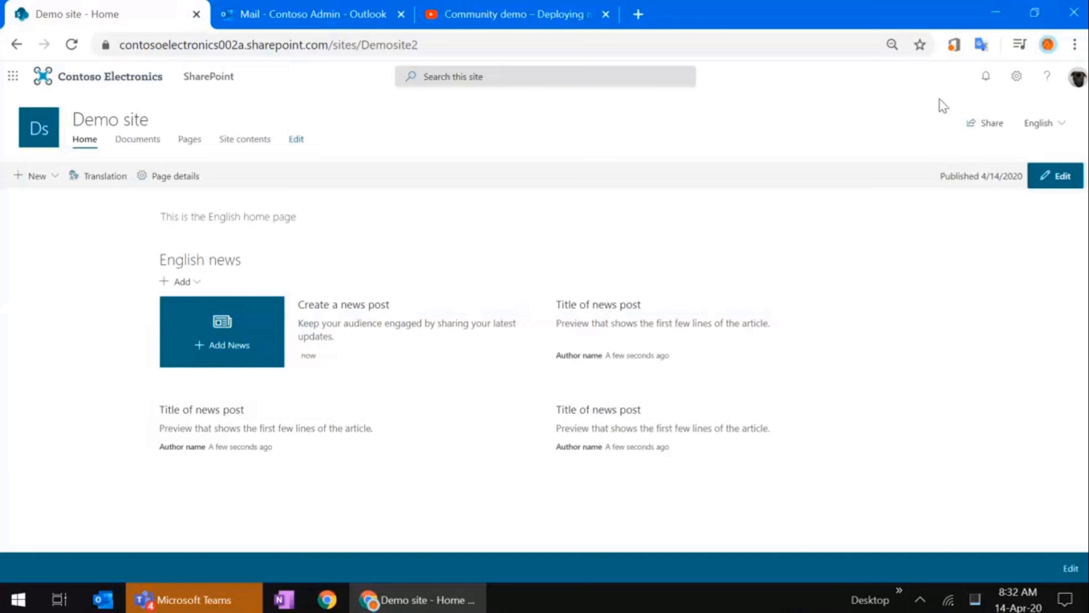
- Share the Demo site with the translator, granting Full control without sending an email
left_click(990, 126)
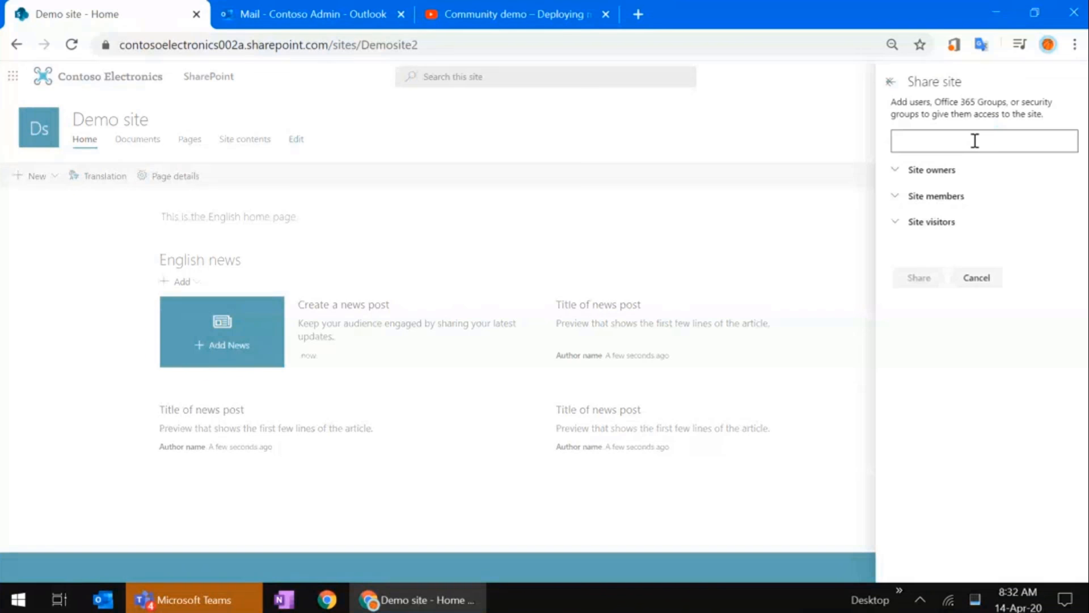
left_click(975, 141)
type("rena")
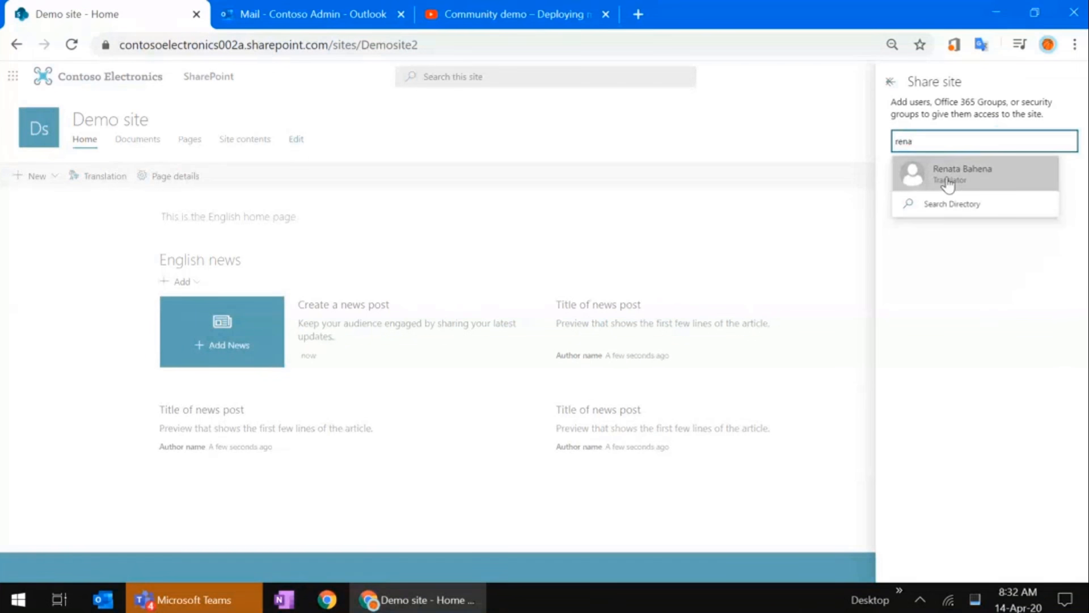
left_click(948, 180)
left_click(947, 180)
left_click(954, 194)
left_click(897, 203)
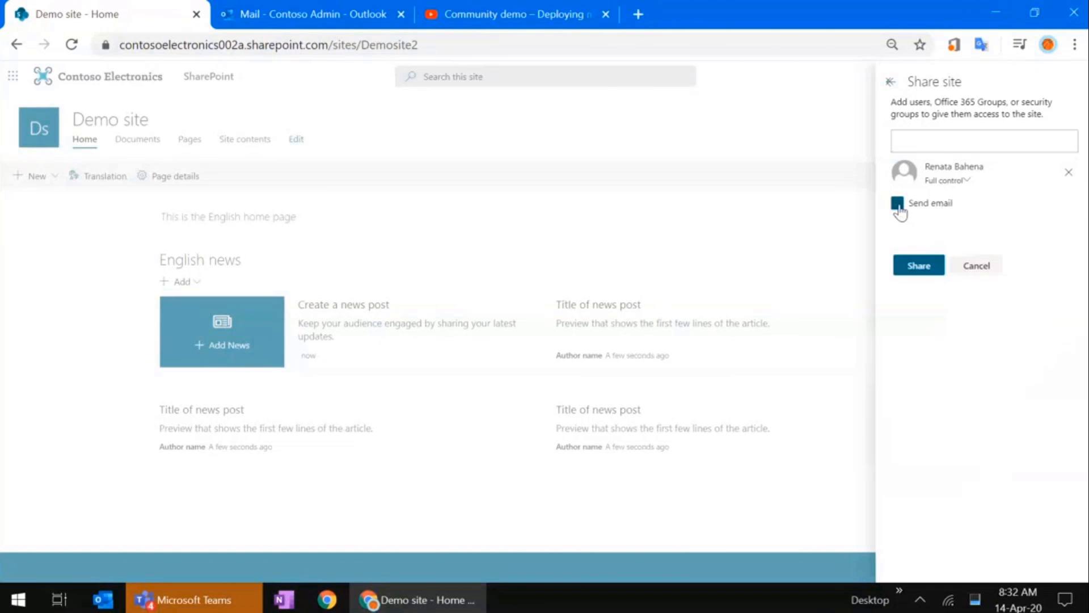
left_click(925, 272)
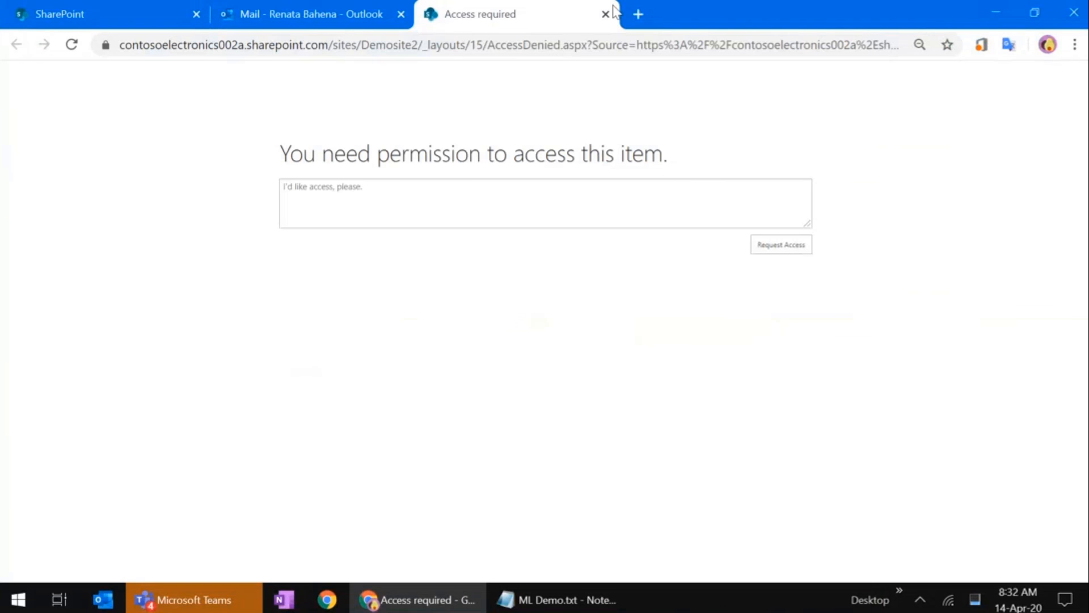
- Close the access request page, start translating from the request e-mail again and open the Spanish home page draft for editing
left_click(605, 14)
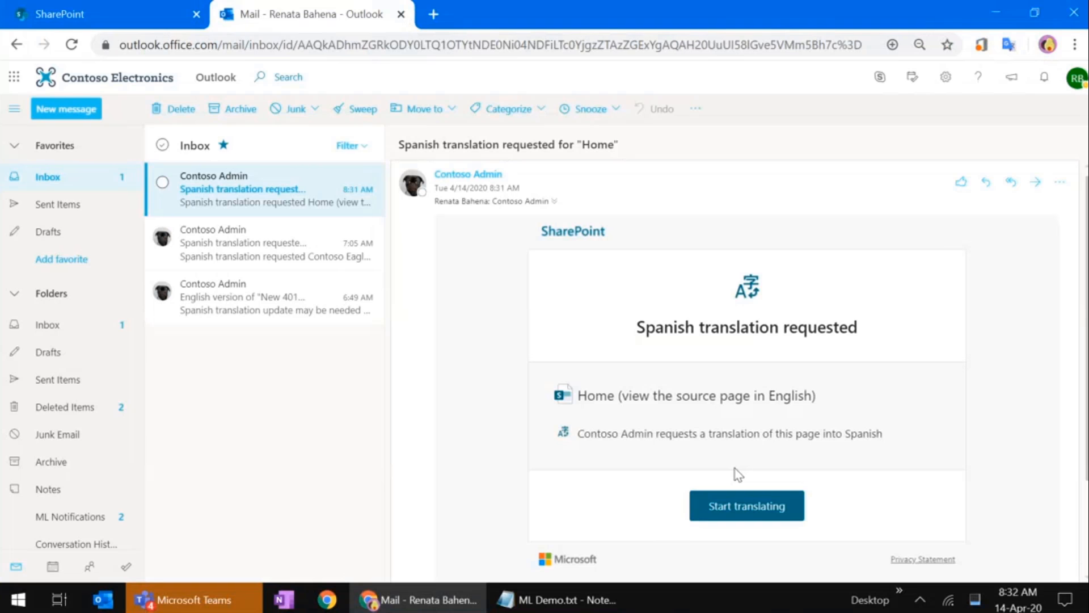
left_click(751, 505)
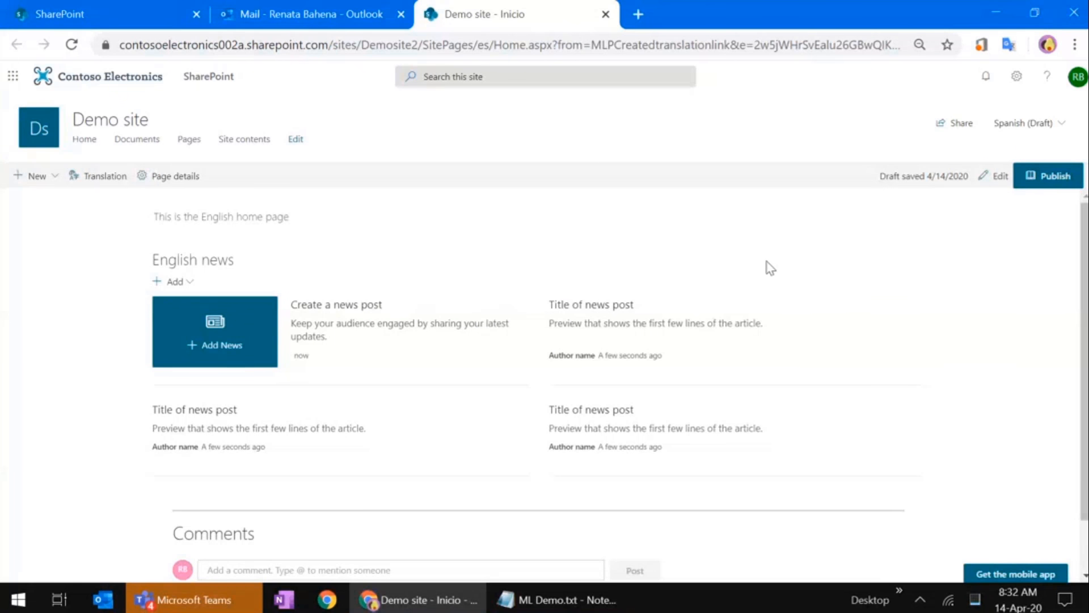
left_click(997, 176)
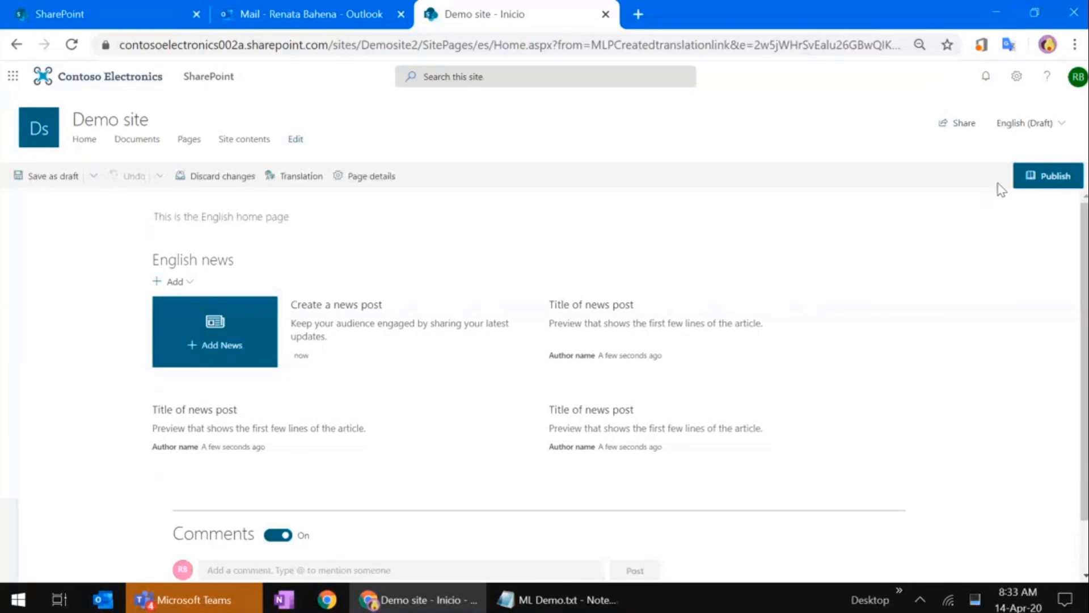
- Replace "English" with "Spanish" in the home page's intro text and news heading, and publish the page
double_click(238, 226)
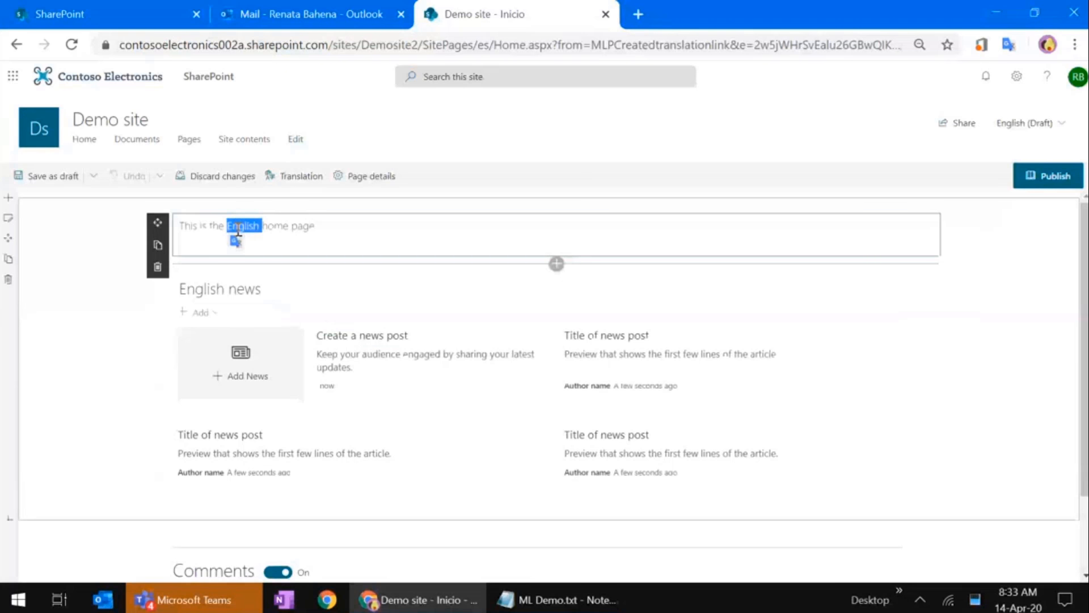
type("Spanish")
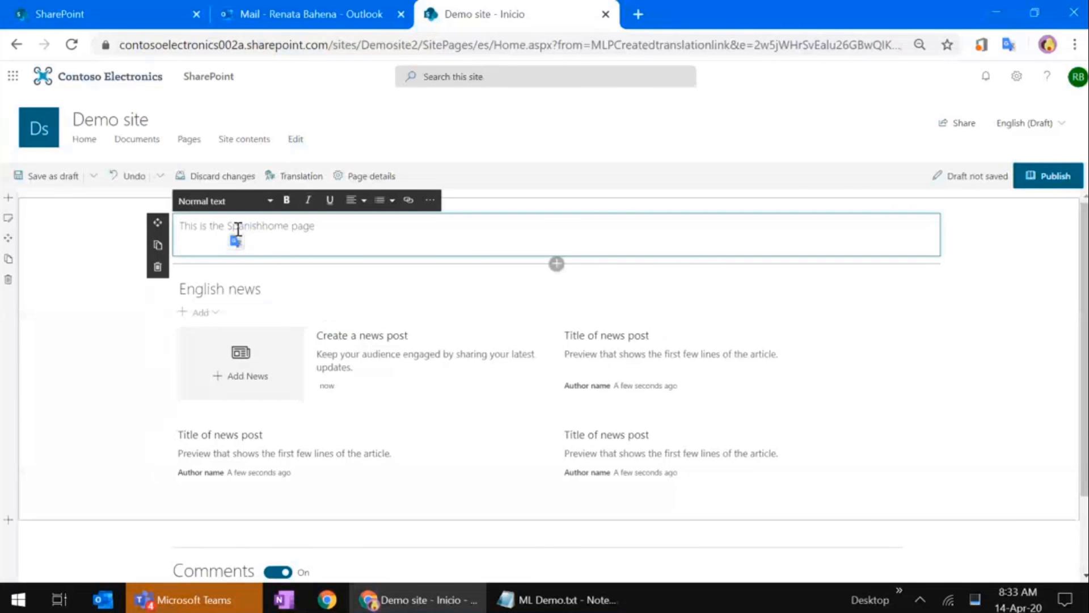
double_click(204, 289)
type("sp")
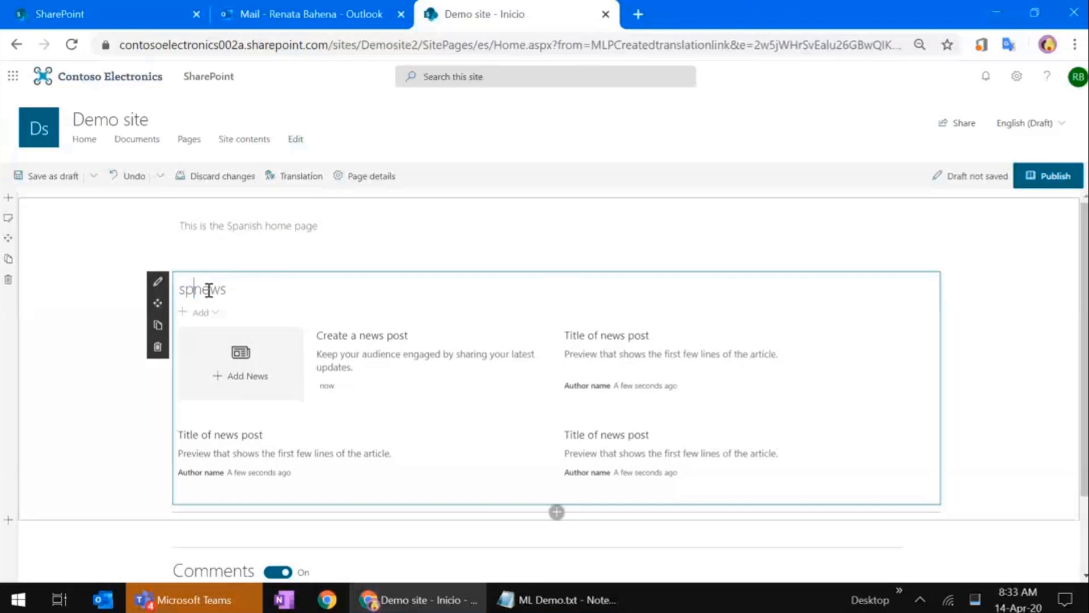
type("anish")
left_click(184, 289)
key("BackSpace")
type("S")
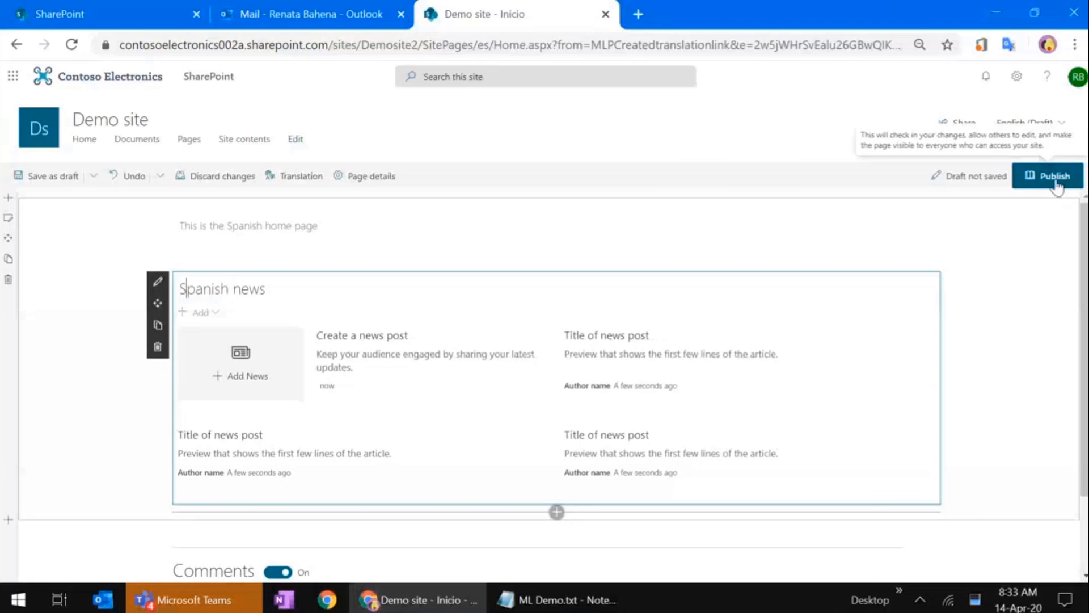
left_click(1056, 177)
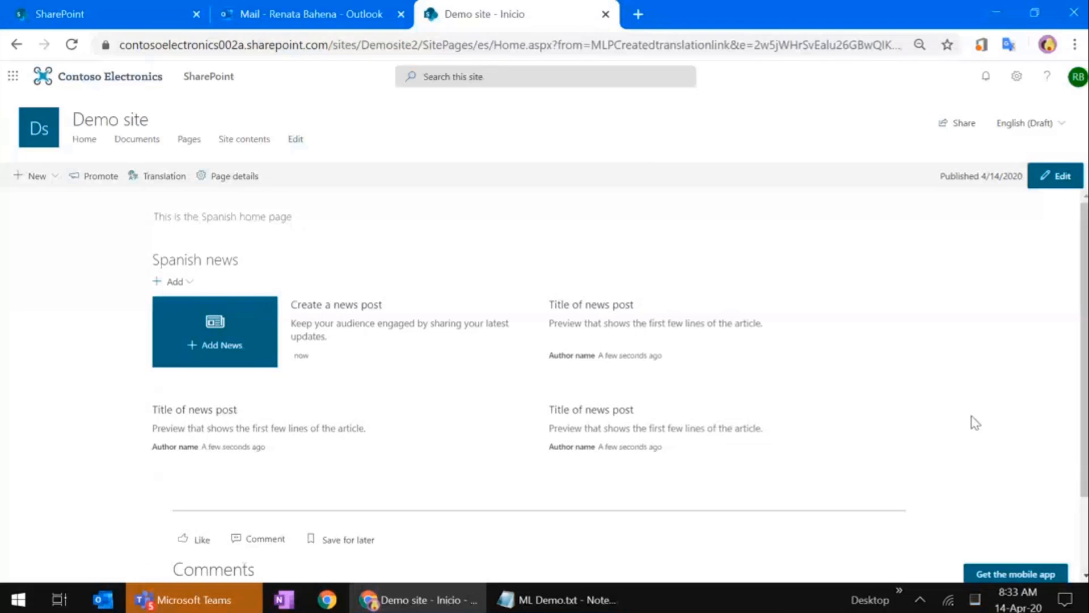
- In the site owner's browser window, set the site navigation to two headers named "Home page" and "Top news", and save it
left_click(47, 140)
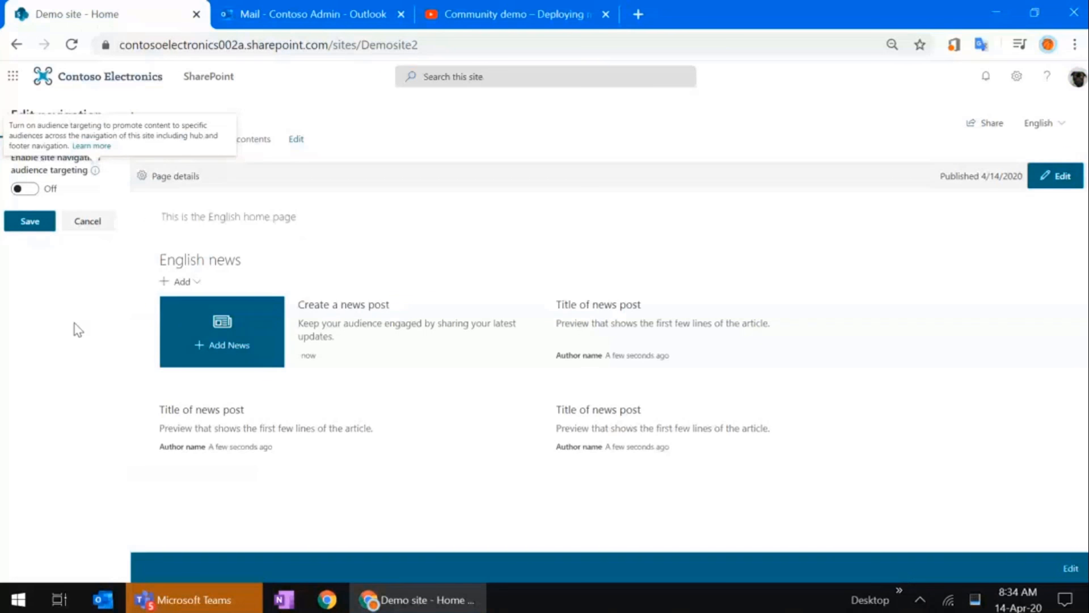
type("me page")
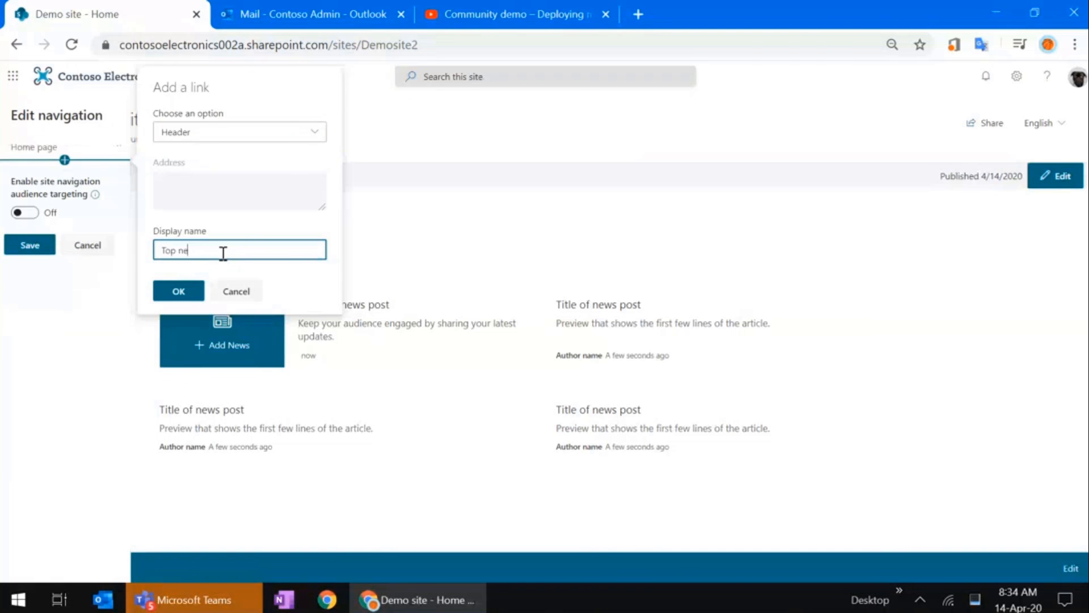
type("ws")
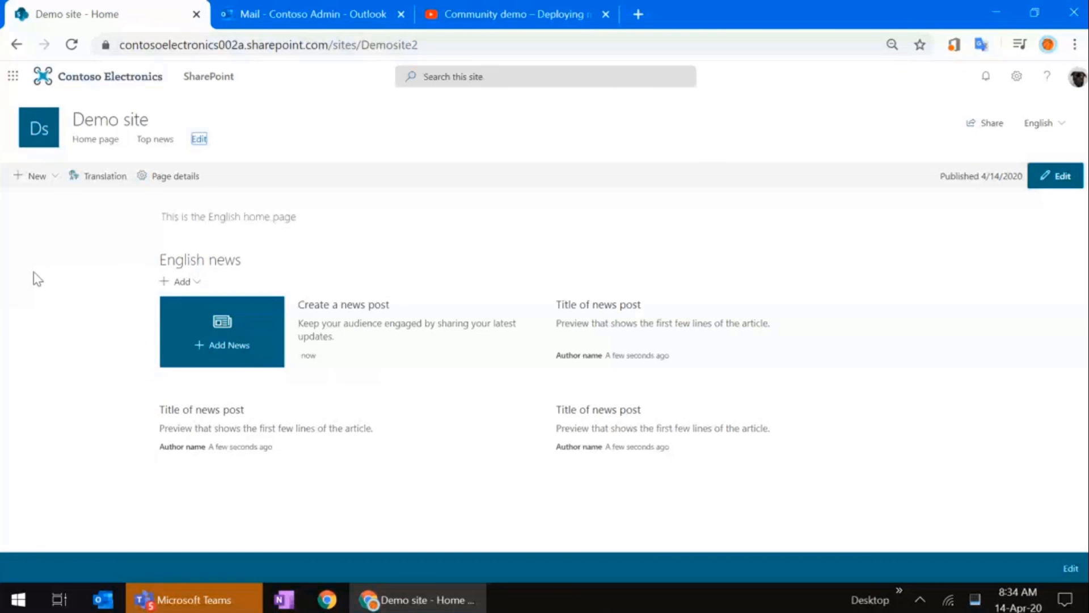
- Add a header named "Feedback" to the site footer and save the footer
left_click(1074, 572)
left_click(65, 137)
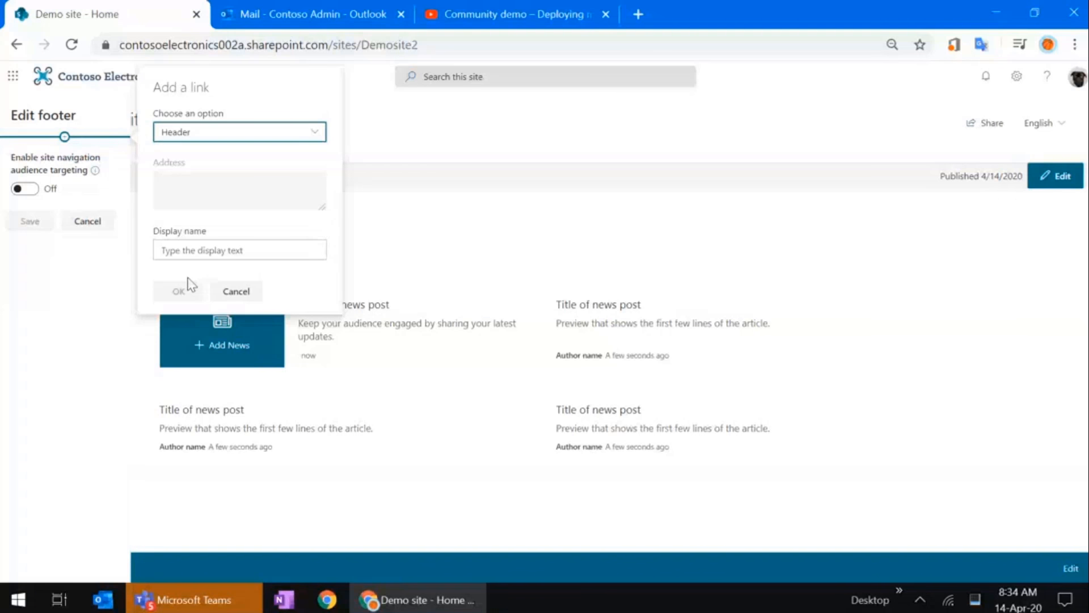
left_click(204, 250)
type("Feedback")
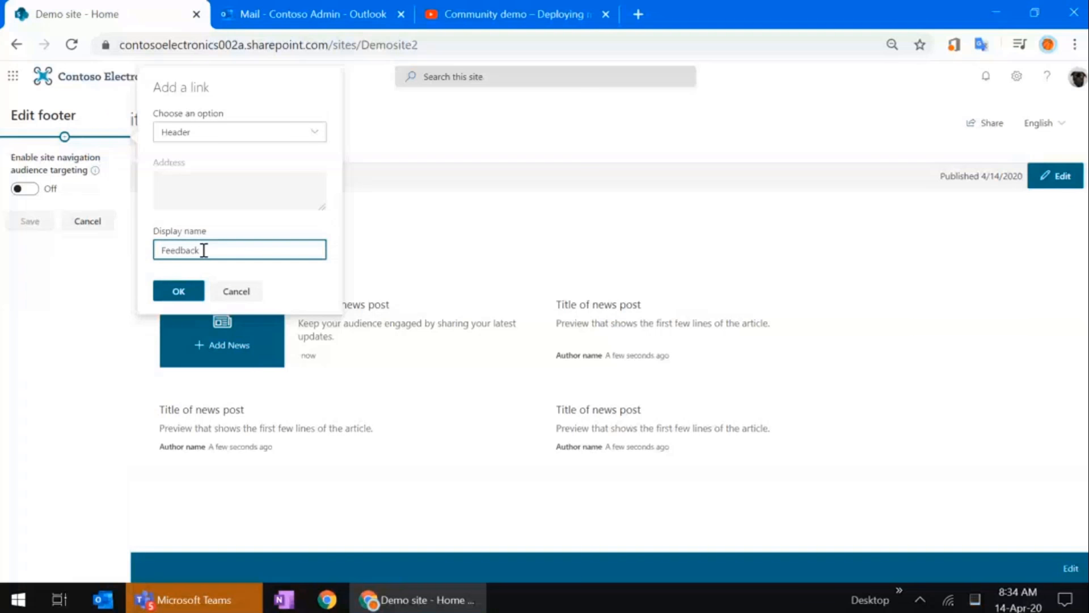
left_click(178, 291)
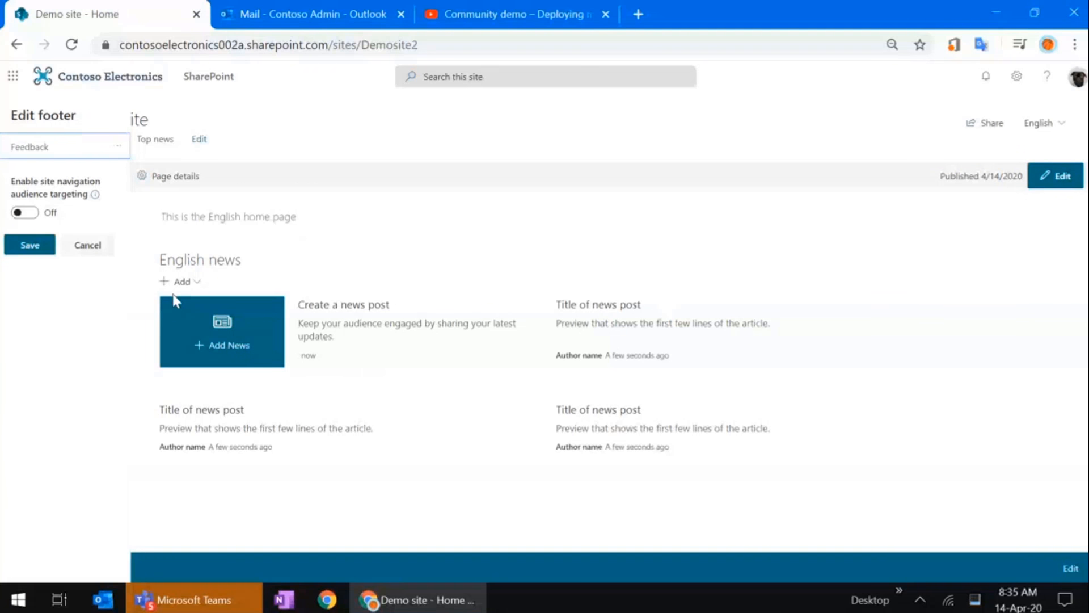
left_click(31, 246)
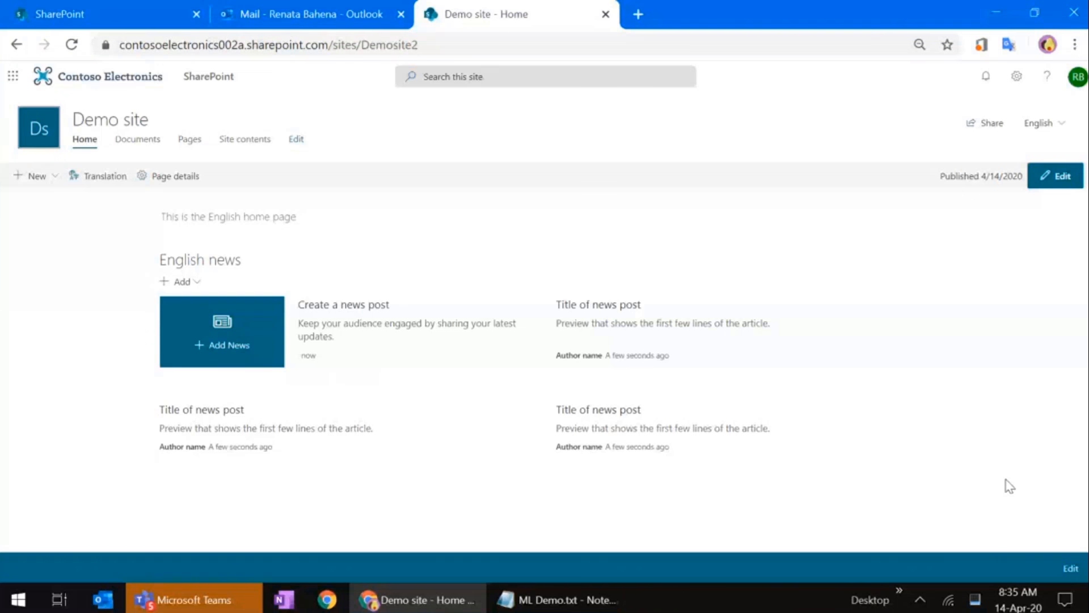
- In the translator's browser window, rename the navigation headers "Home page" and "Top news" as "Pagina de inicio" and "Las noticias mas importantes"
left_click(31, 132)
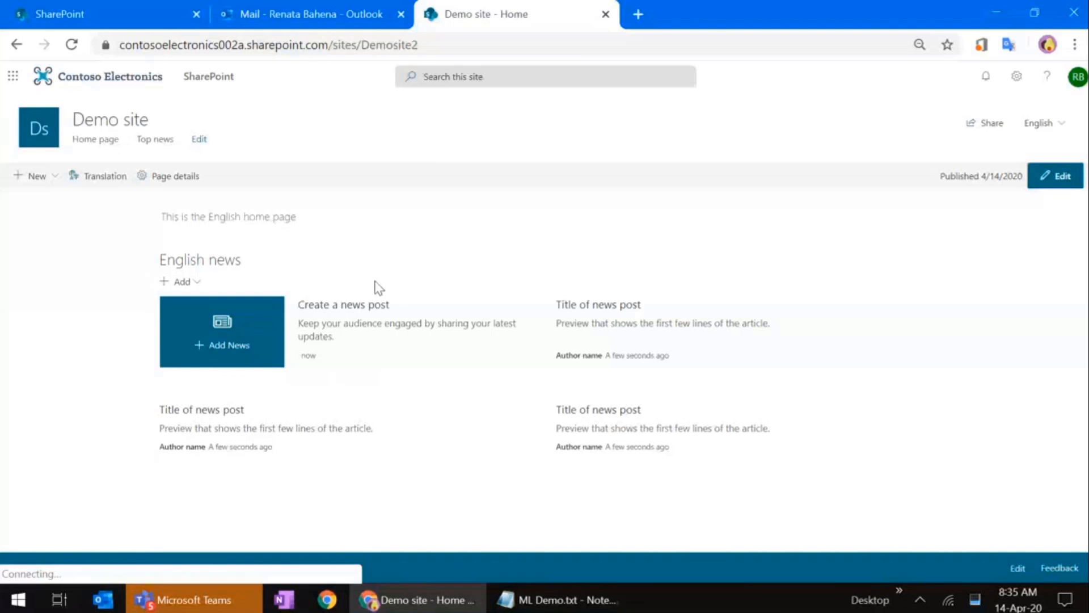
left_click(200, 140)
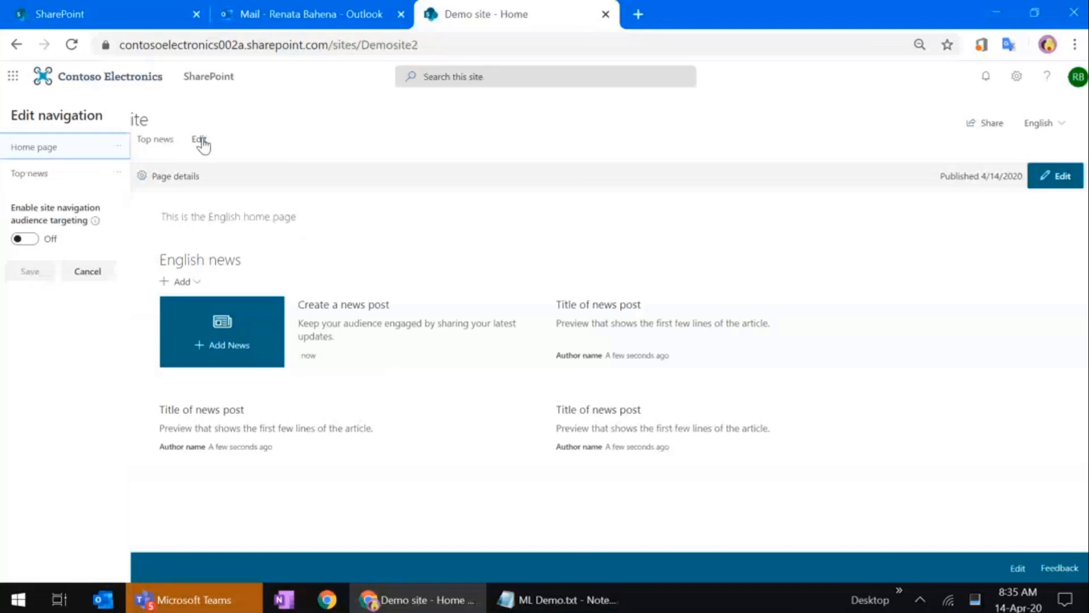
left_click(118, 146)
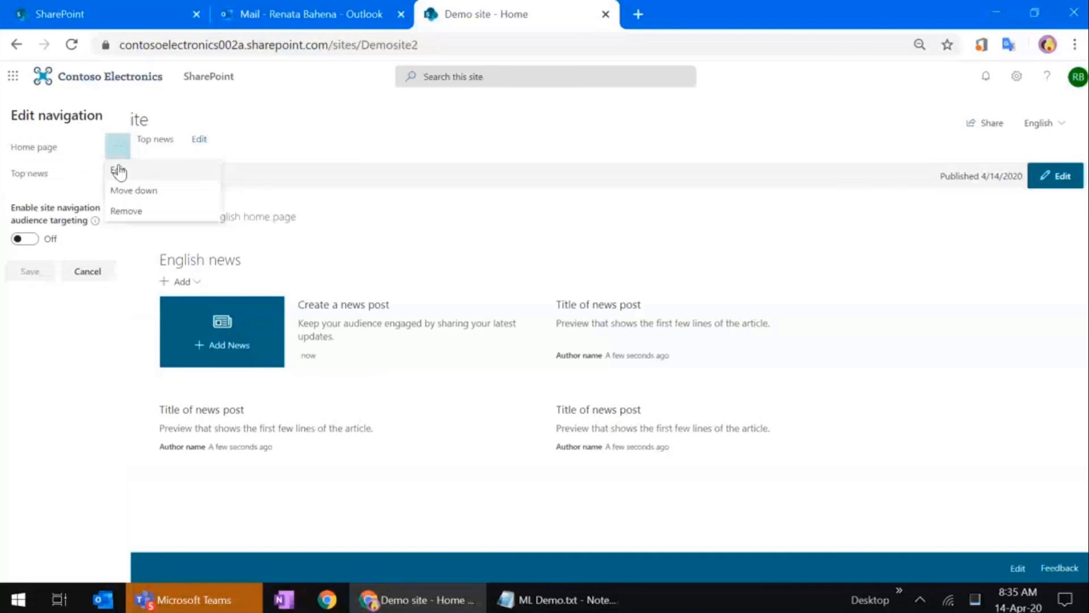
left_click(119, 171)
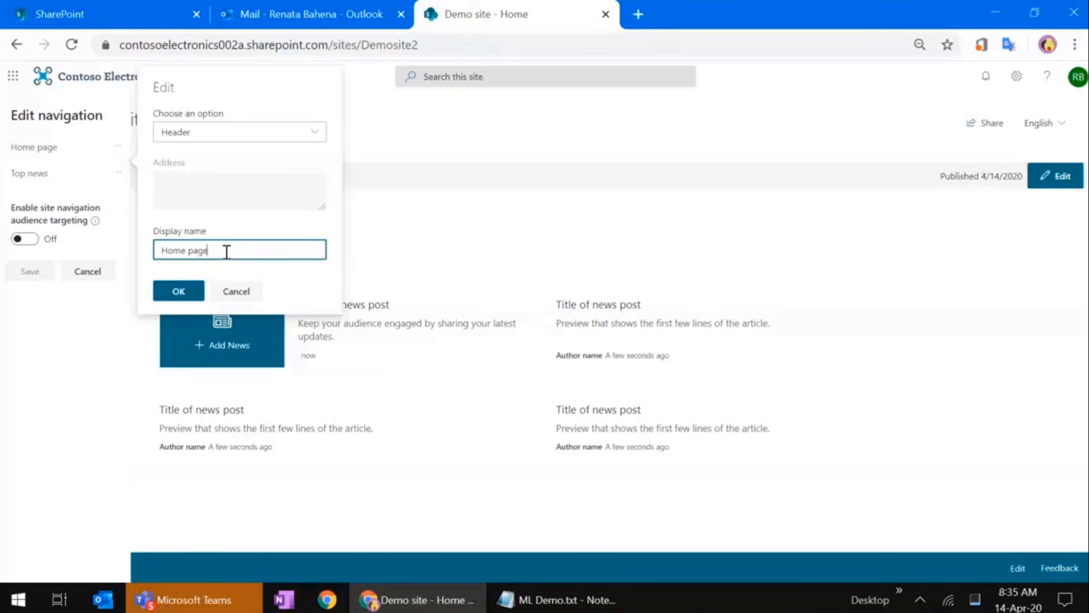
key("BackSpace")
key("BackSpace")
key("BackSpace")
key("BackSpace")
key("BackSpace")
key("BackSpace")
key("BackSpace")
key("BackSpace")
key("BackSpace")
type("Pagina de inicio")
left_click(162, 292)
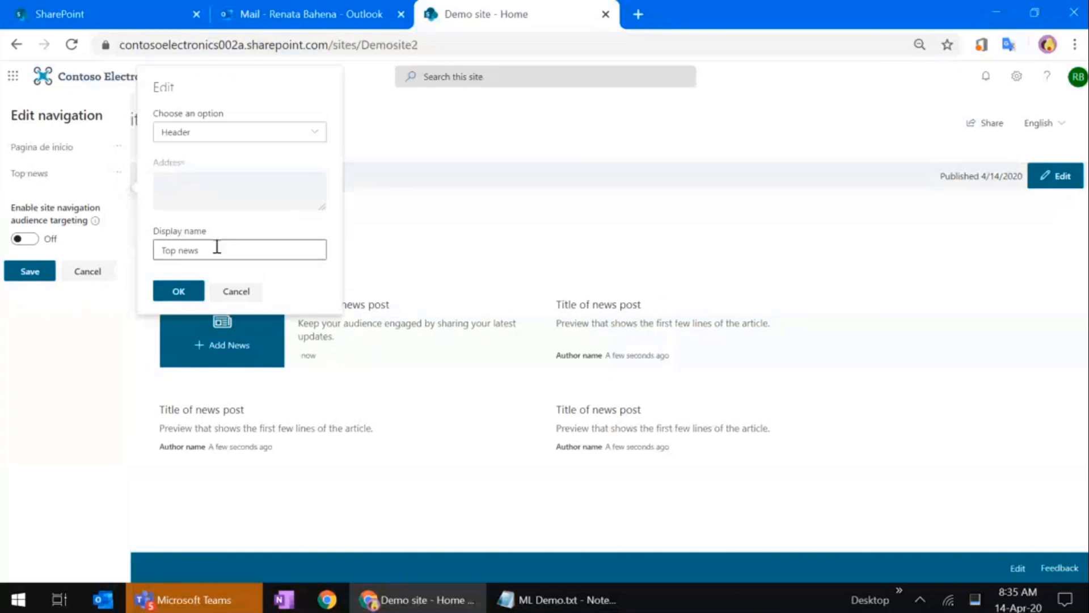
left_click(217, 247)
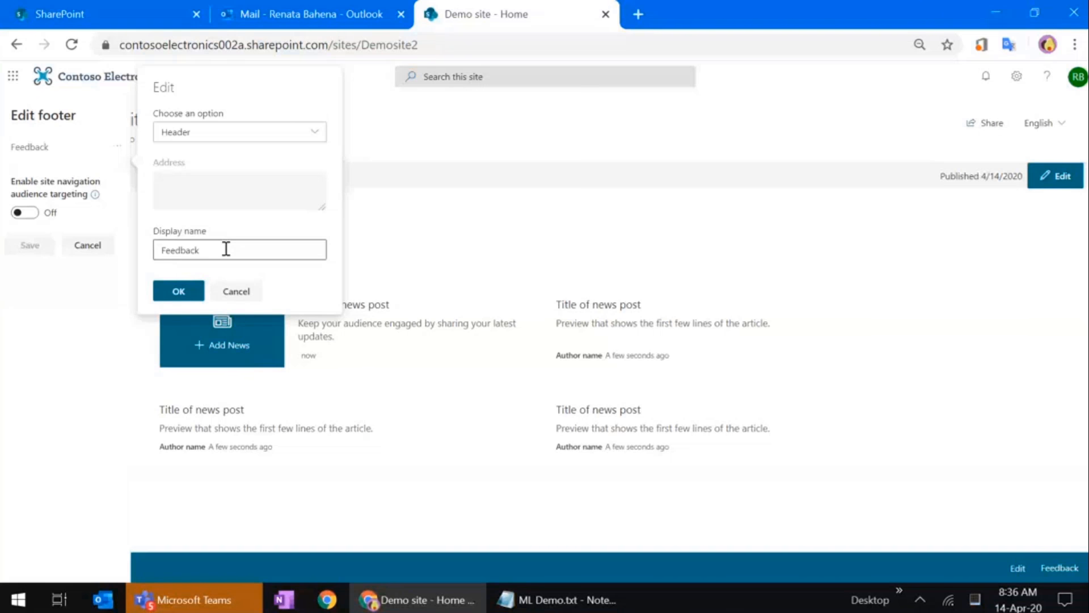
- Rename the footer's "Feedback" header as "Retroalimentación", copied from ML Demo.txt in Notepad, and save the footer
left_click(248, 249)
key("ctrl+a")
type("Retro")
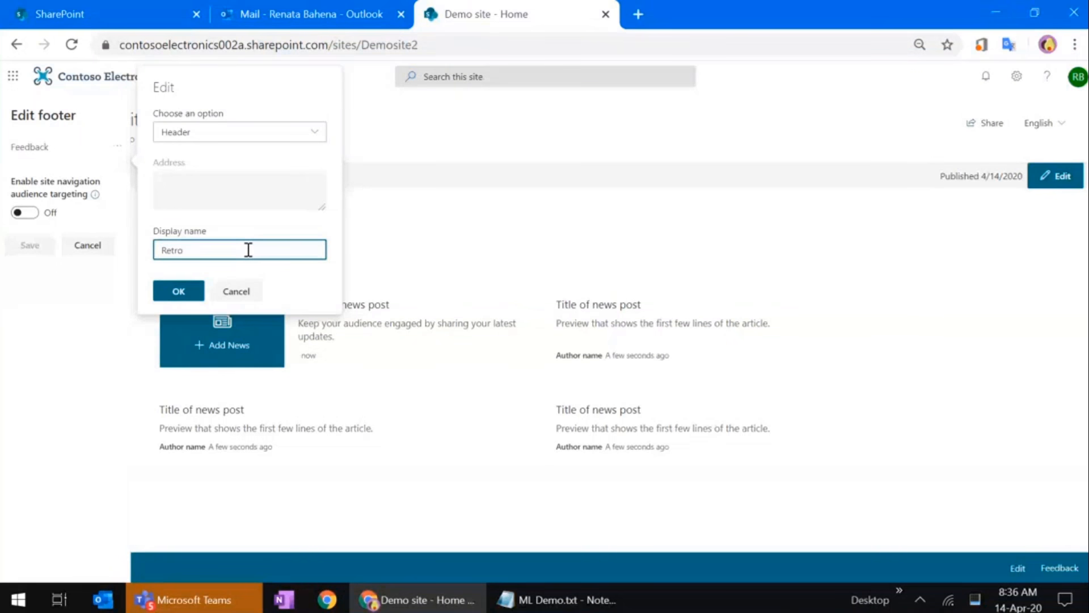
key("alt+Tab")
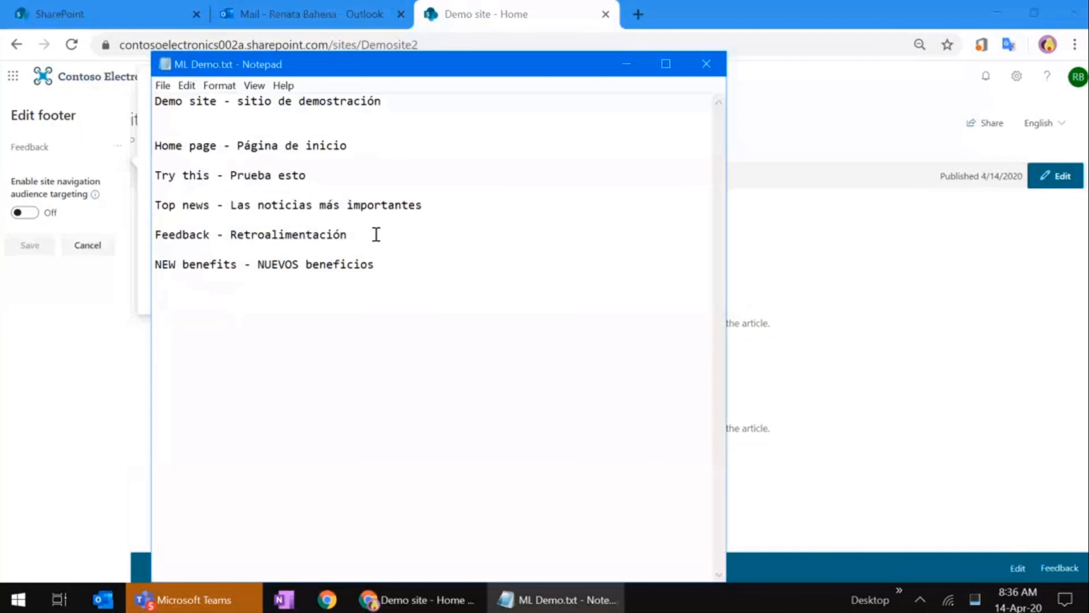
left_click_drag(361, 232, 233, 238)
key("ctrl+c")
key("alt+Tab")
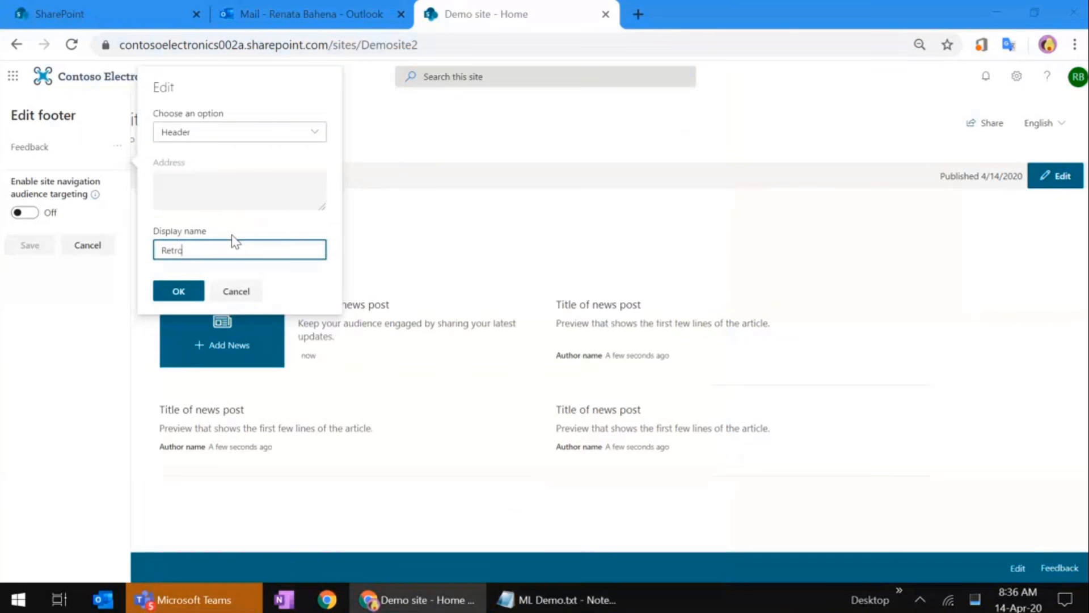
key("ctrl+a")
key("ctrl+v")
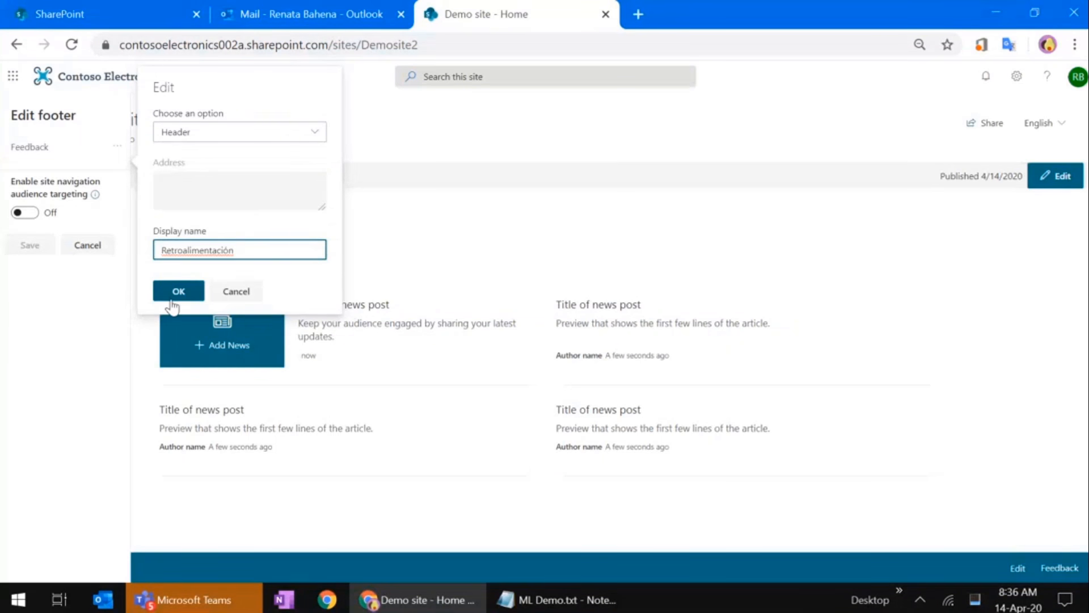
left_click(177, 292)
left_click(33, 244)
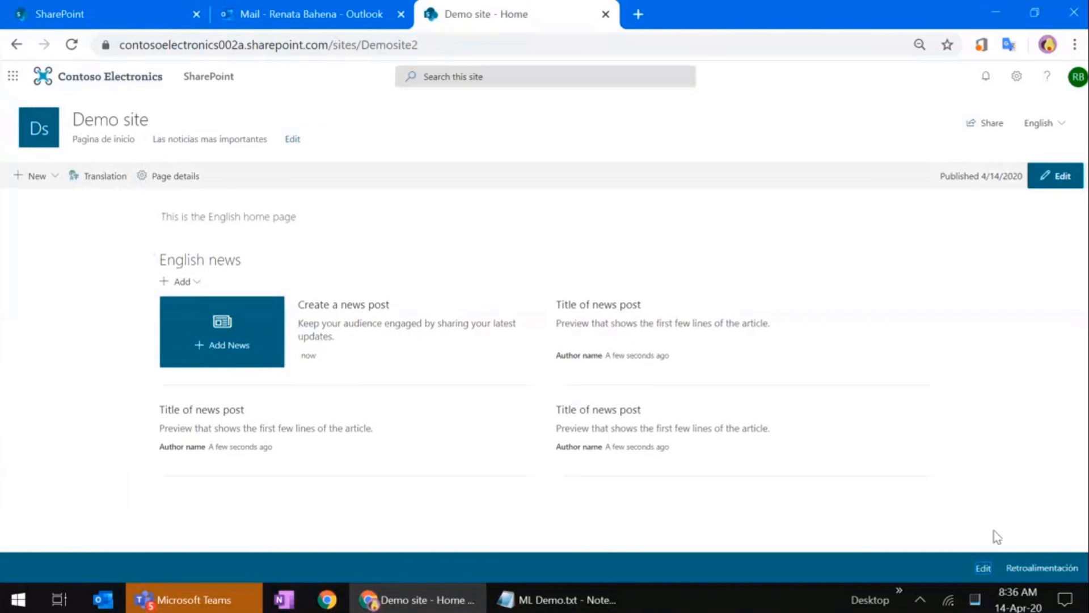
- Set the site name to "Sitio de demostración" using the translation copied from ML Demo.txt in Notepad, and save the site information
left_click(1017, 76)
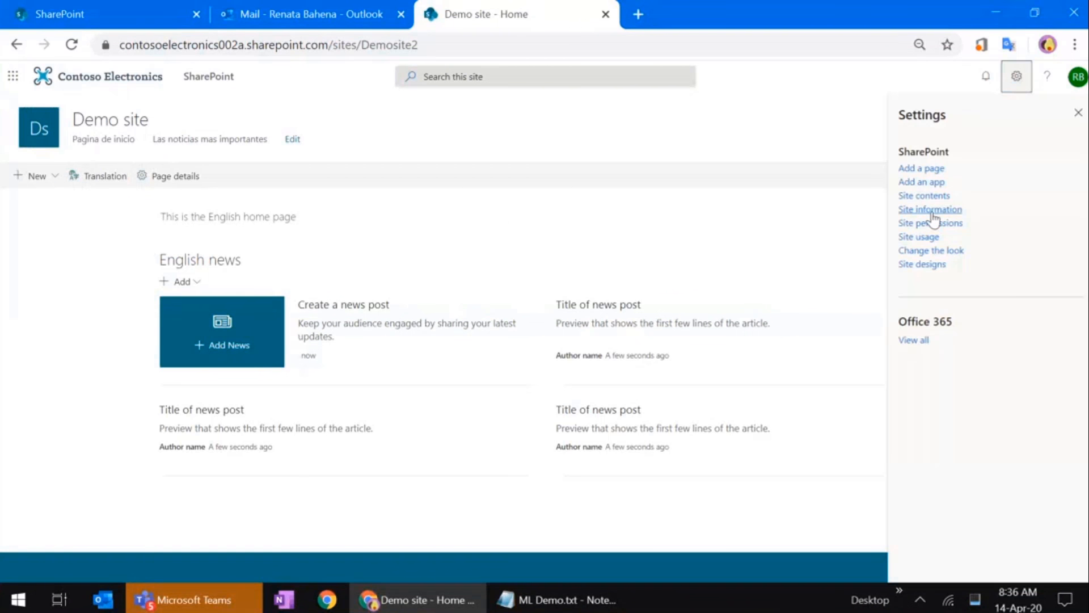
left_click(931, 212)
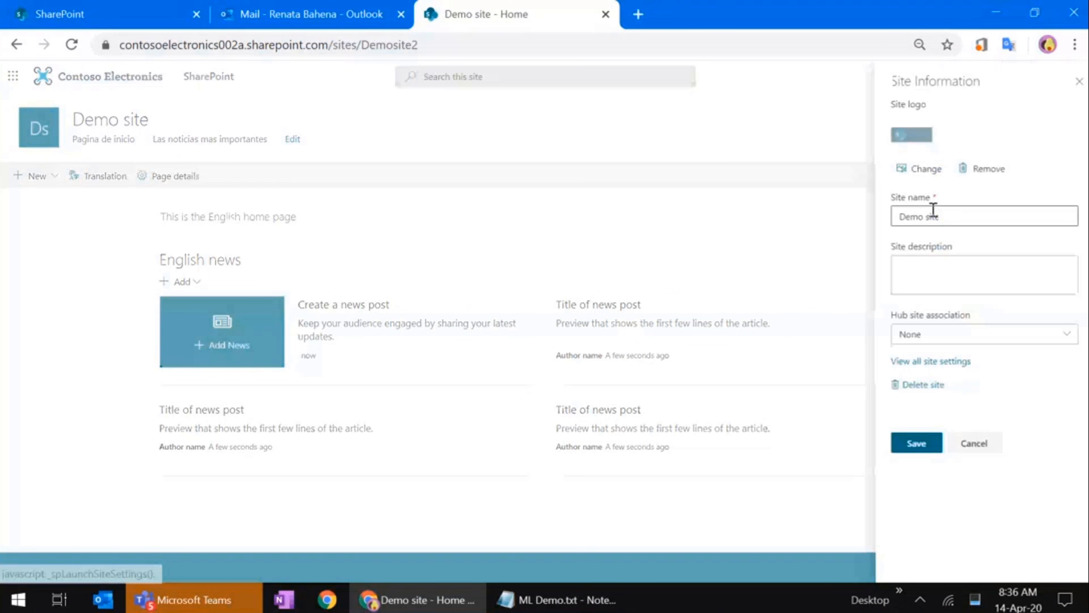
triple_click(975, 217)
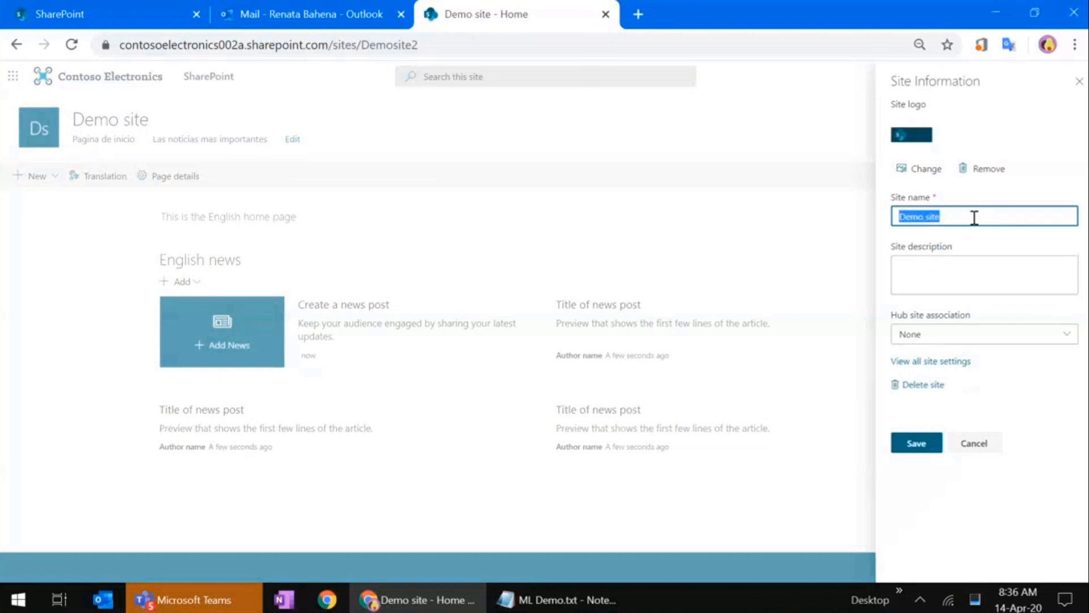
key("alt+Tab")
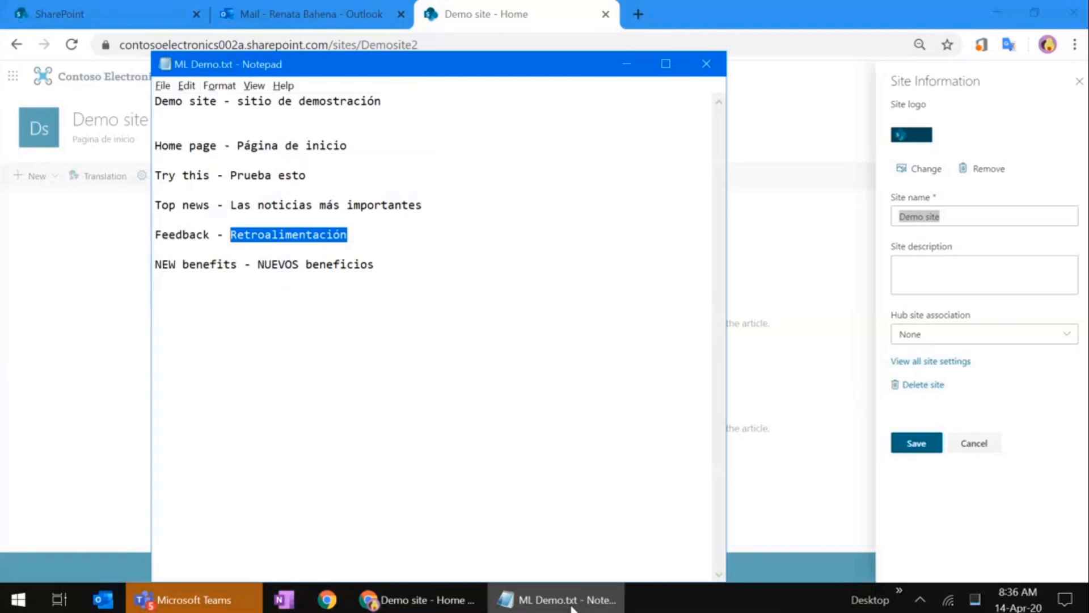
left_click_drag(238, 101, 409, 101)
key("ctrl+c")
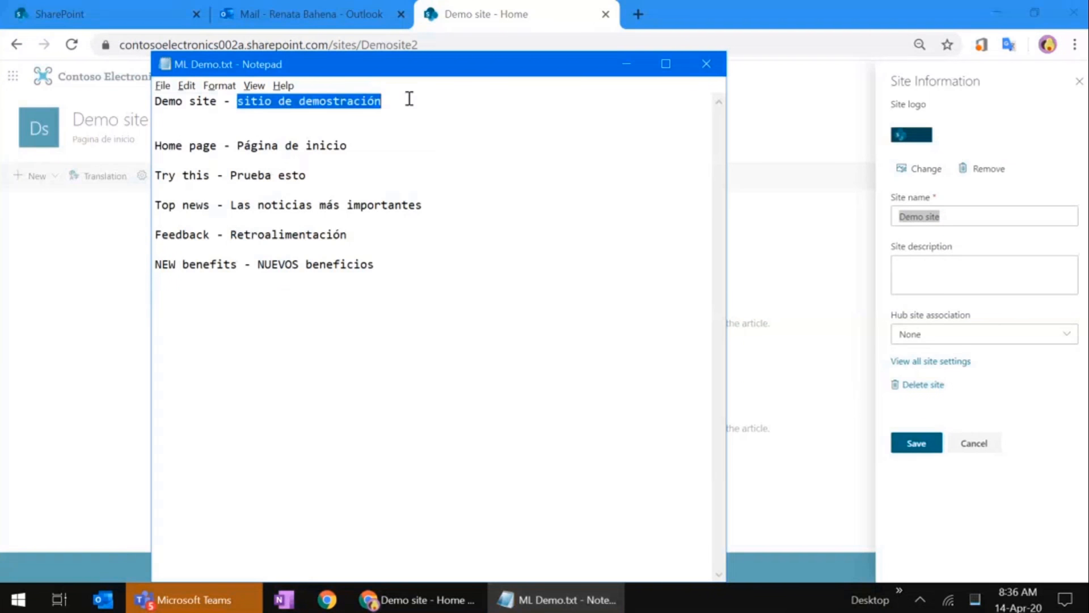
key("alt+Tab")
key("ctrl+v")
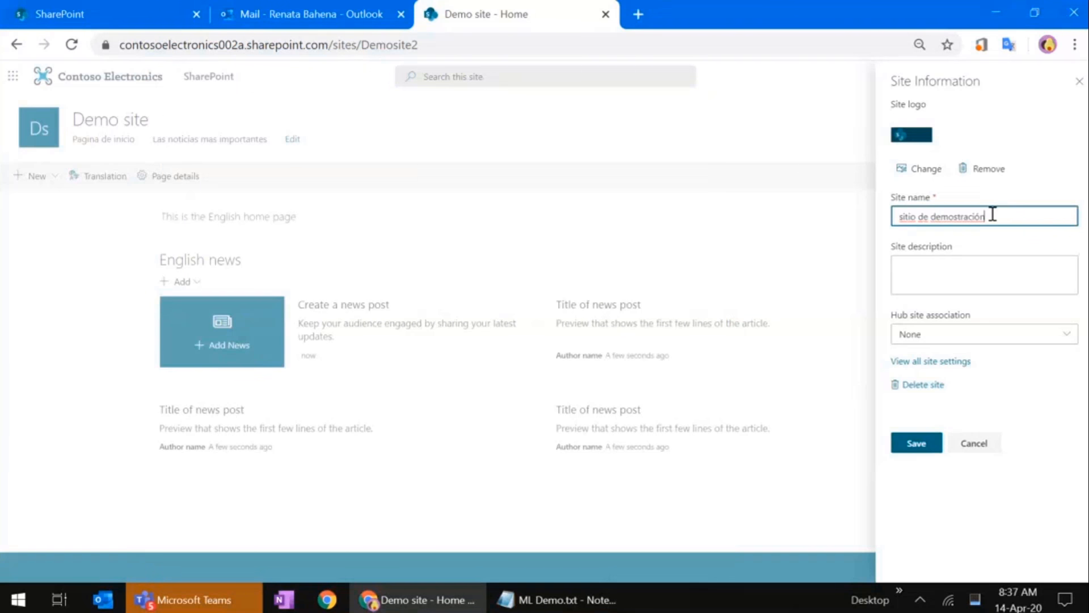
key("Home")
key("Delete")
type("S")
left_click(924, 447)
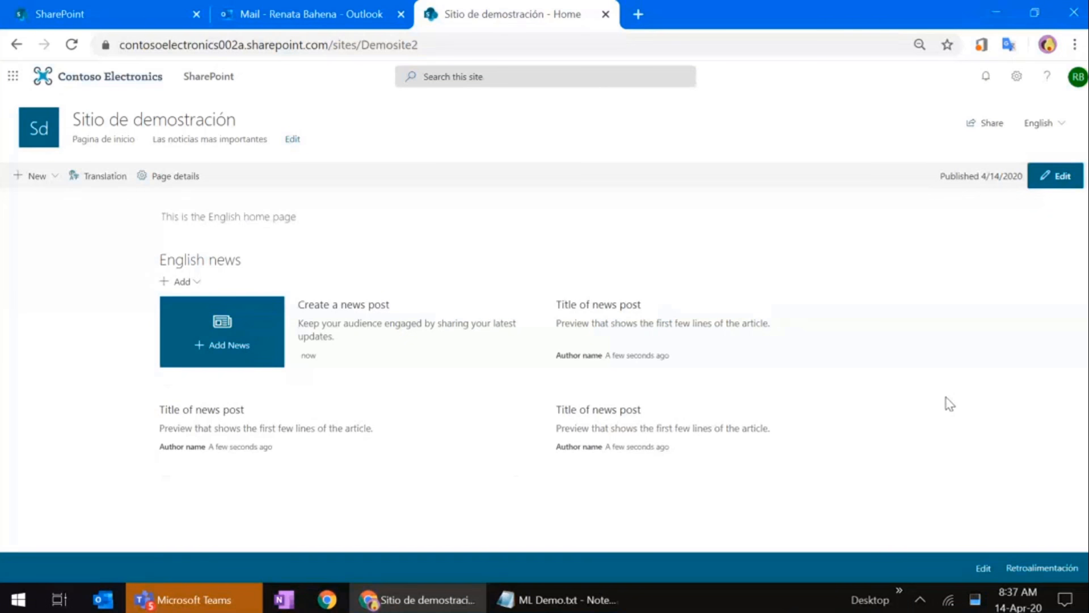
- Open the translated site's home page in a new tab and view it in Spanish and again in English
left_click(1078, 77)
left_click(376, 137)
middle_click(39, 143)
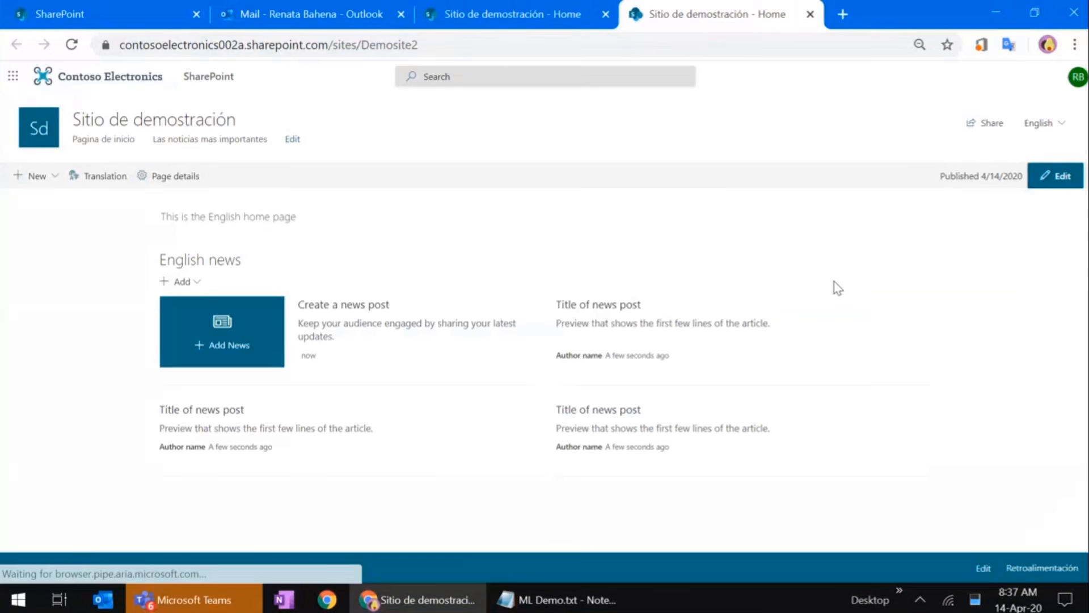
left_click(1049, 123)
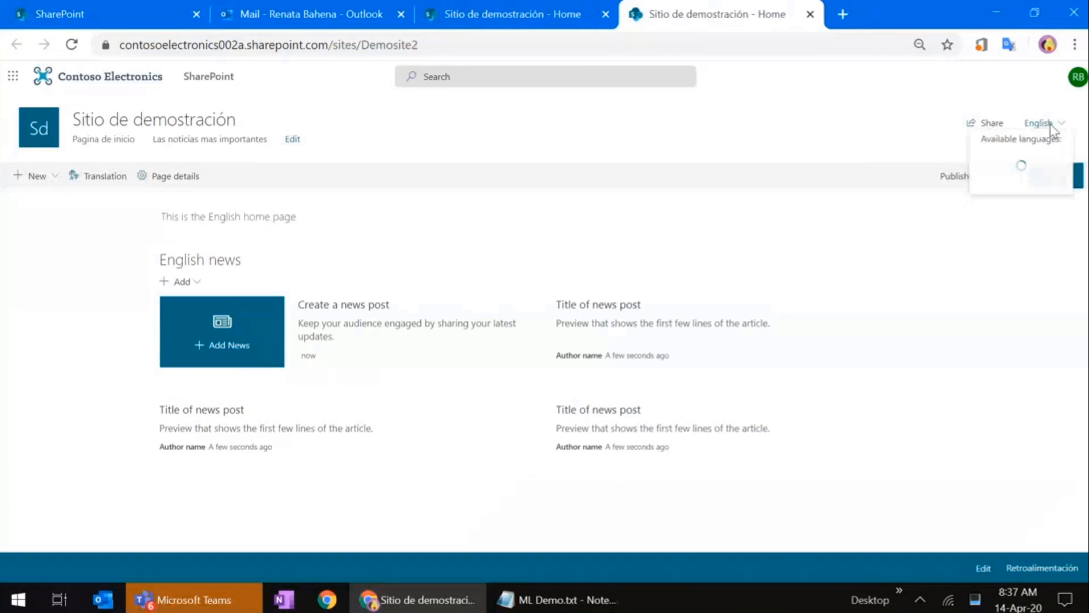
left_click(1016, 164)
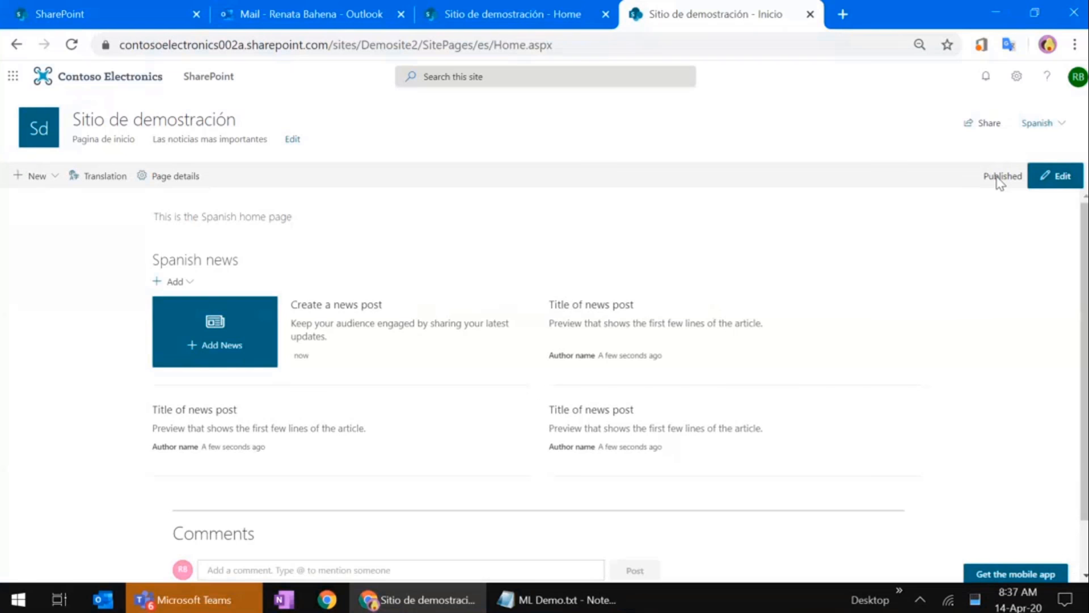
left_click(1049, 122)
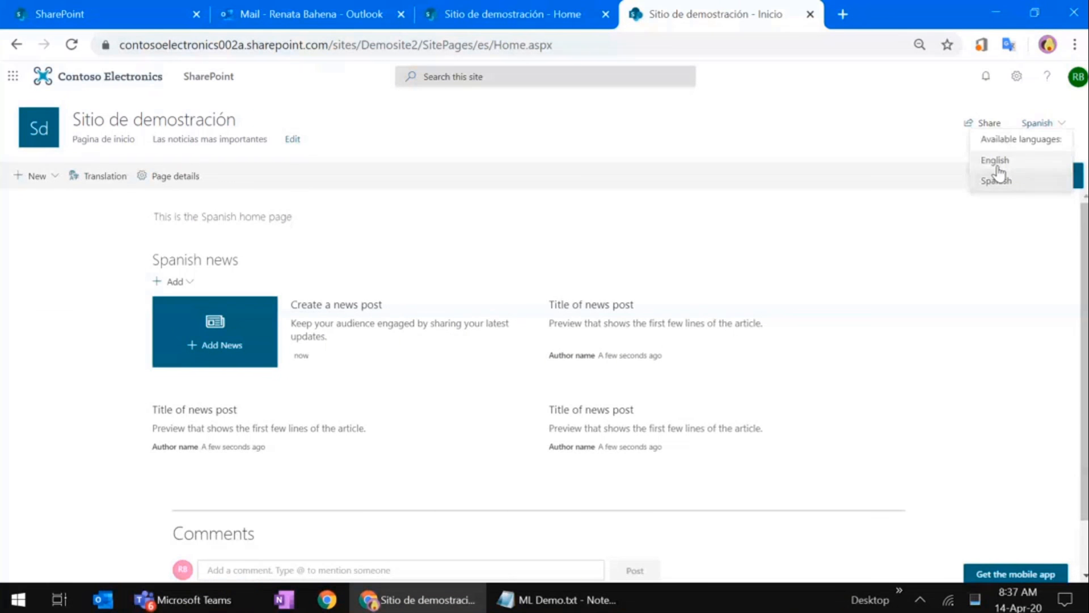
left_click(995, 160)
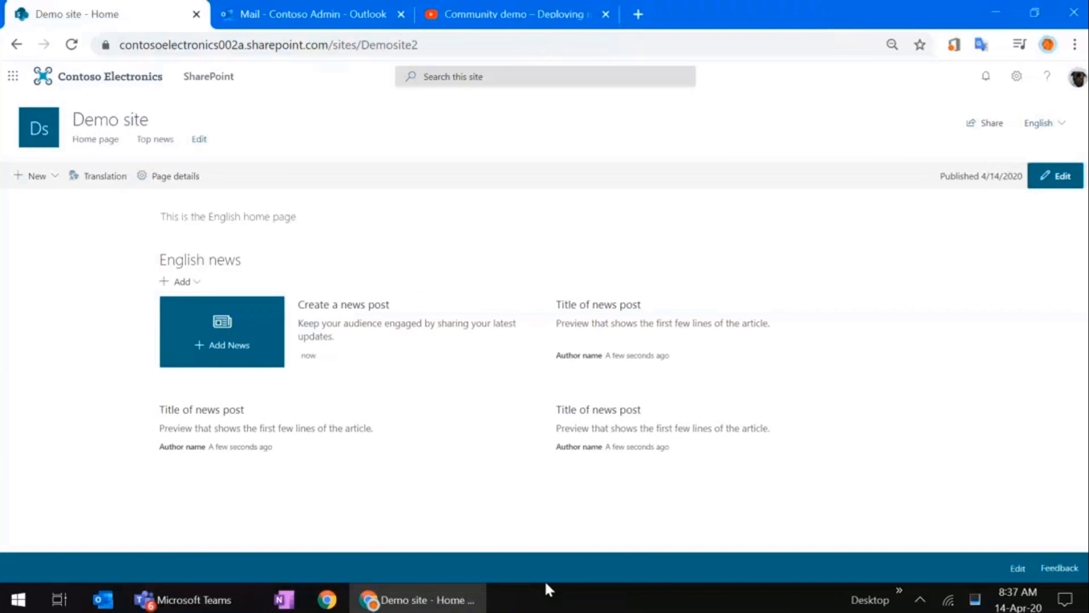
- Create a news post from the Blank template on the English home page
left_click(184, 284)
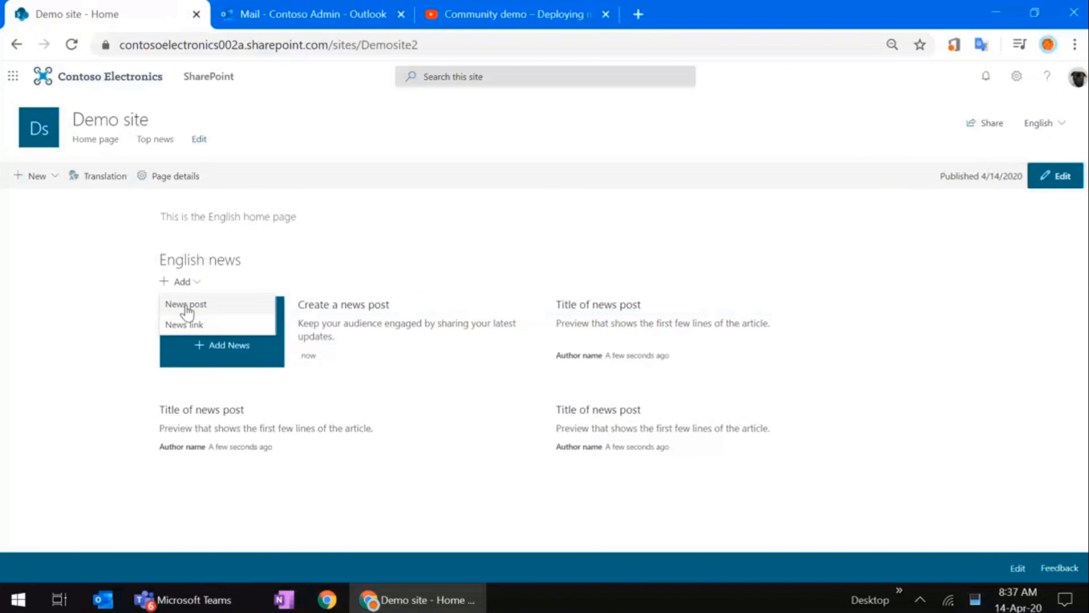
left_click(187, 306)
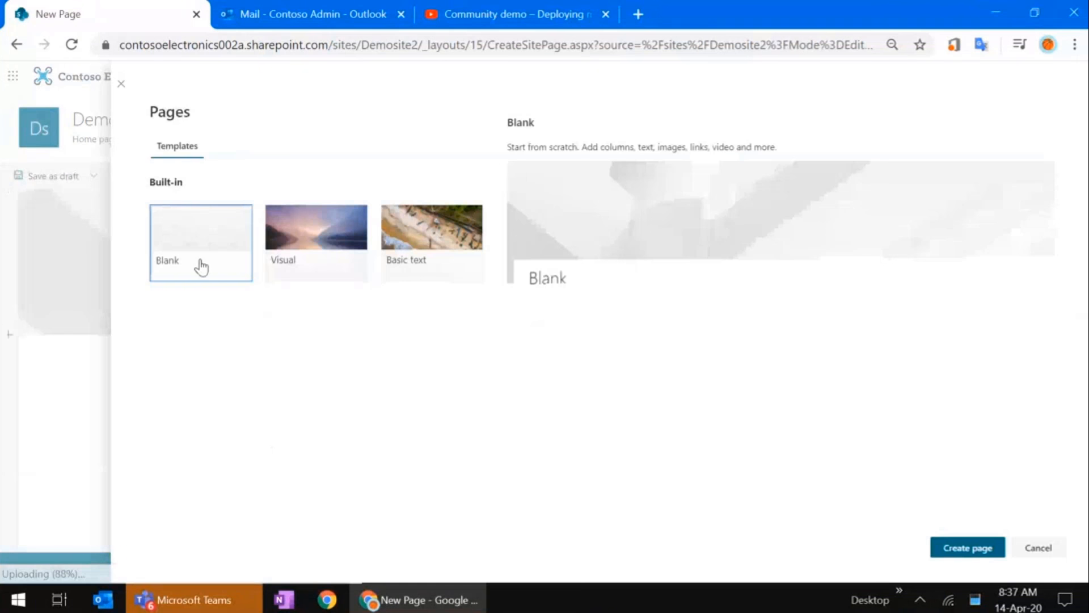
left_click(980, 548)
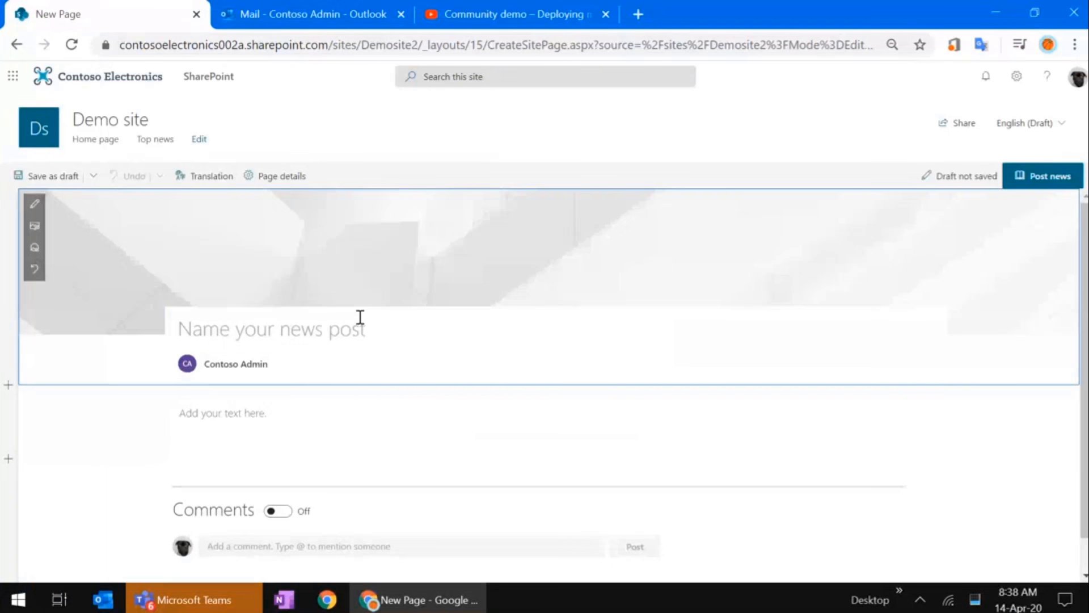
- Title the news post "English news i" and enter "Sample english content" as its body text
type("This is aEnglis")
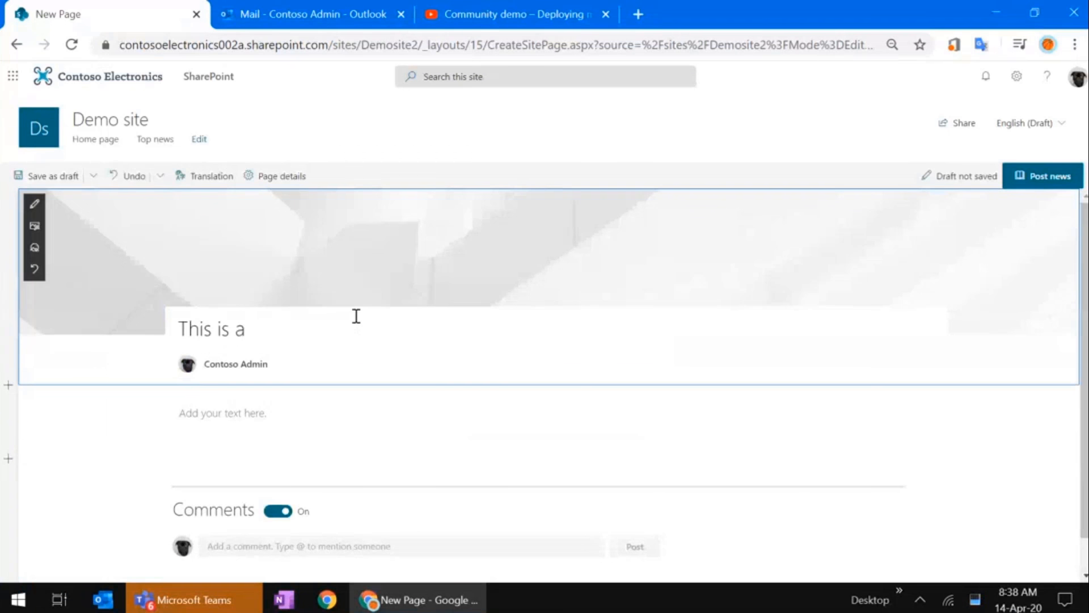
key("BackSpace")
key("BackSpace")
key("BackSpace")
key("BackSpace")
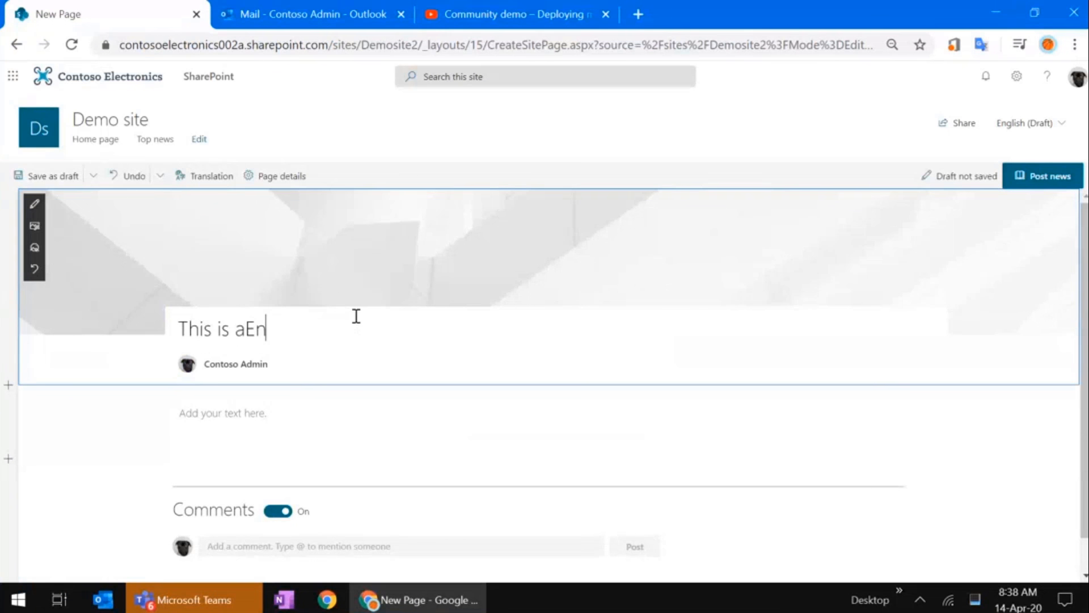
key("BackSpace")
key("BackSpace")
key("BackSpace")
key("ctrl+a")
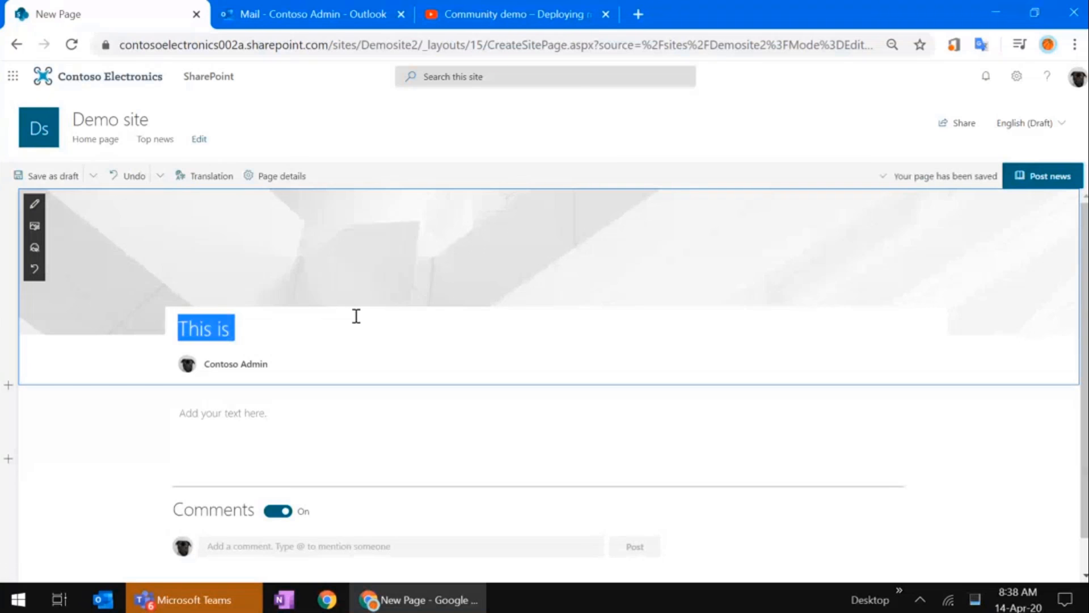
type("English news i")
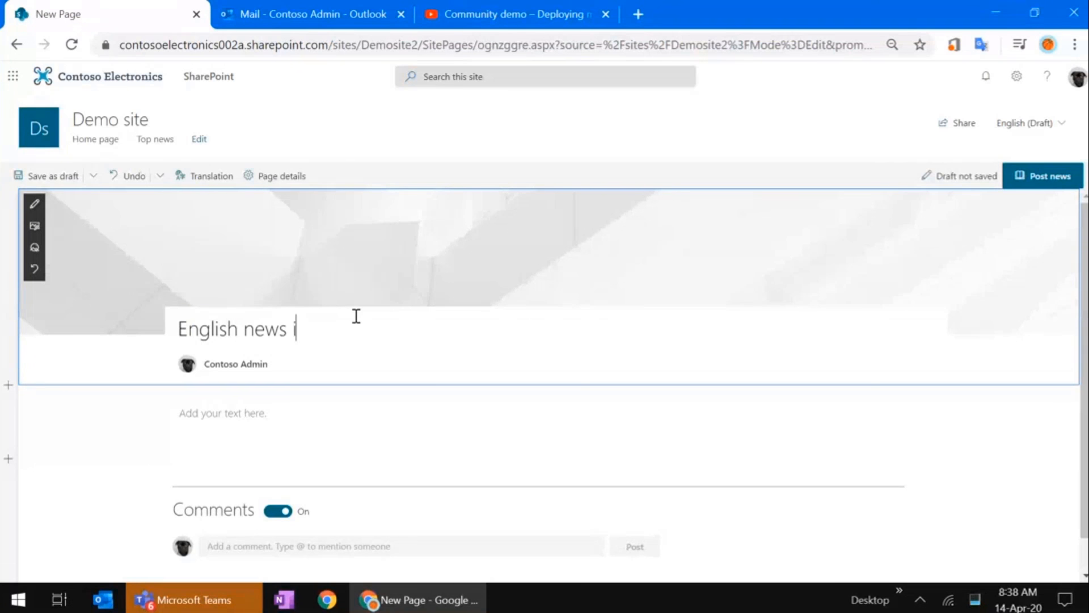
left_click(250, 413)
type("Sam")
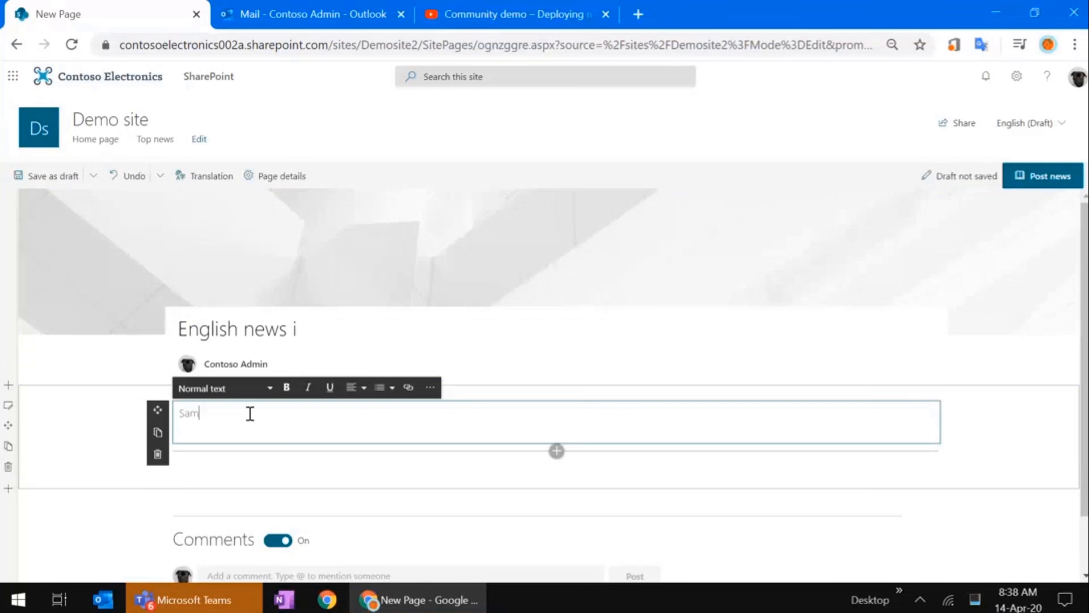
type("ple english content")
- Set the title area's background to the stock image of water droplets on green
left_click(354, 268)
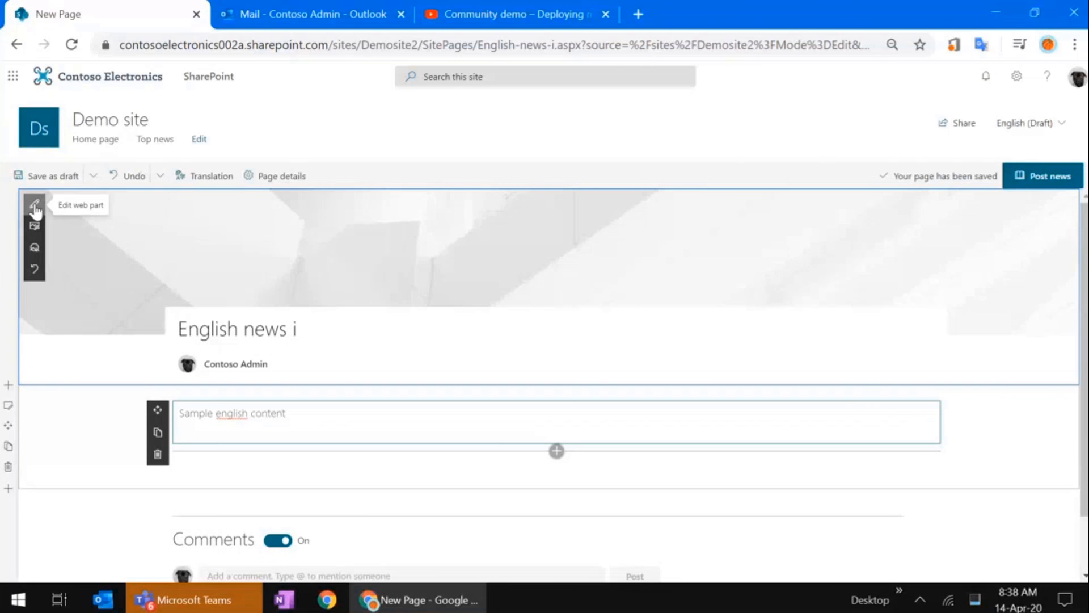
left_click(35, 226)
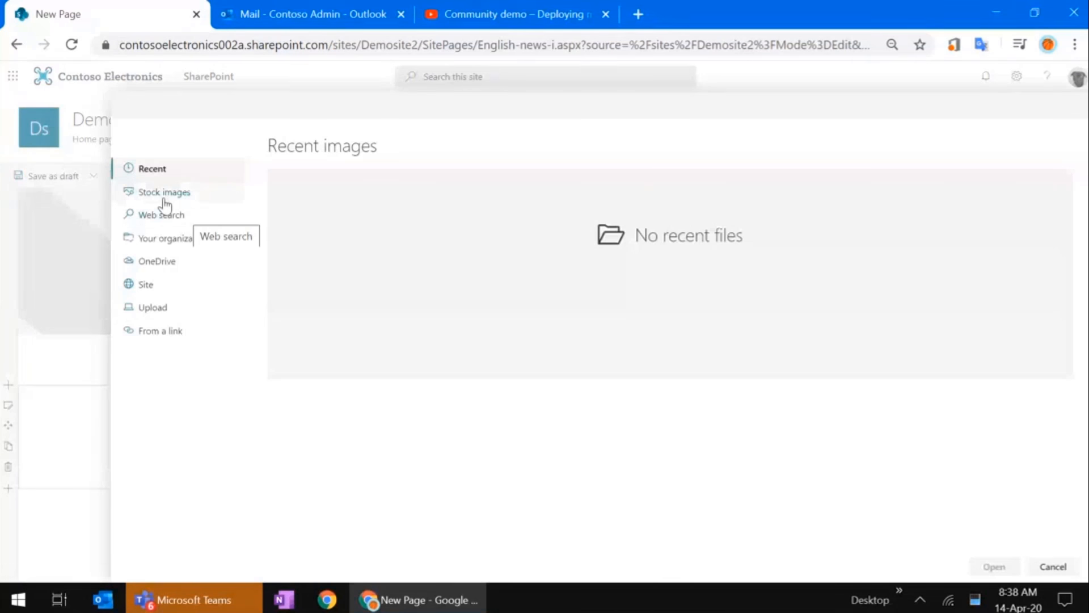
left_click(166, 193)
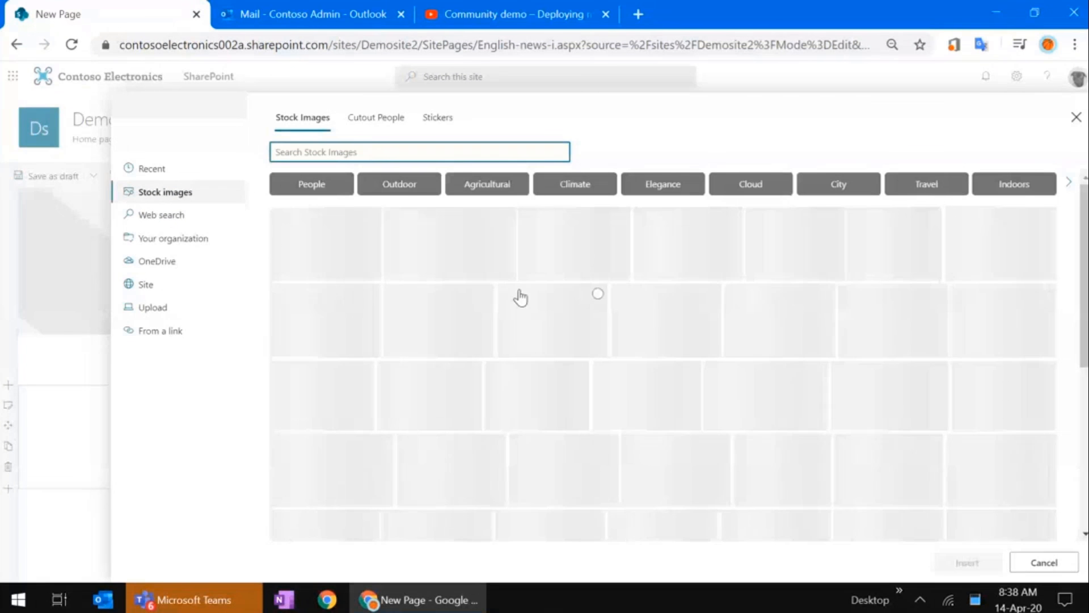
left_click(411, 268)
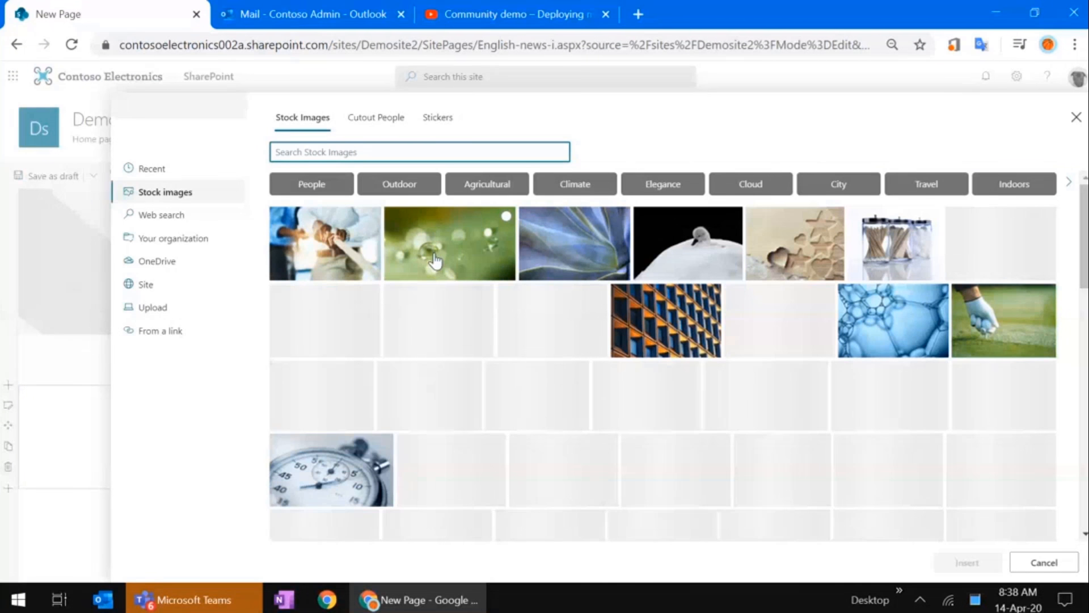
left_click(968, 564)
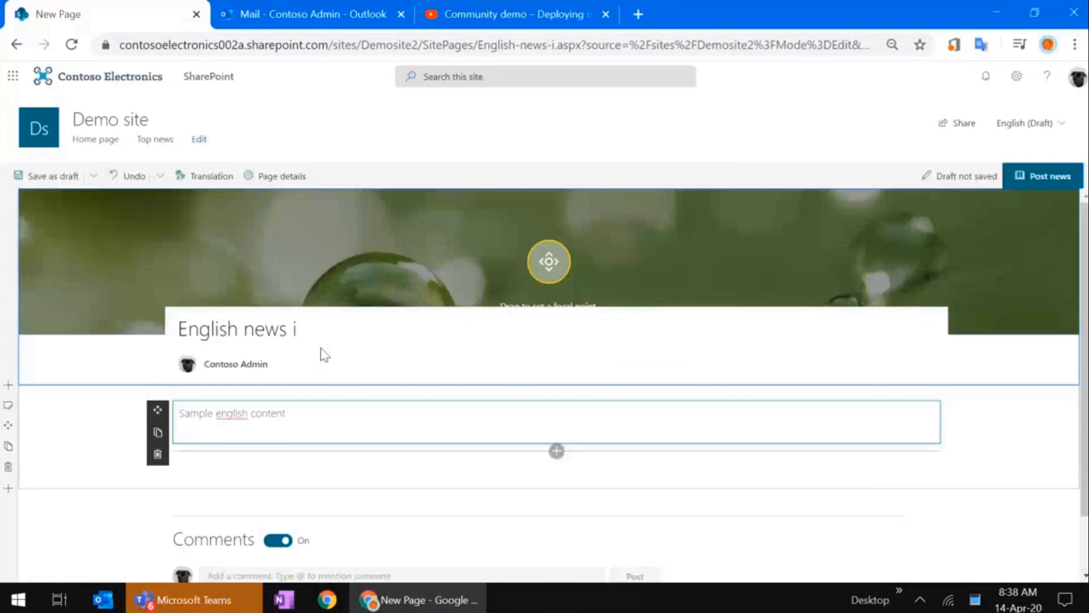
- Correct the news post's title to "English news 1"
left_click(304, 329)
key("BackSpace")
type("1")
- Create the Spanish translation copy of the news post and post the English version
left_click(219, 193)
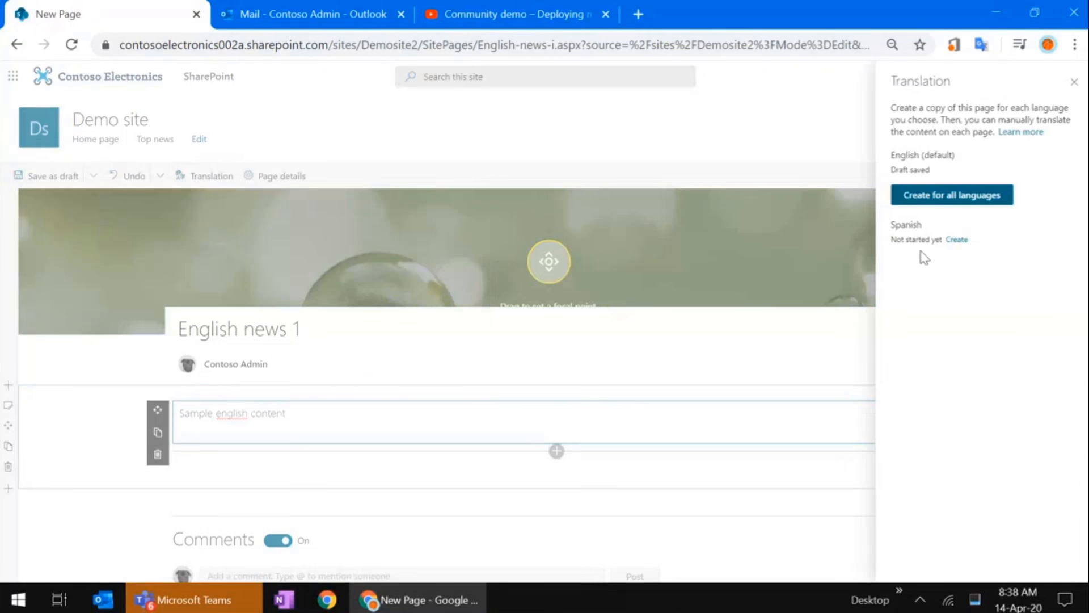
left_click(965, 241)
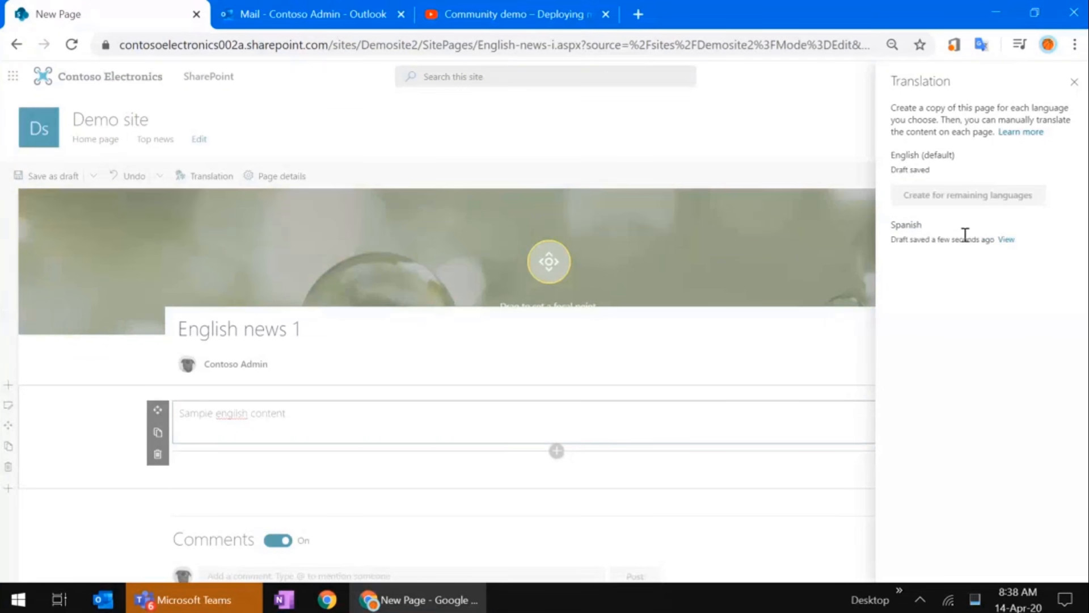
left_click(1075, 83)
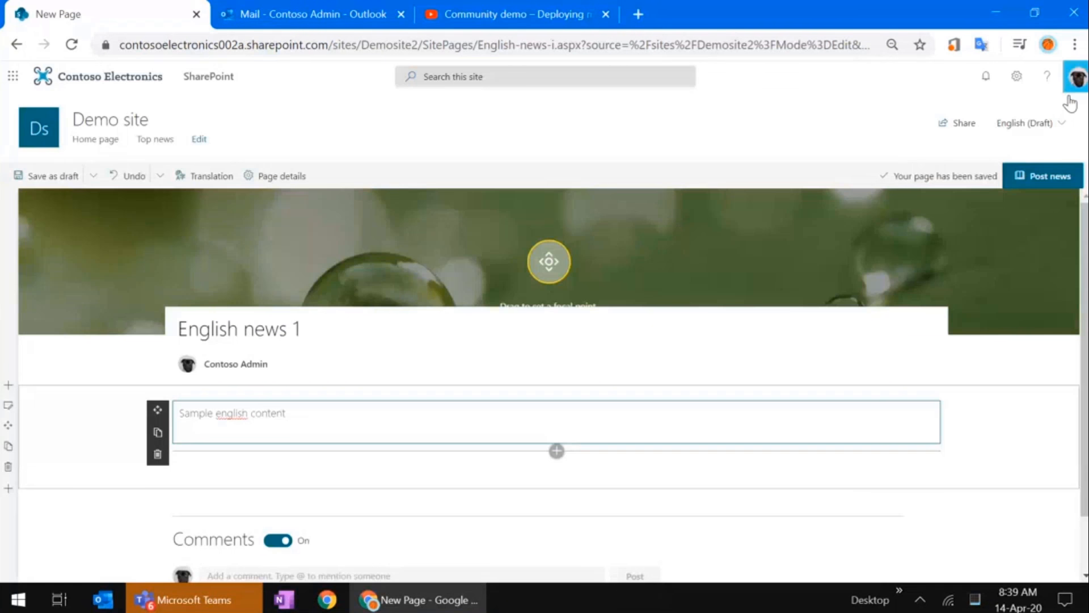
left_click(1051, 180)
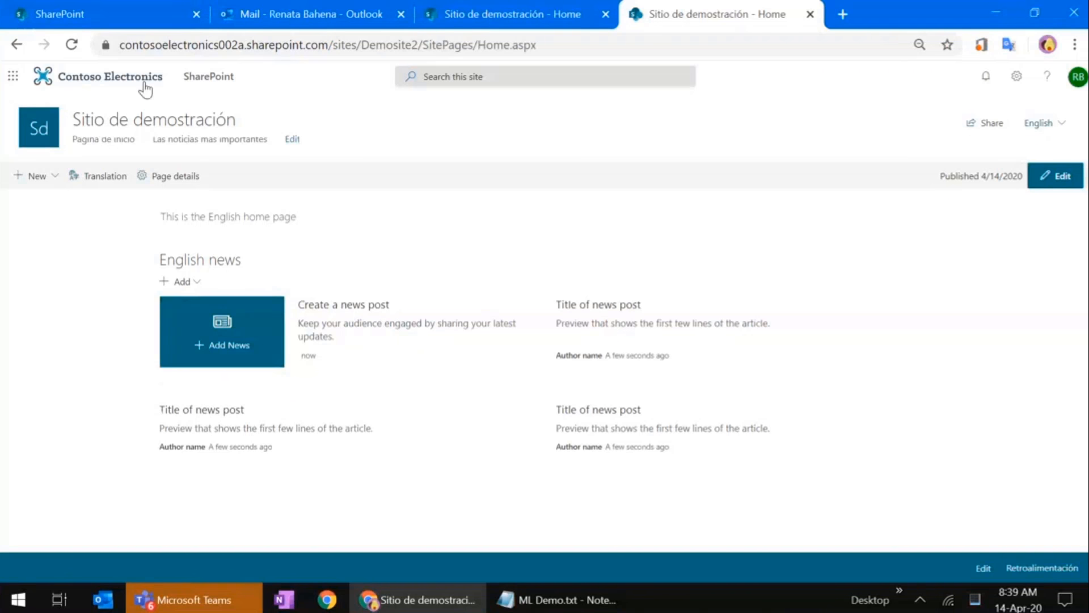
- In the translator's browser window, refresh the home page, open the "English news 1" post and dismiss the mail notification
left_click(71, 44)
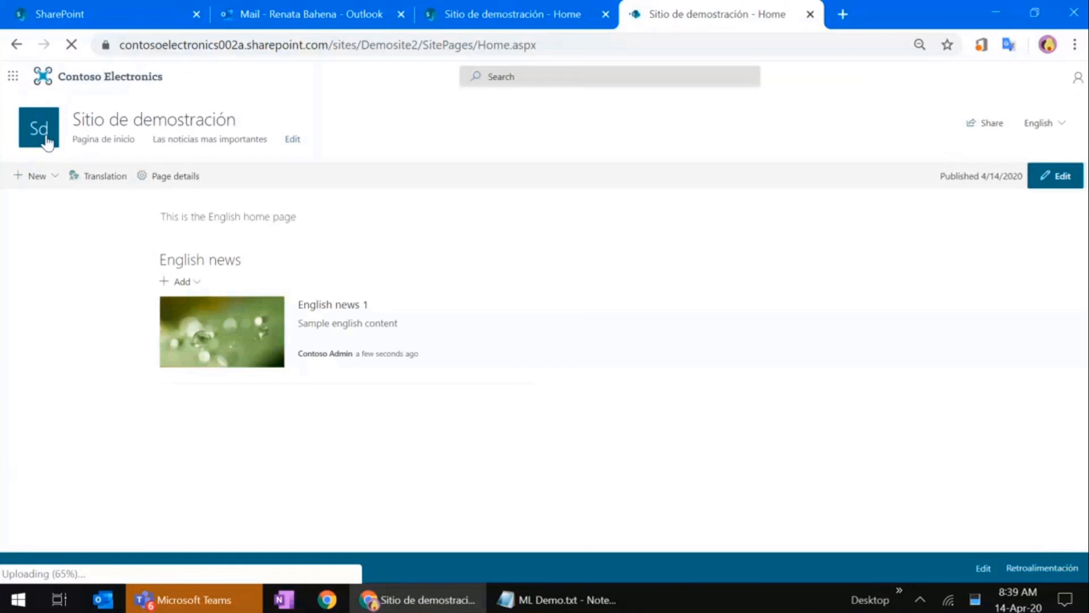
left_click(47, 143)
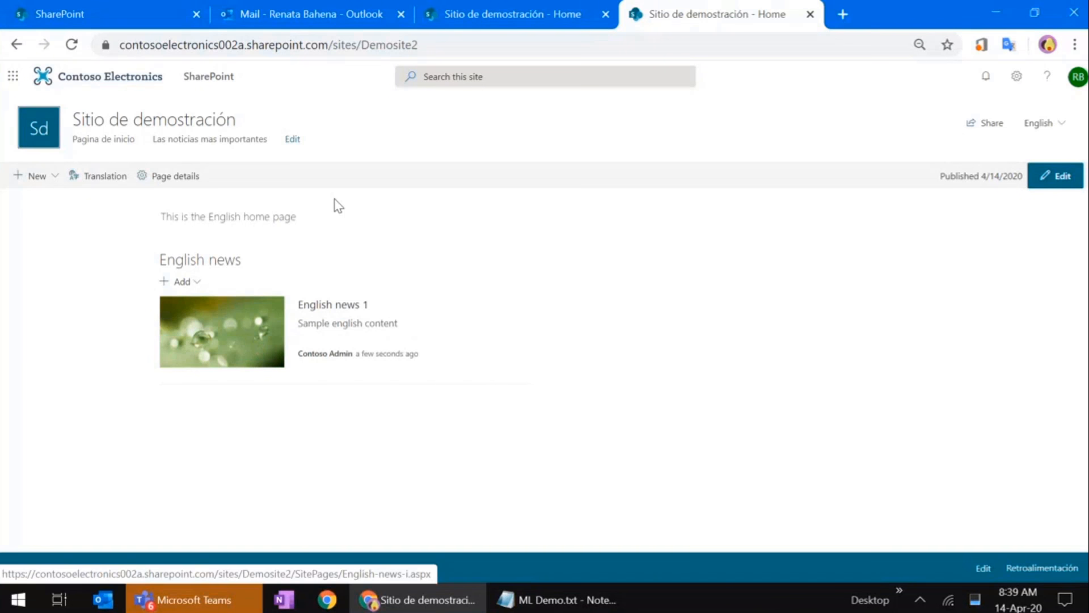
left_click(250, 339)
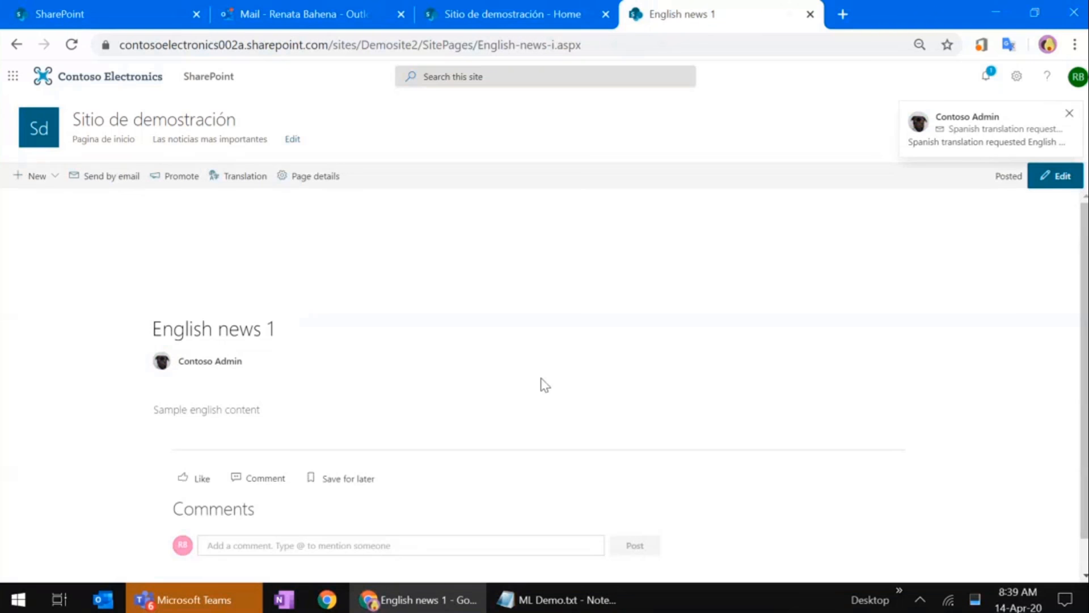
left_click(1069, 116)
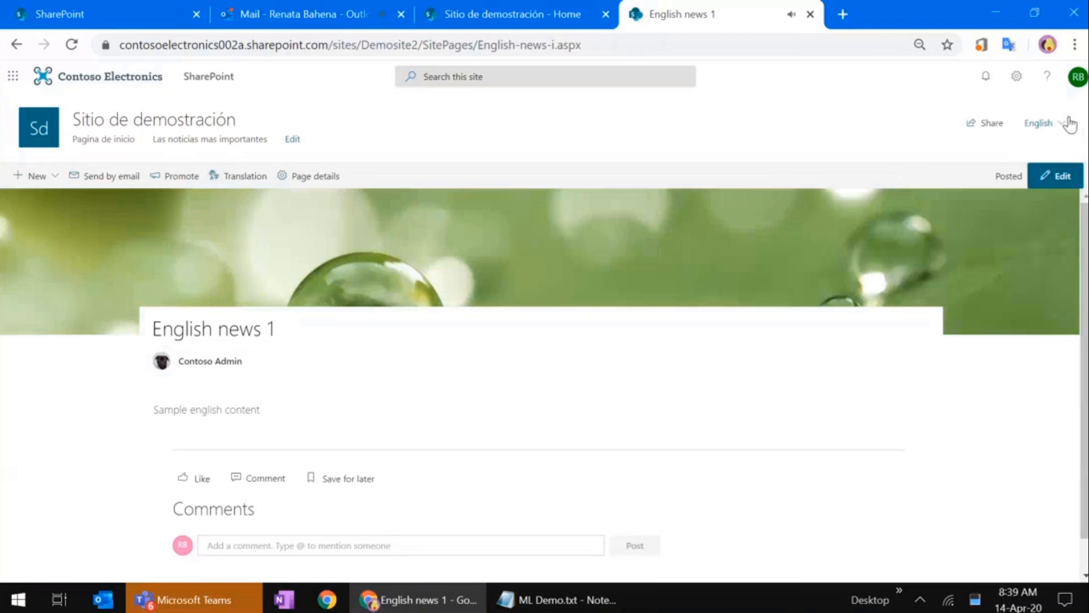
- Switch to Outlook, open the Spanish translation request for "English news 1" and start translating
left_click(294, 27)
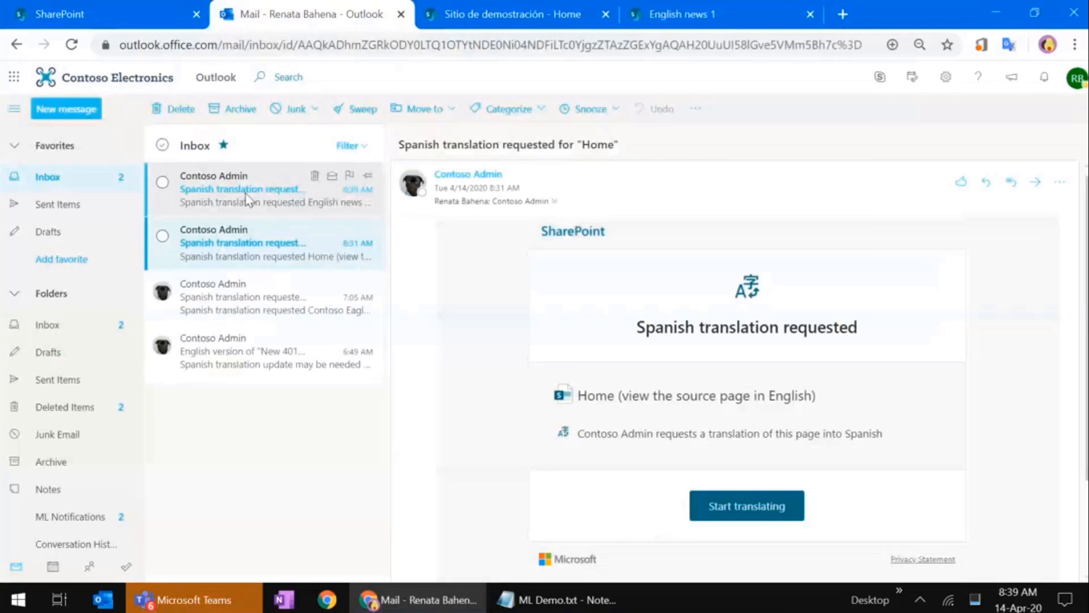
left_click(376, 195)
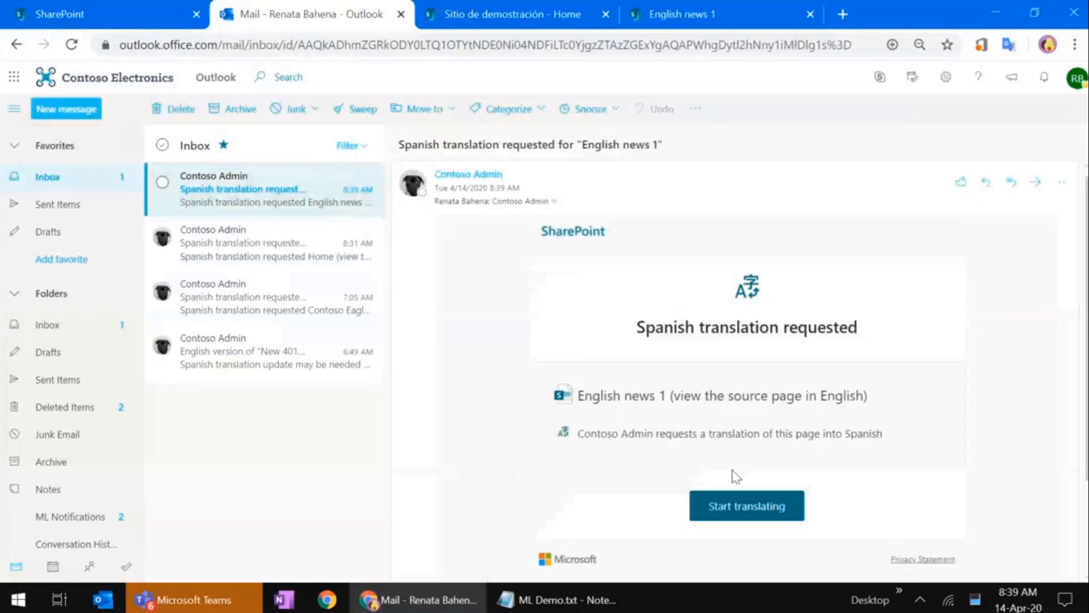
left_click(741, 510)
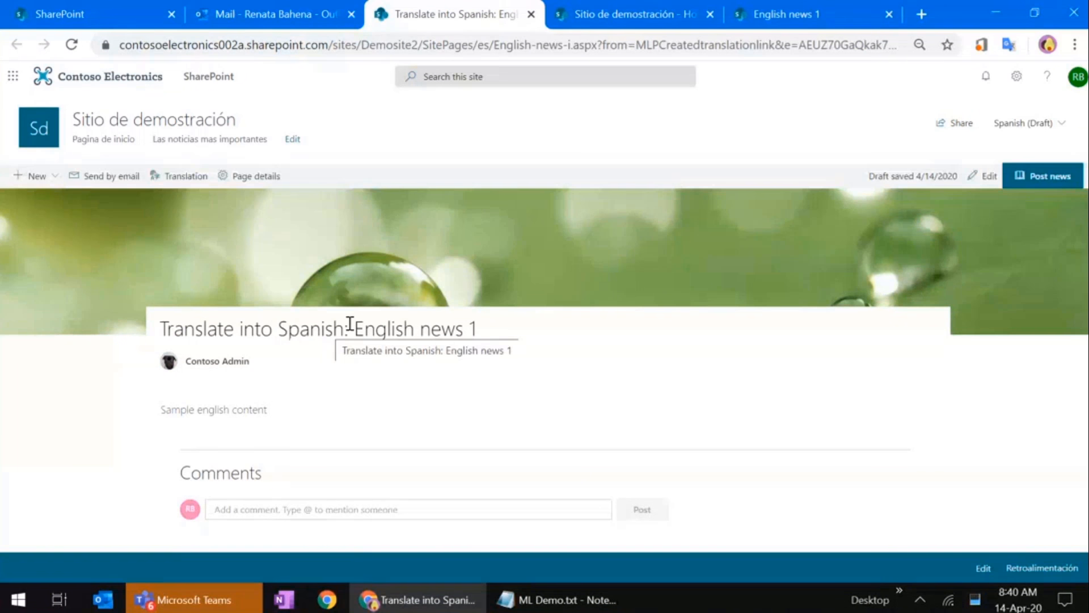
- Edit the Spanish draft, changing its title to "Spanish news 1" and its body text to "Sample spanish content"
left_click(976, 179)
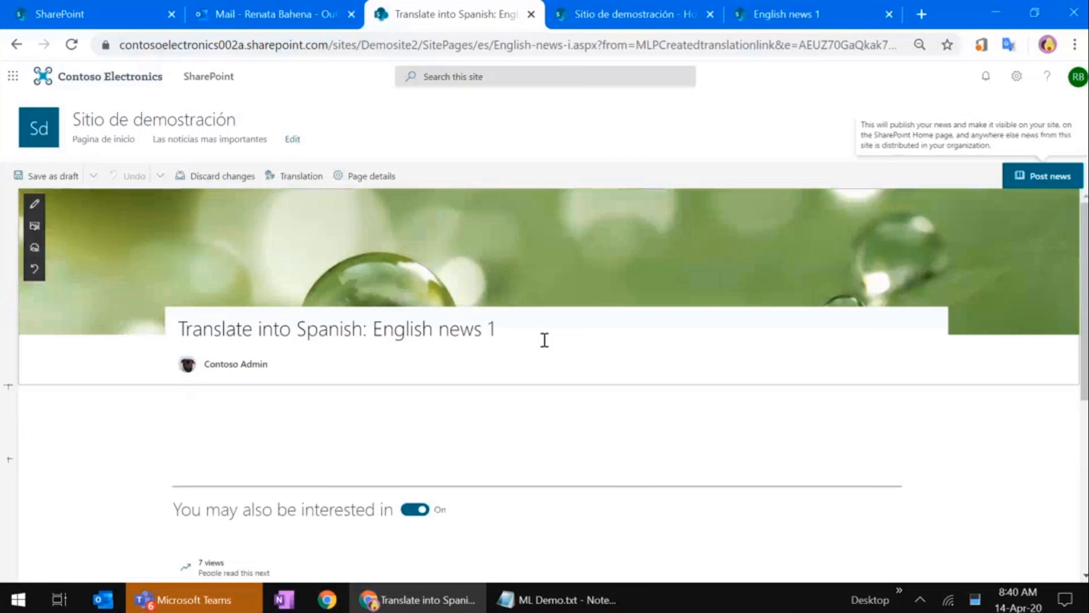
left_click_drag(440, 328, 161, 339)
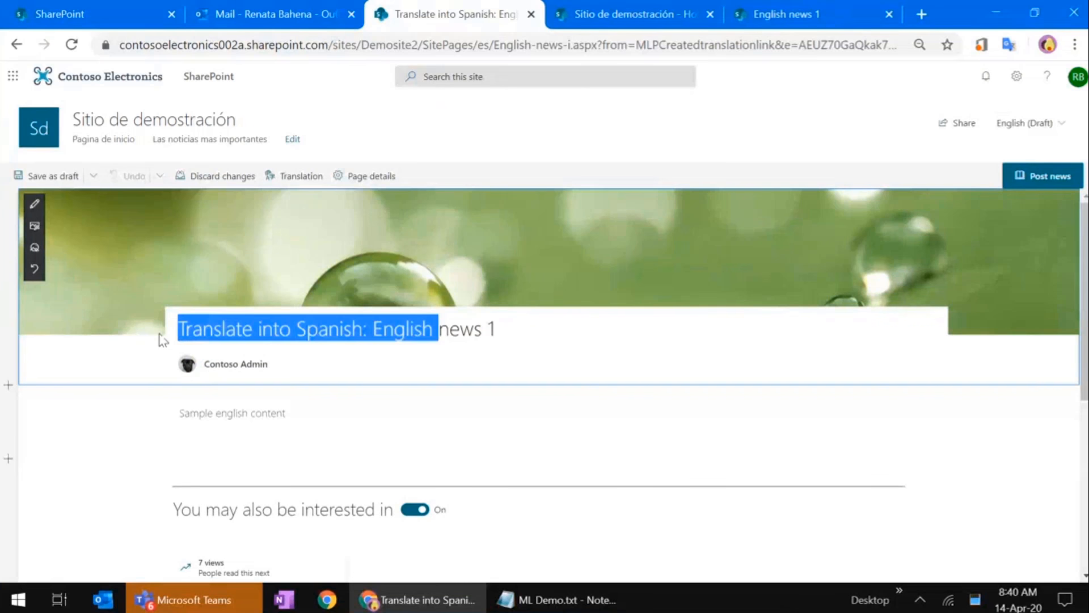
type("Sp")
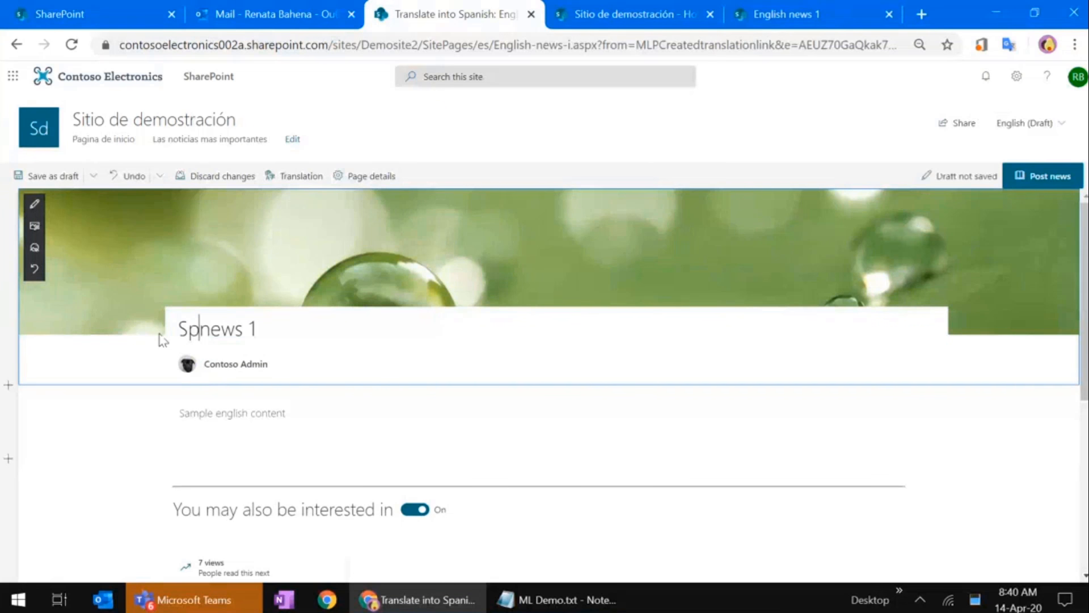
type("anish")
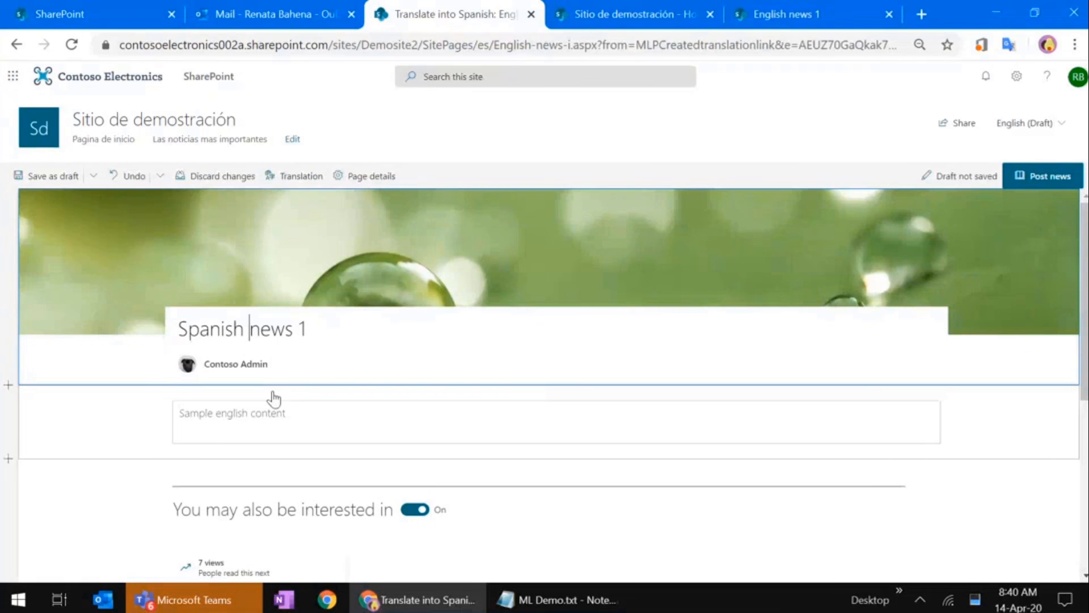
double_click(236, 415)
type("spanish")
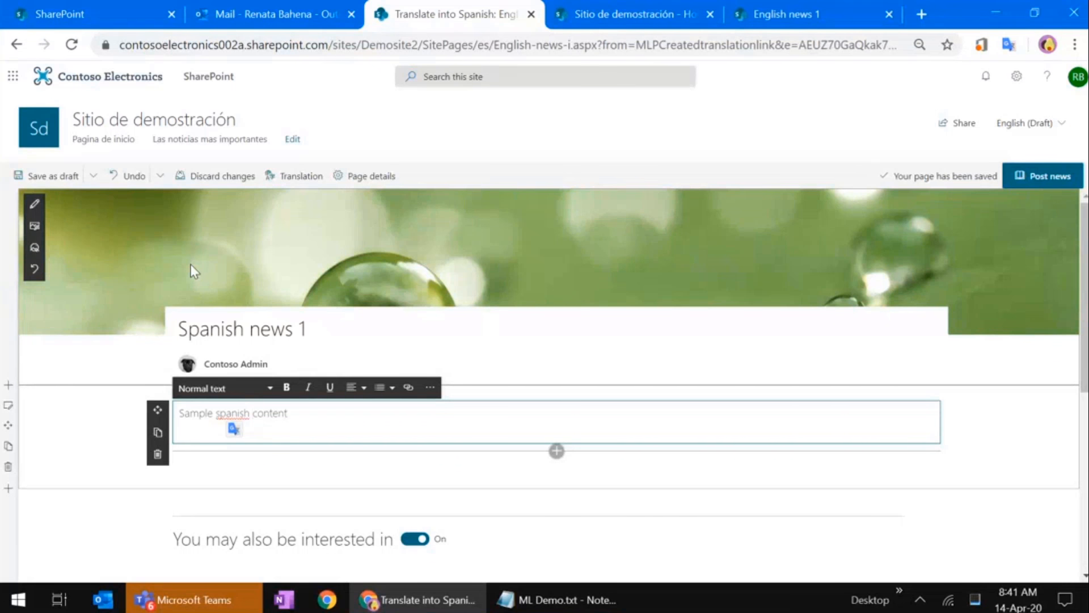
- Replace the Spanish post's title image with the stock image of robotic arms in a factory
left_click(34, 206)
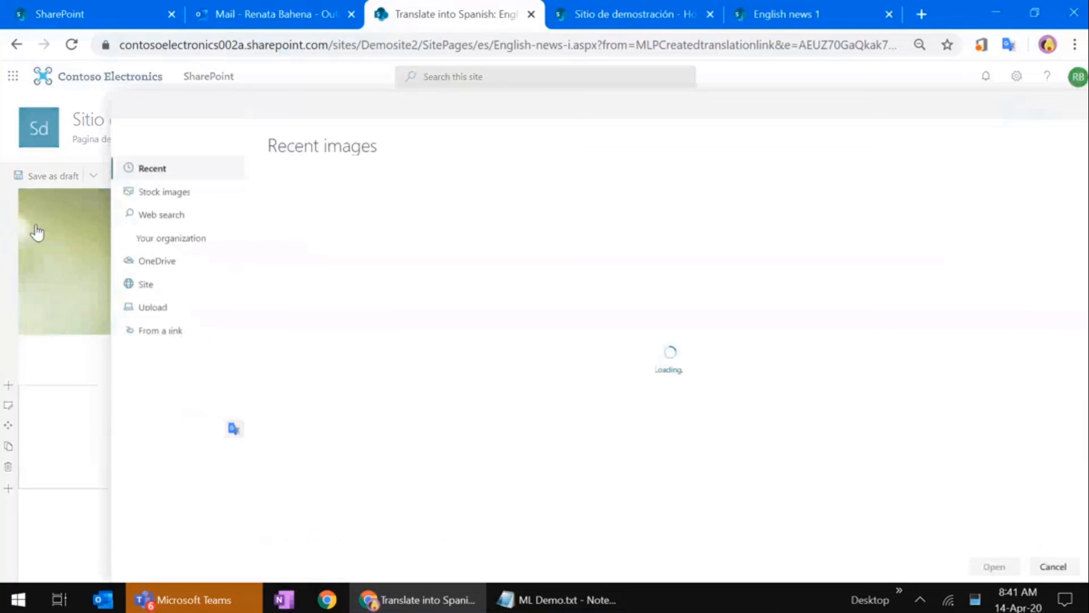
left_click(176, 187)
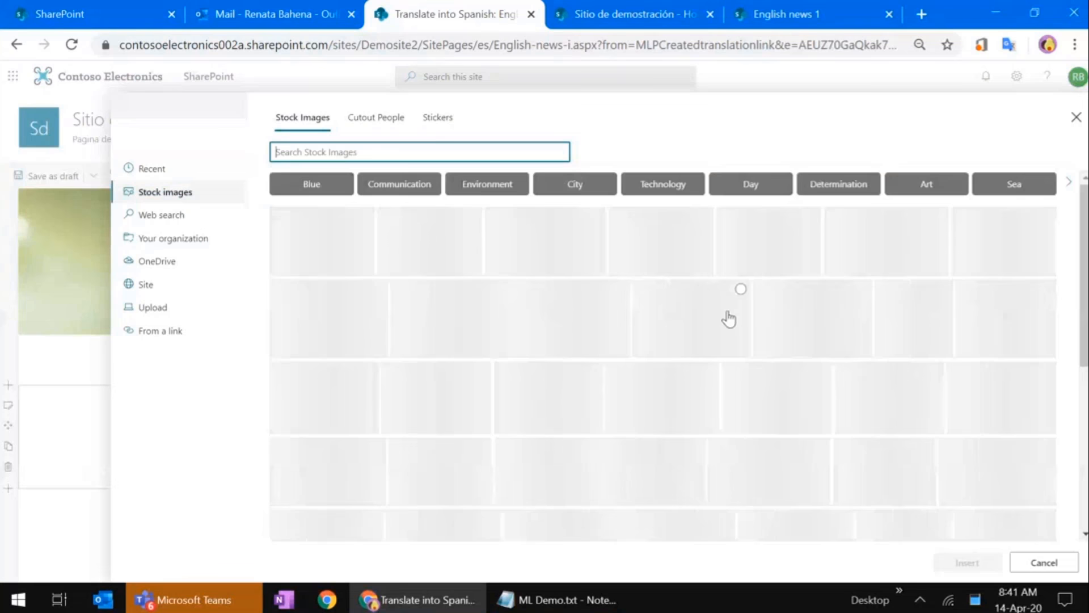
left_click(726, 316)
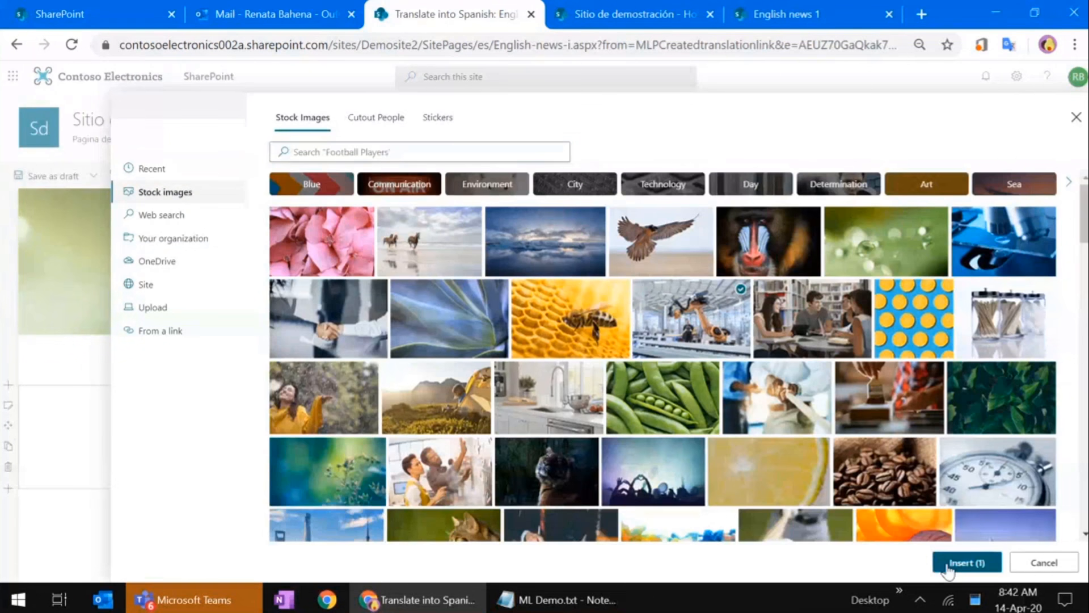
left_click(953, 563)
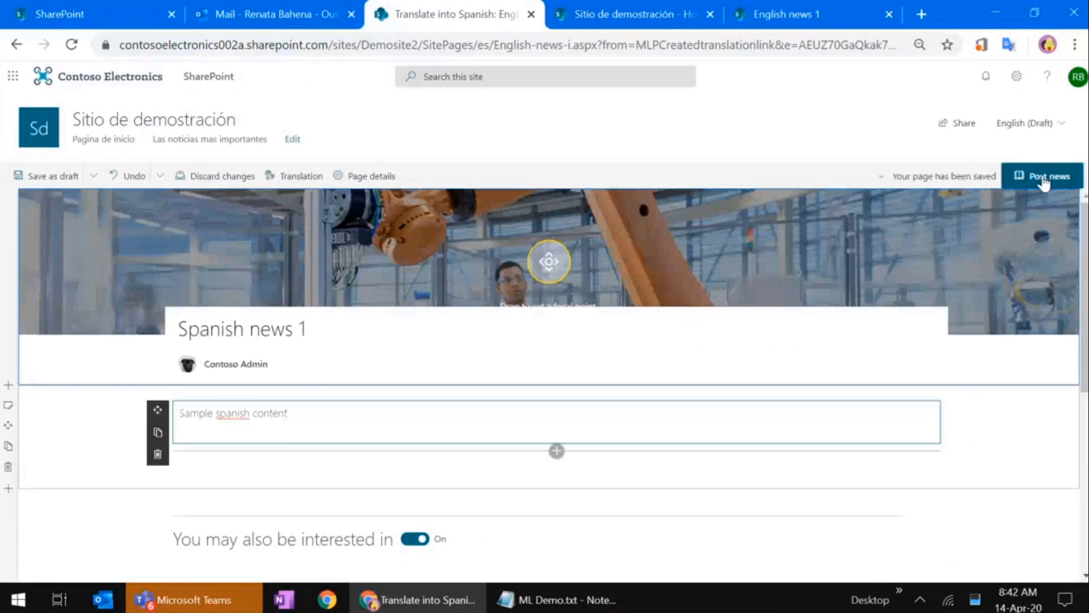
- Post the Spanish news and return to the site's home page
left_click(1044, 180)
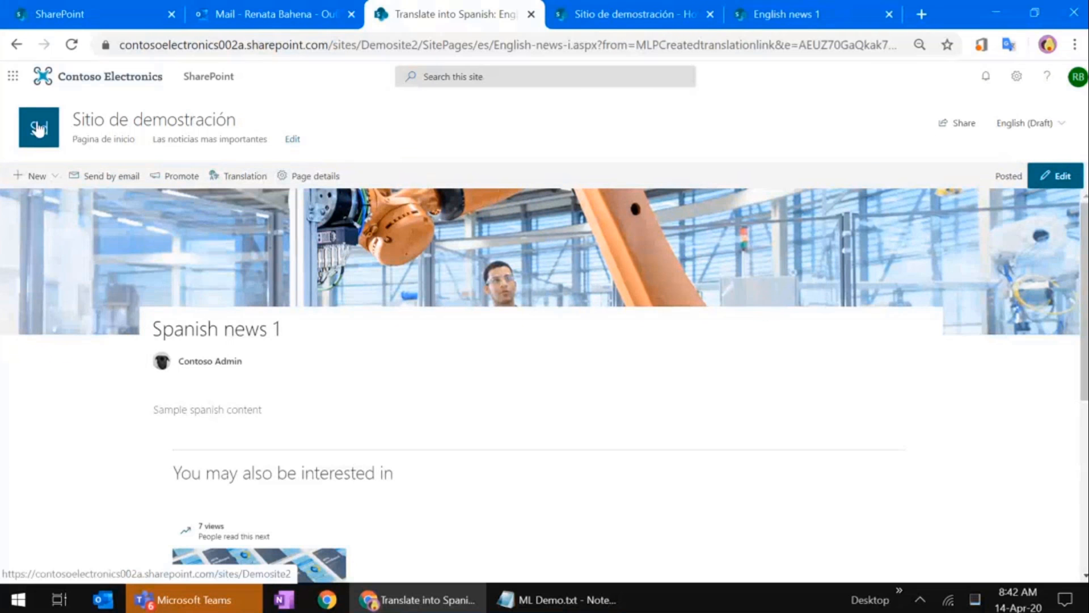
left_click(38, 129)
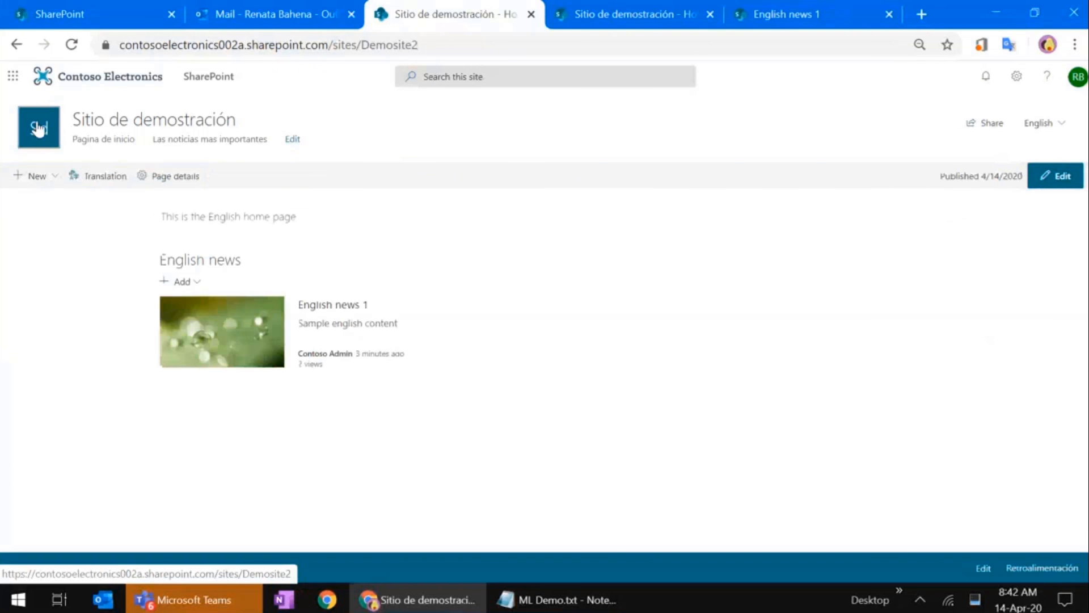
- Switch the home page between Spanish and English to compare the news shown in each language, ending on Spanish
left_click(1045, 123)
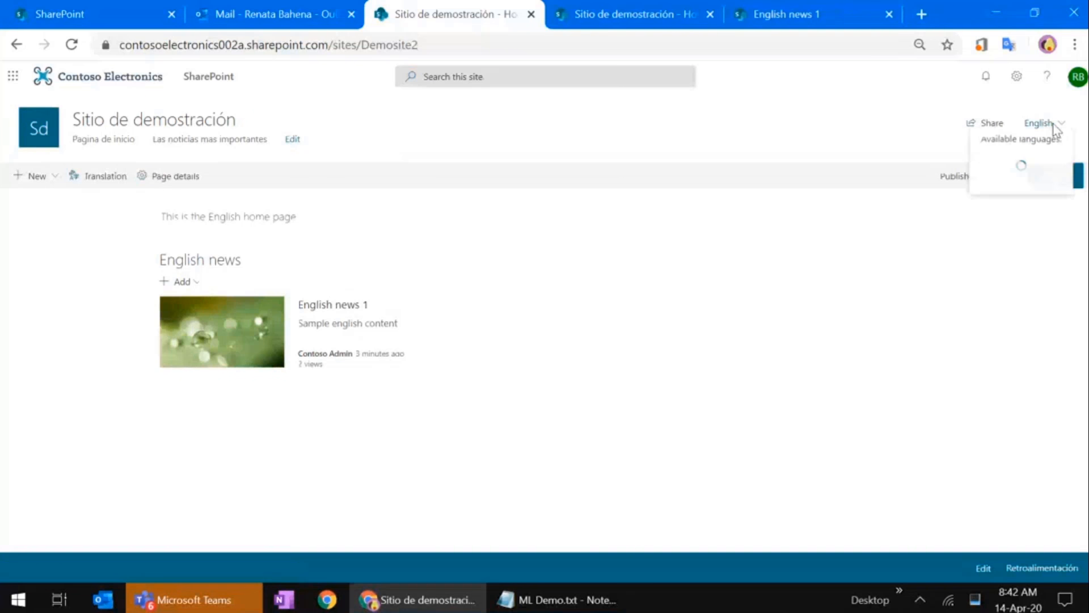
left_click(1009, 182)
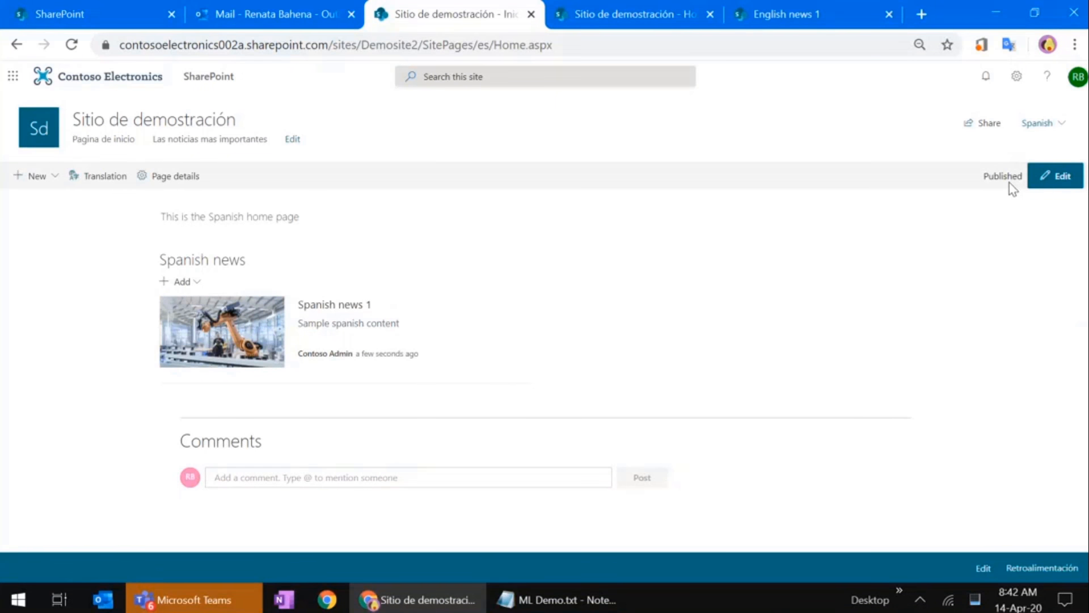
left_click(1044, 123)
left_click(1013, 165)
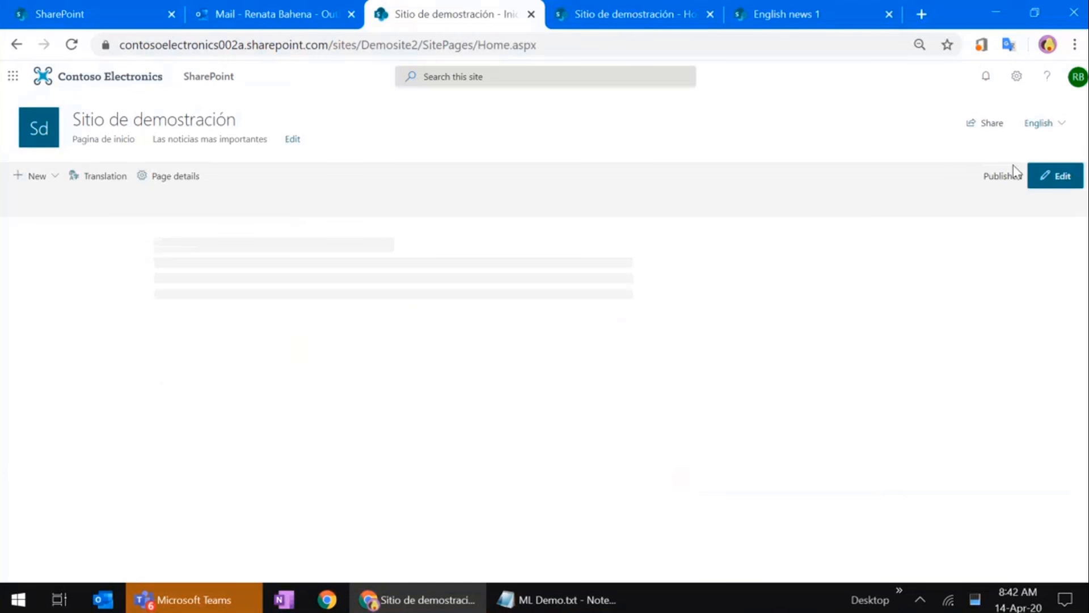
left_click(1046, 124)
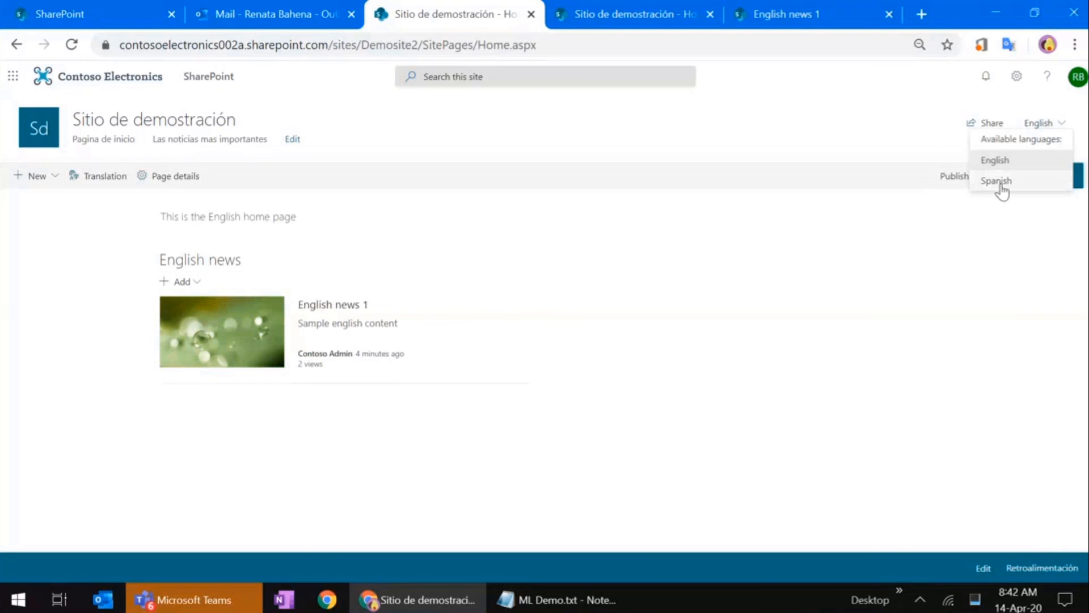
left_click(1000, 183)
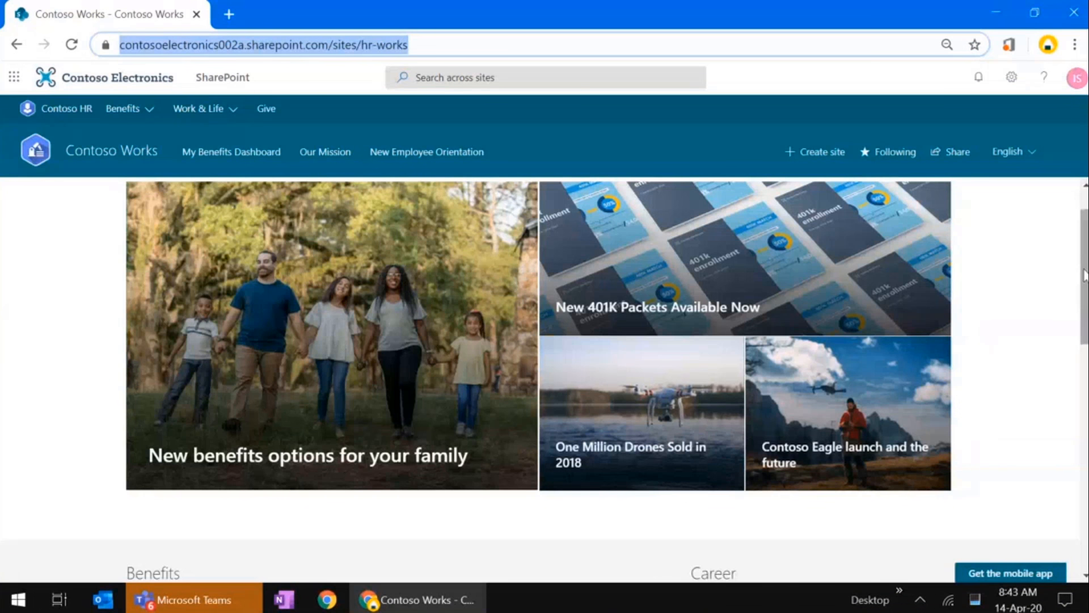
- Load contosoelectronics002a.sharepoint.com/sites/hr-works in a new browser tab and open the Spanish news post "Nuevos paquetes 401K disponibles ahora"
scroll(1085, 275, "up", 1)
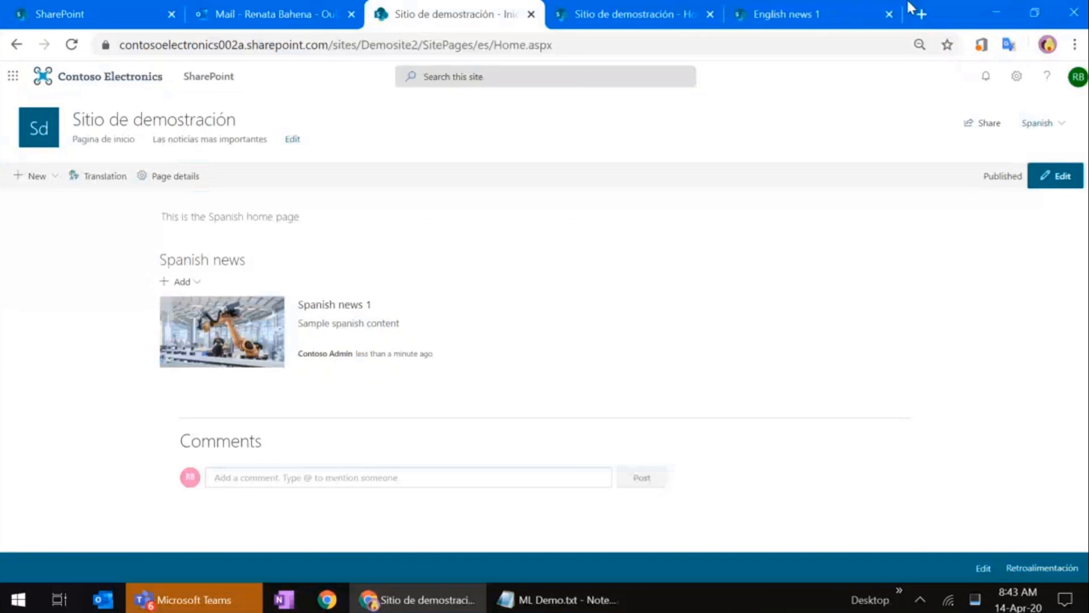
left_click(921, 14)
type("contosoelectronics002a.sharepoint.com/sites/hr-works")
key("Return")
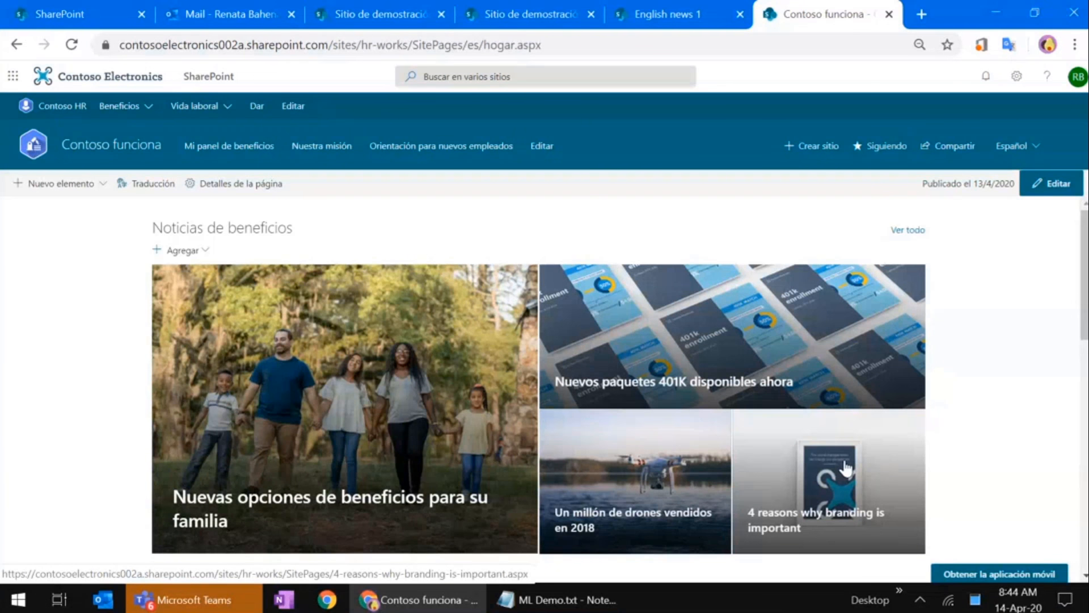
left_click(732, 350)
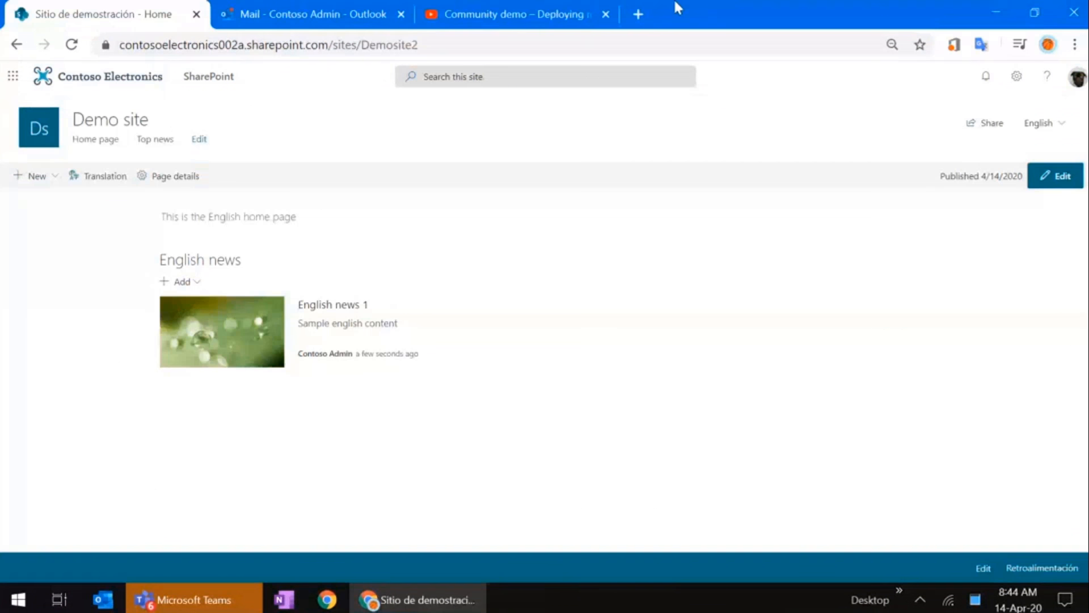
- In the admin's browser window, load the hr-works site in a new tab and open "New 401K Packets Available Now" for editing
left_click(644, 17)
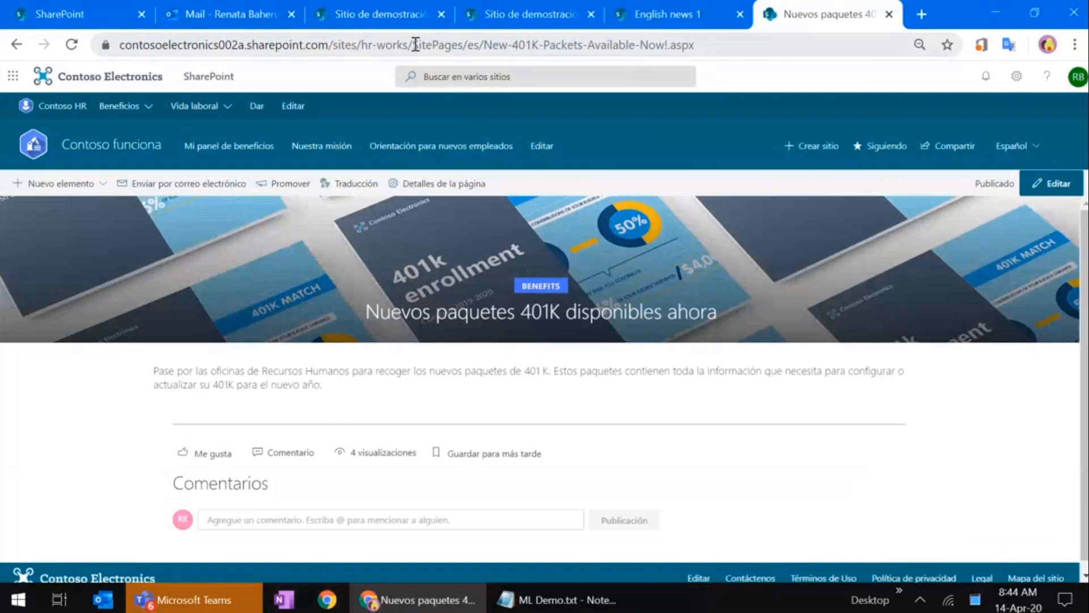
left_click_drag(415, 45, 13, 44)
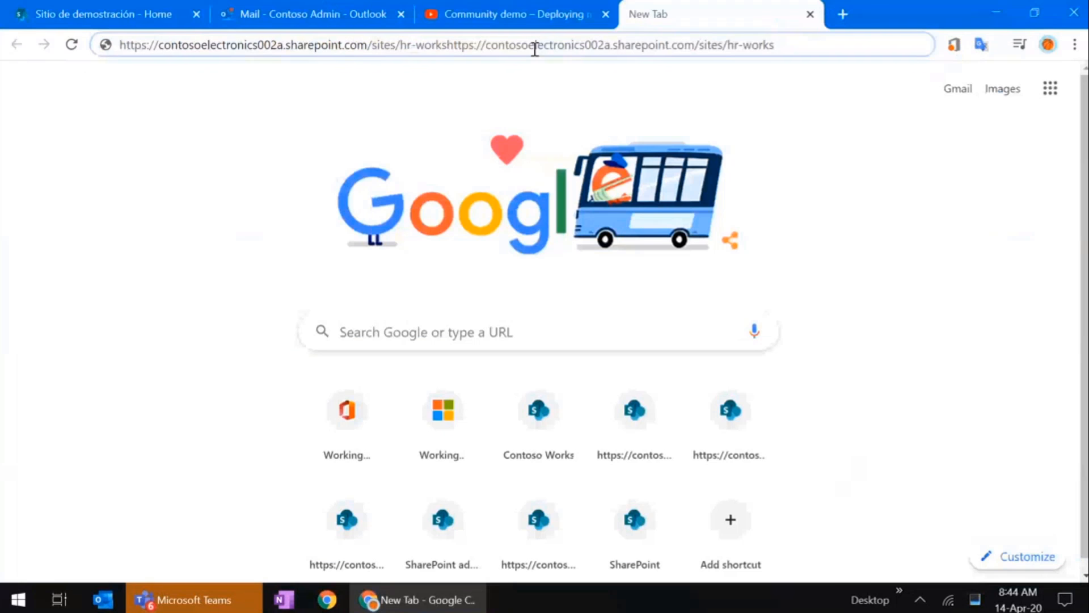
key("Down")
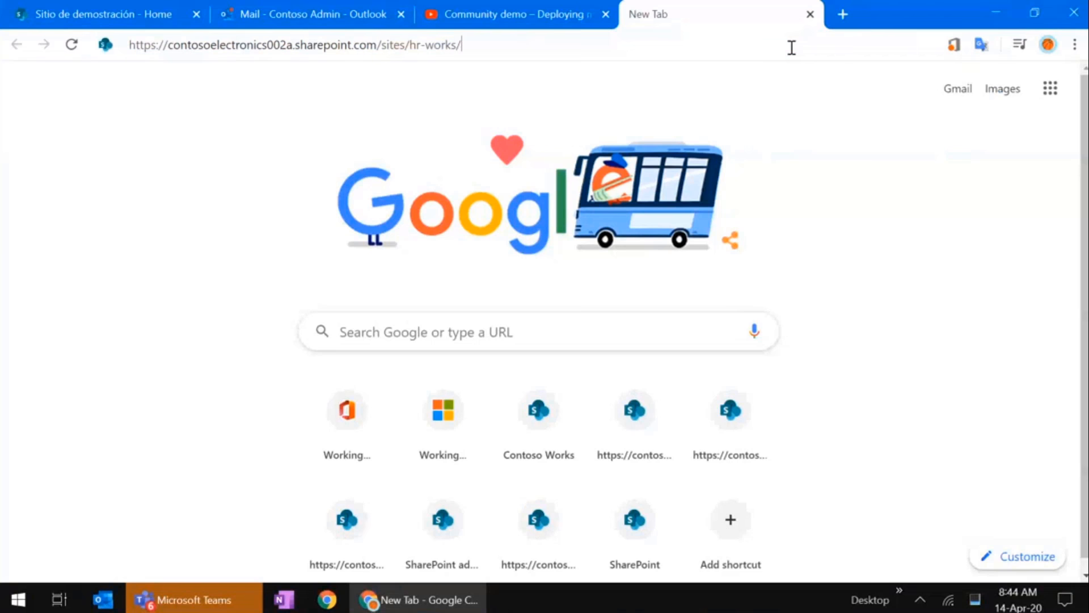
key("Return")
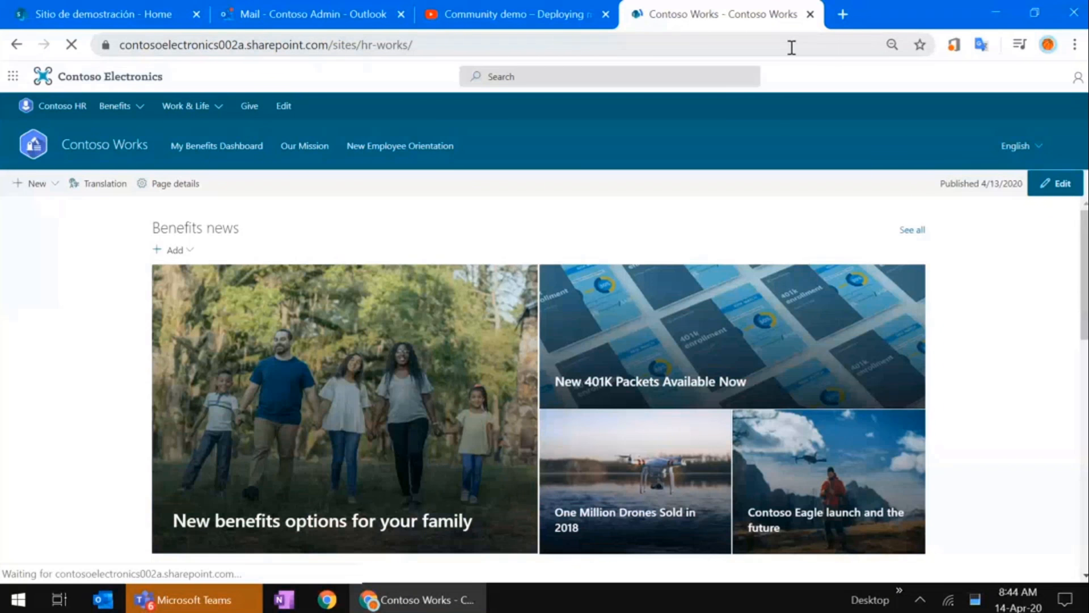
left_click(674, 374)
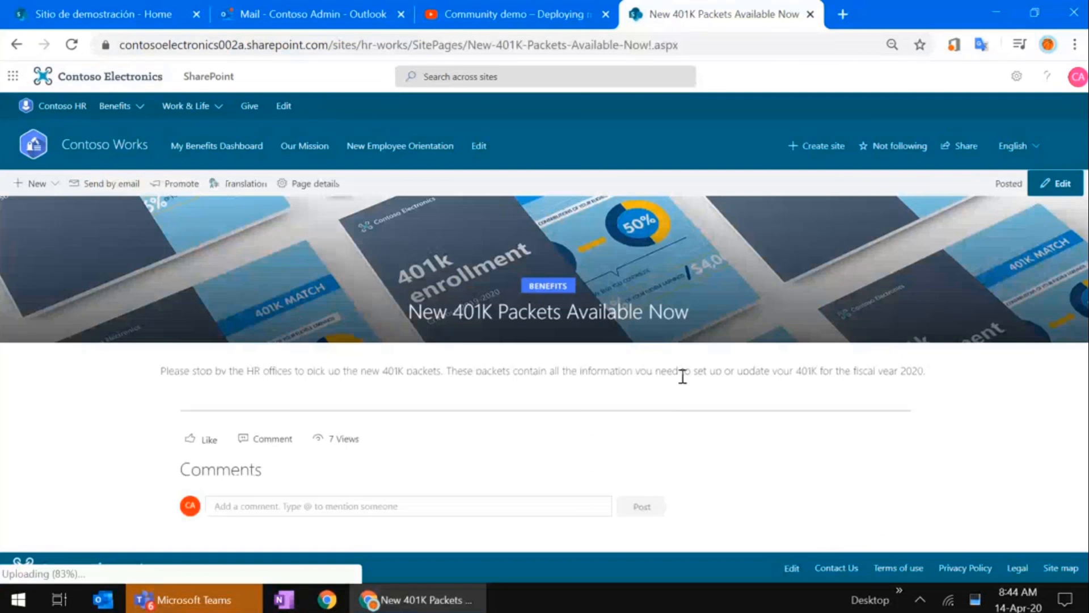
left_click(1051, 193)
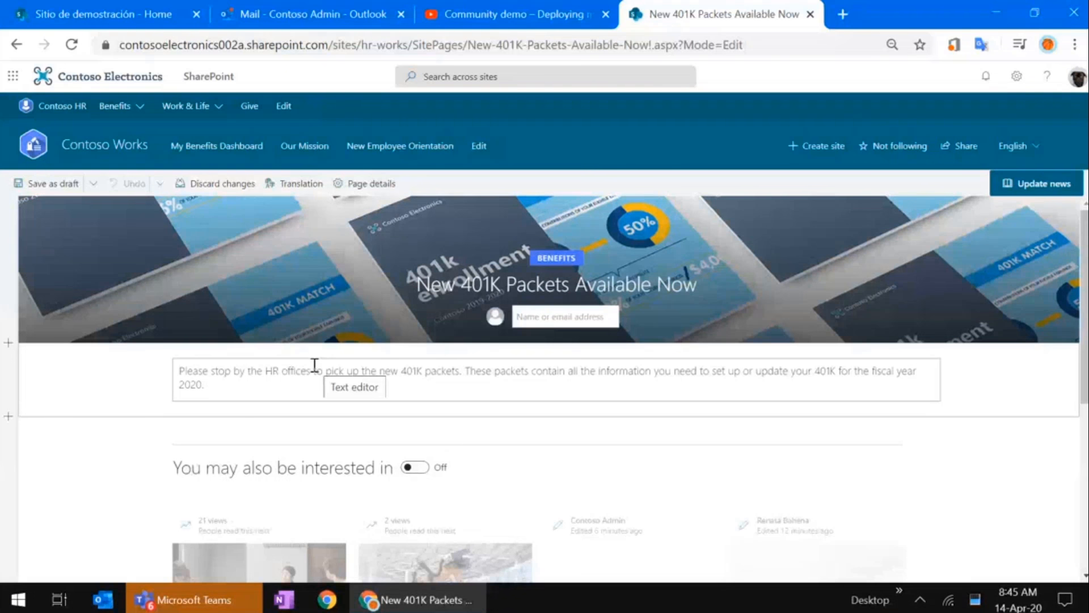
- Insert ", by end of months April 2020," after "HR offices" in the English post's body text
left_click(315, 369)
type(", by")
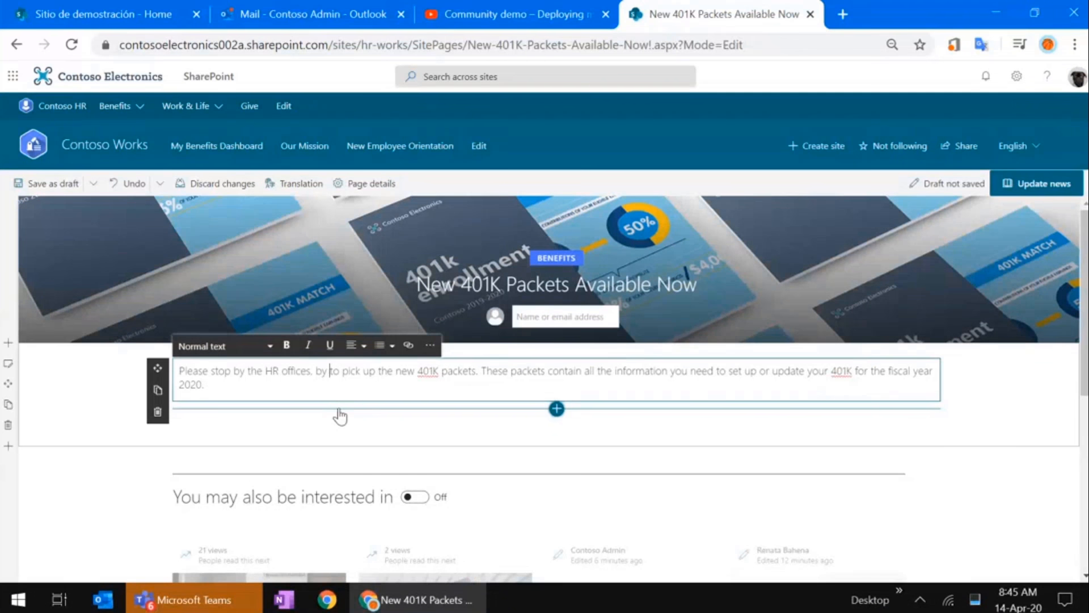
type(" end of month")
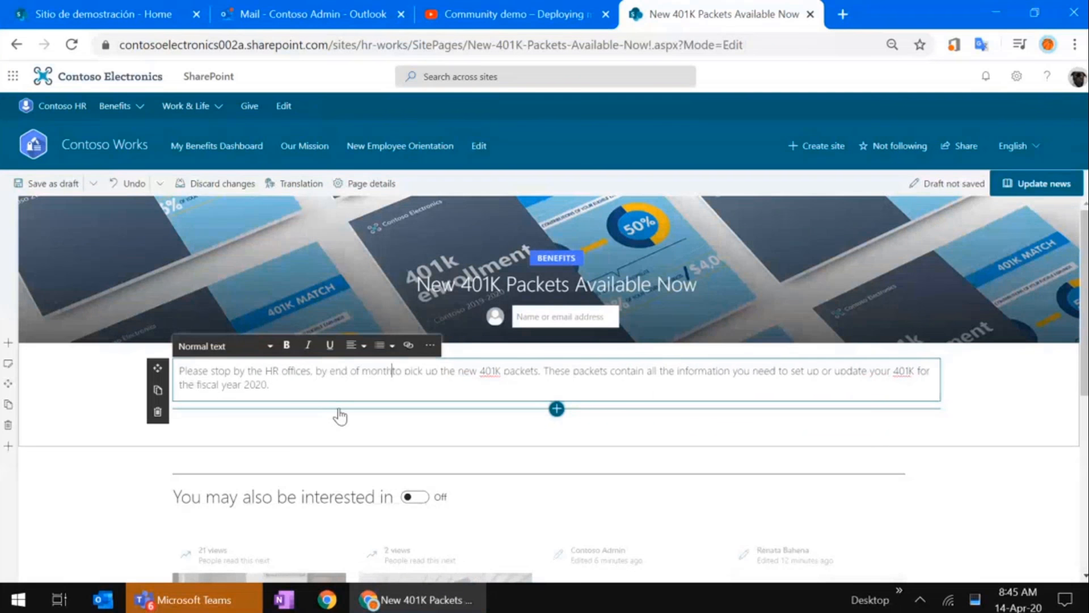
type("s April 2020")
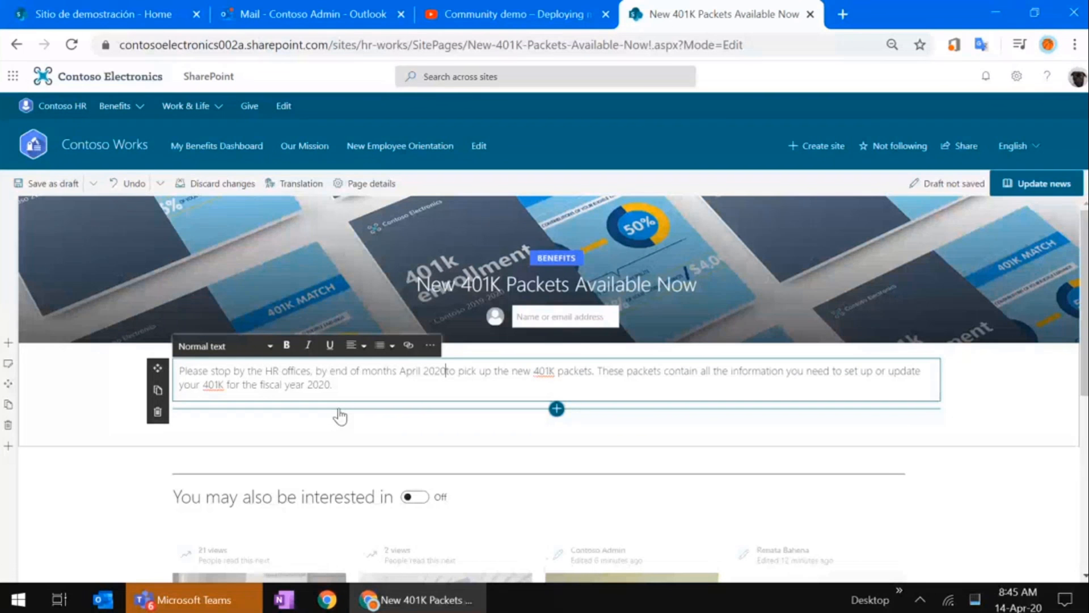
type(",")
- Save the English 401K post as a draft and publish the updated news
left_click(51, 184)
left_click(51, 184)
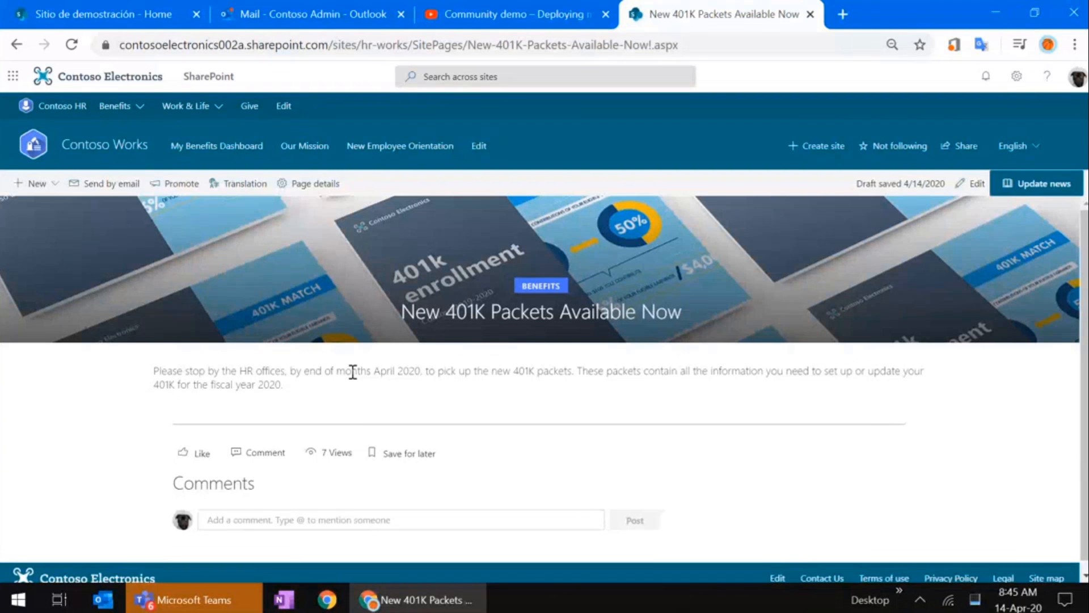
left_click(1042, 195)
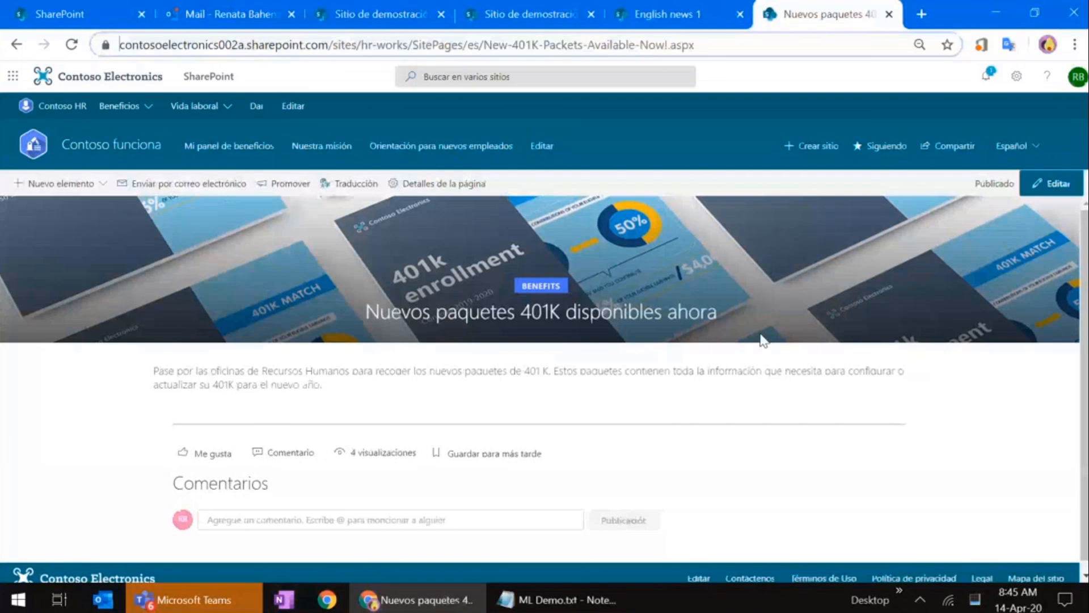
- Switch to the translator's Outlook mailbox and open the modified English page from the "New 401K Packets Available Now" update notification
left_click(231, 14)
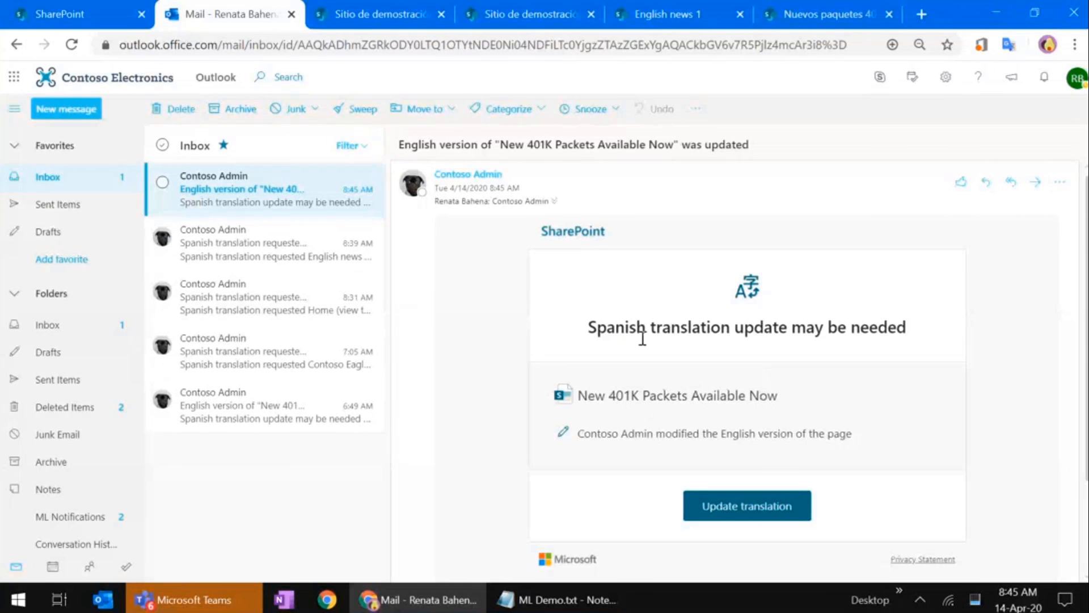
left_click(644, 398)
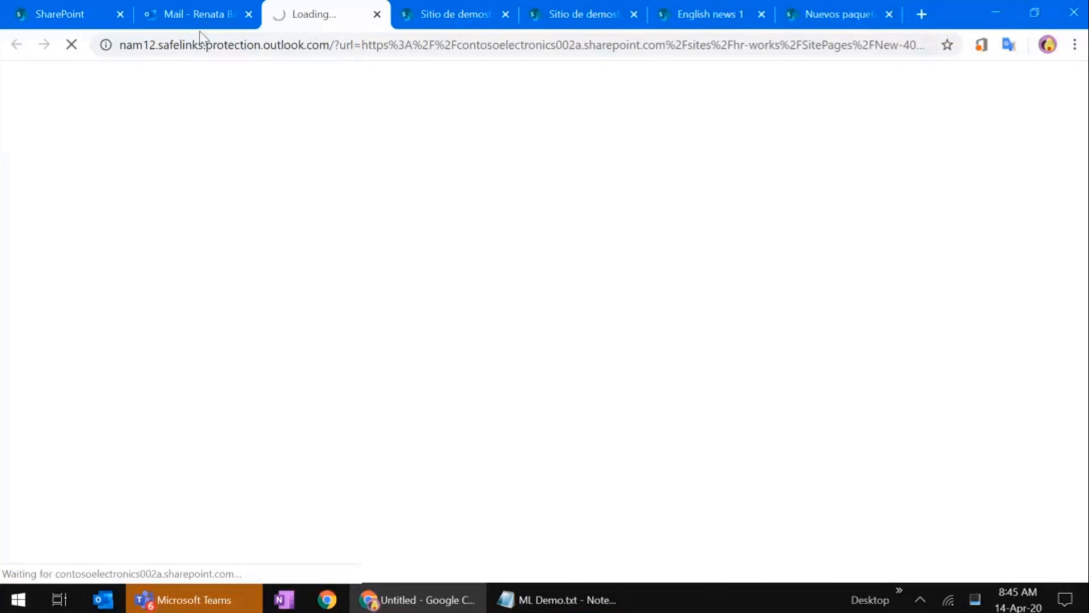
left_click(198, 15)
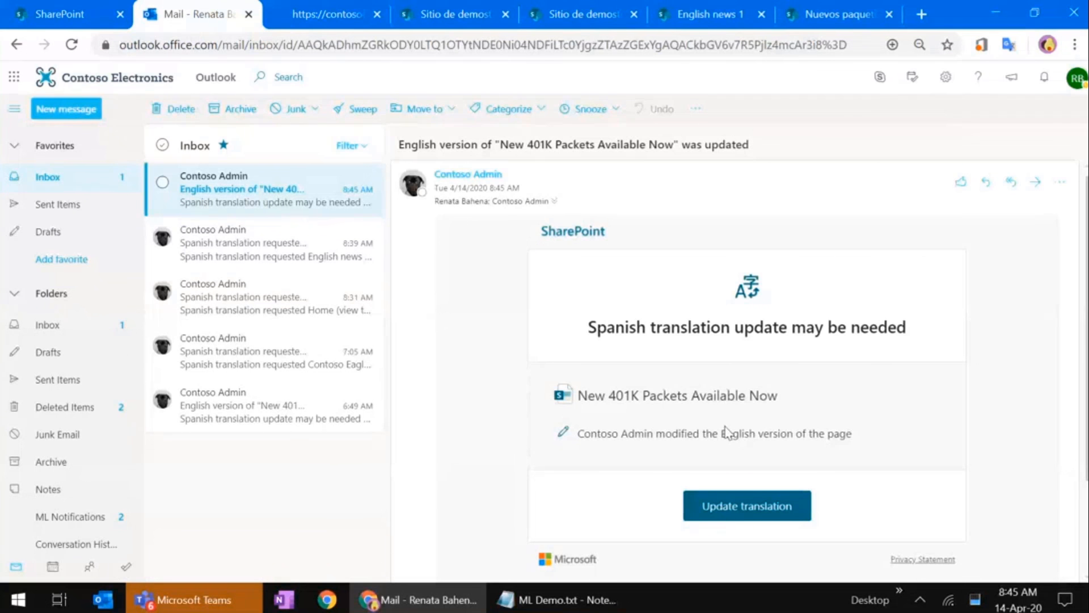
left_click(320, 23)
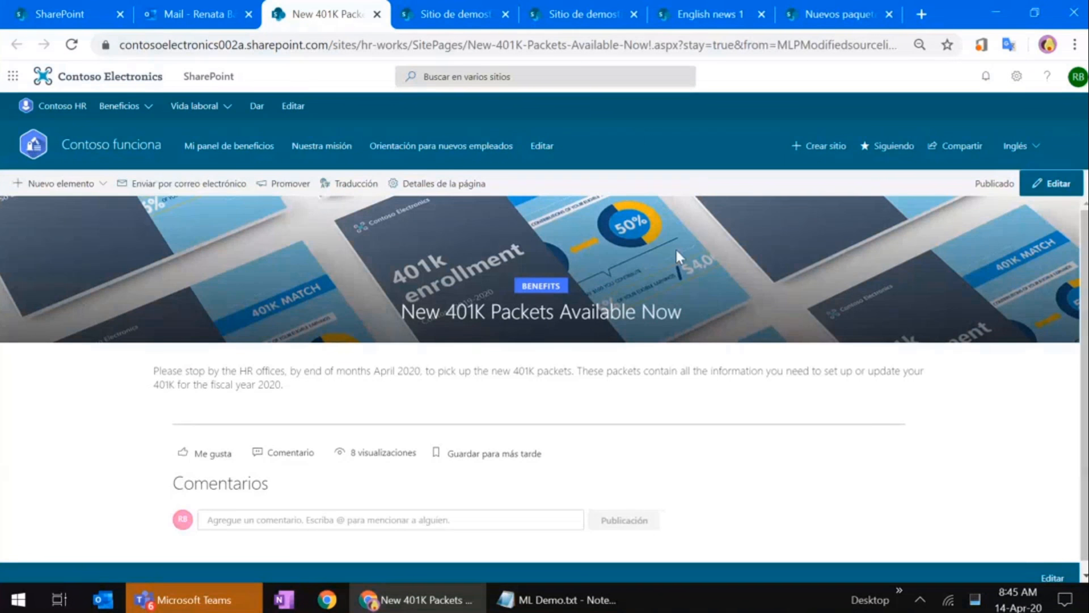
- Open the English page's version history from its details and highlight the changes on the page
left_click(436, 183)
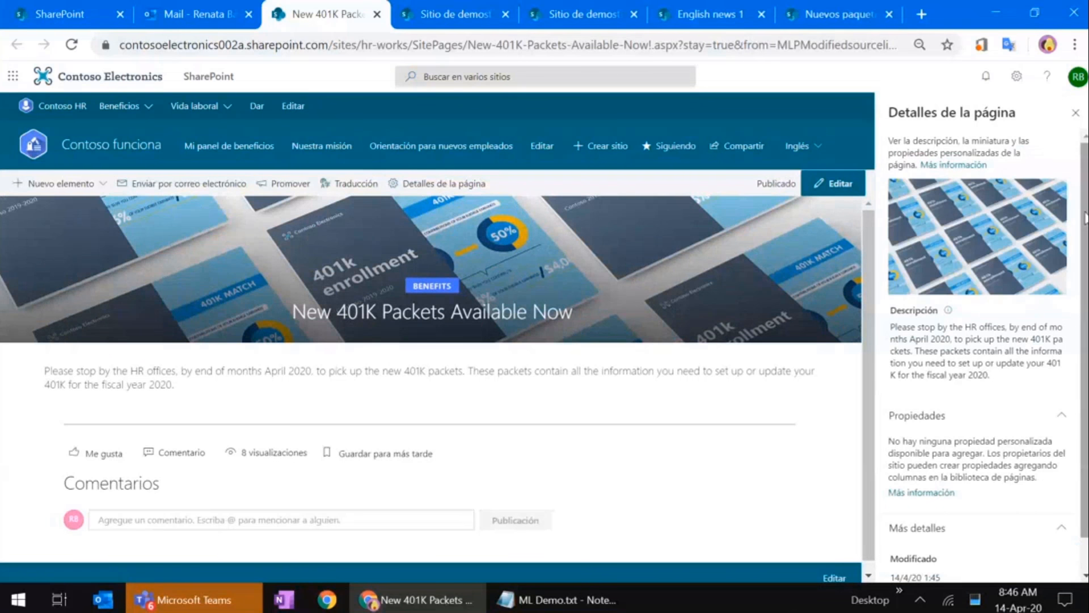
scroll(1085, 218, "down", 1)
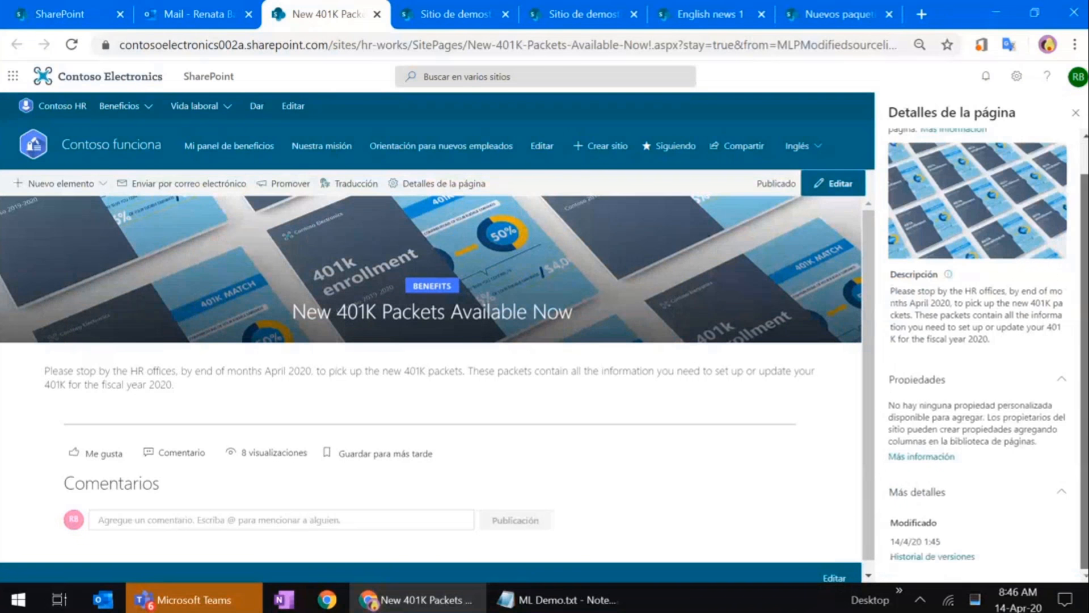
left_click(952, 557)
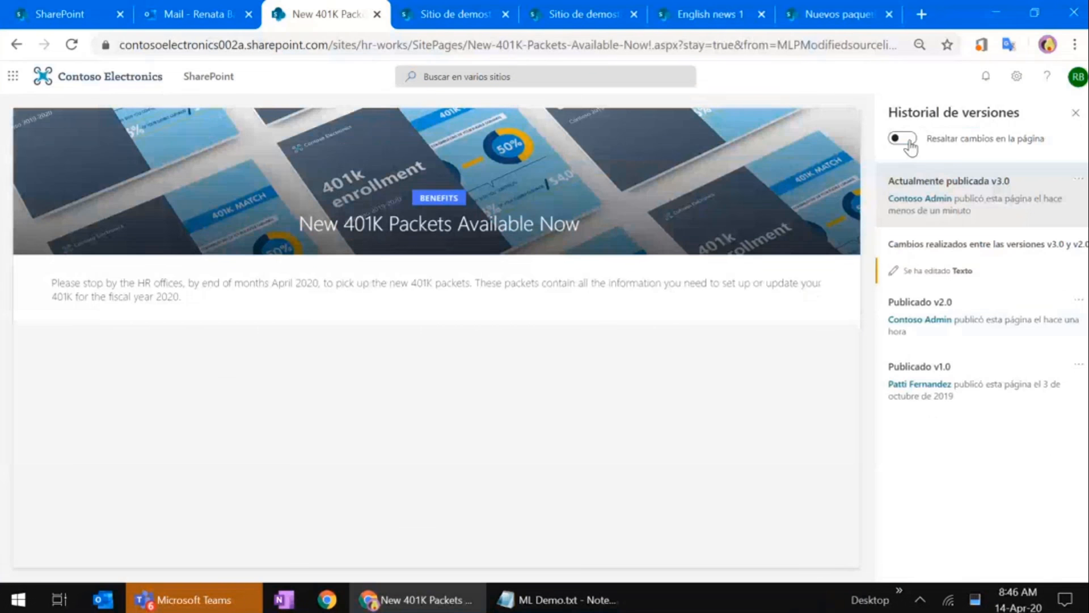
left_click(903, 139)
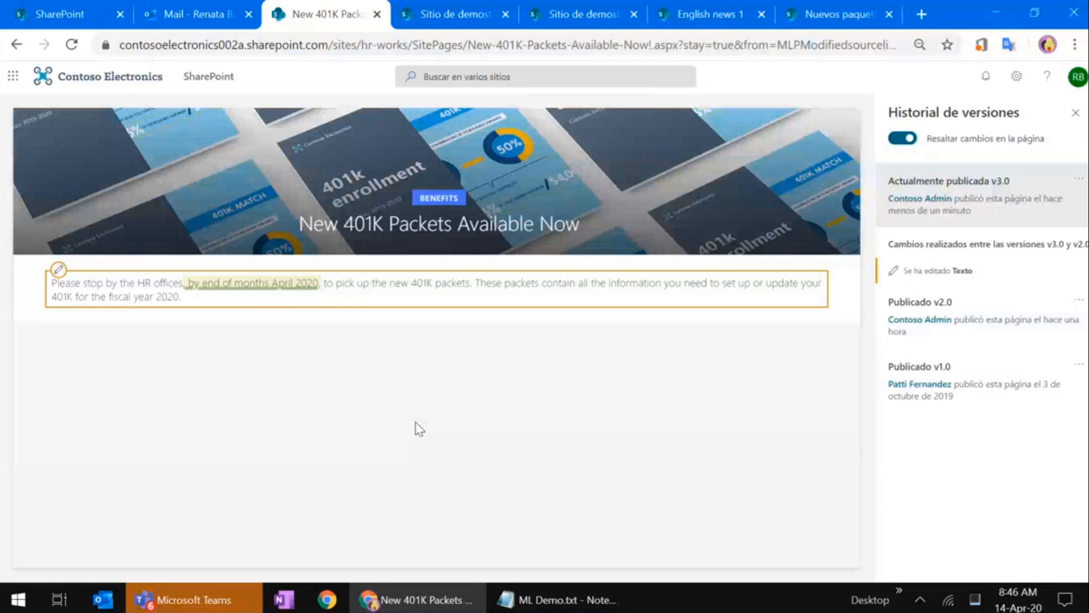
- Return to the notification in Outlook, follow its translation update link and open the Spanish 401K post for editing
left_click(203, 22)
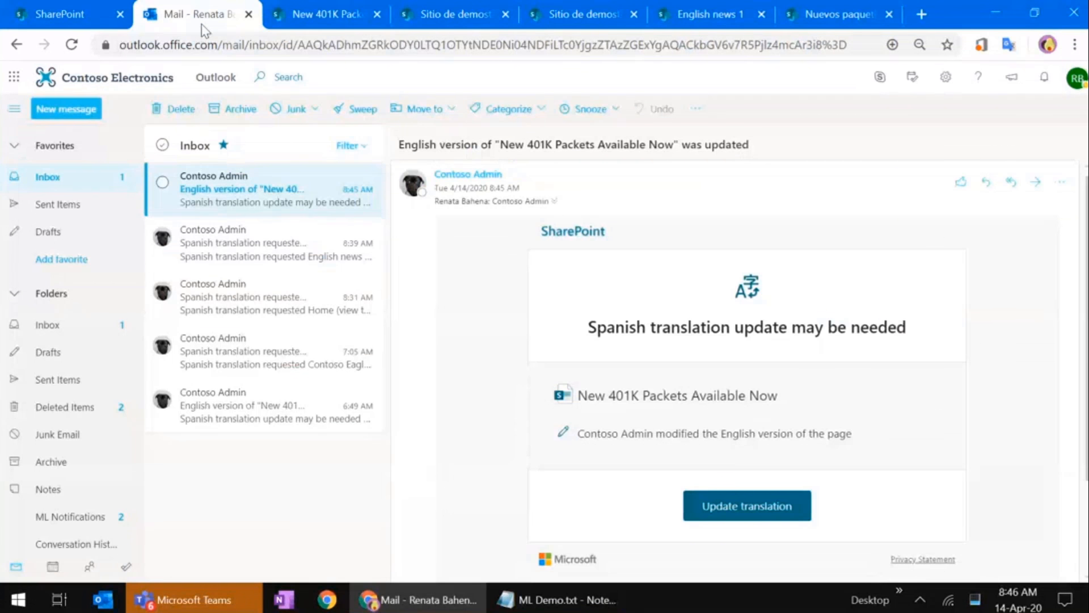
left_click(753, 509)
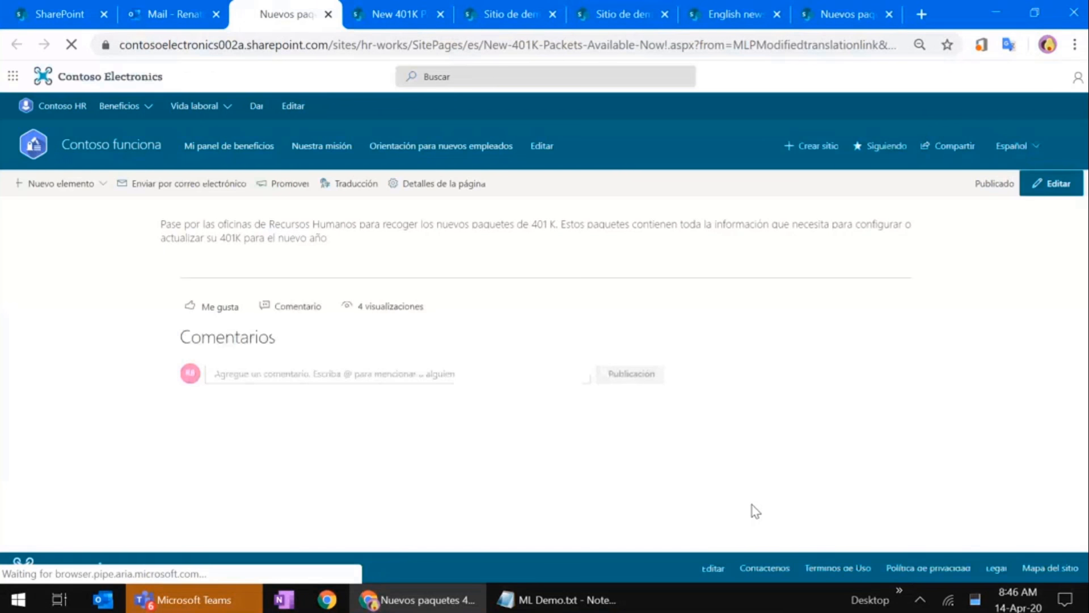
left_click(1051, 184)
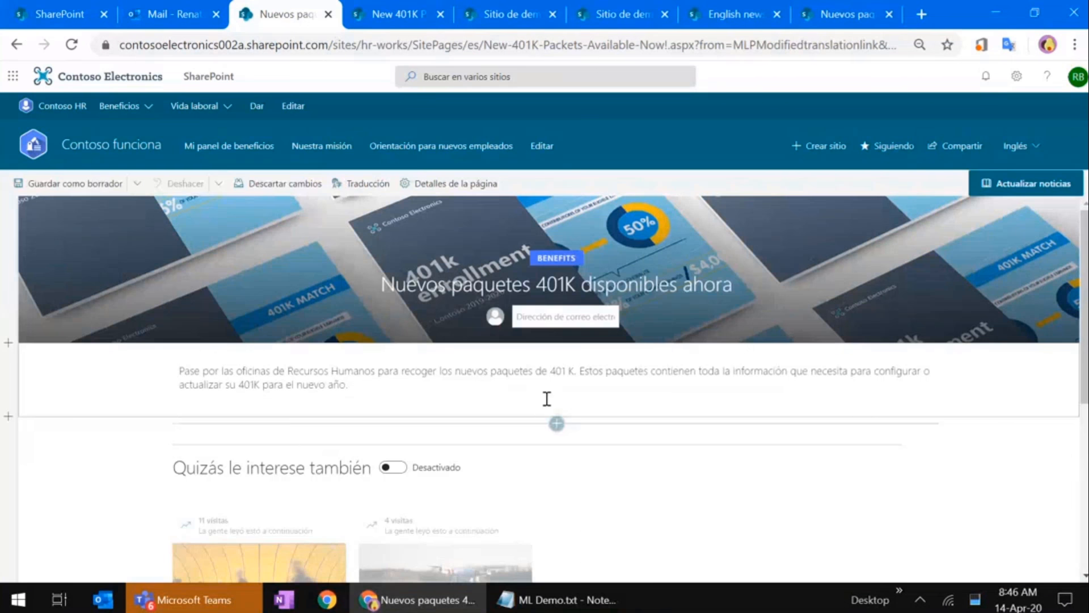
- Append "<UPDATED FOR DATE>" to the Spanish post's body text and publish the updated news
left_click(513, 389)
type("<UPDATED FOR DATE>")
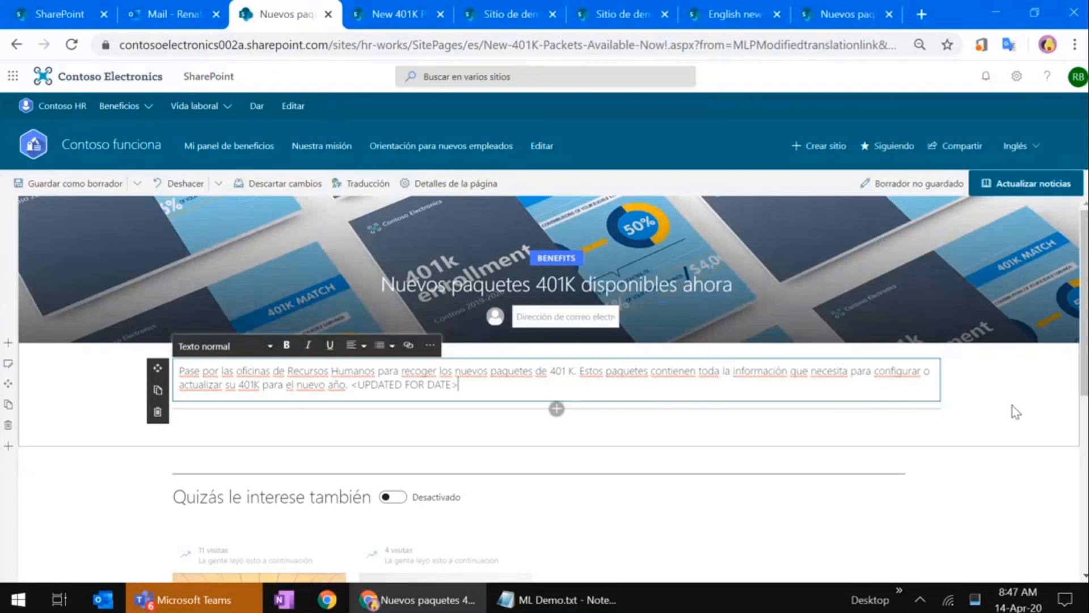
left_click(1027, 185)
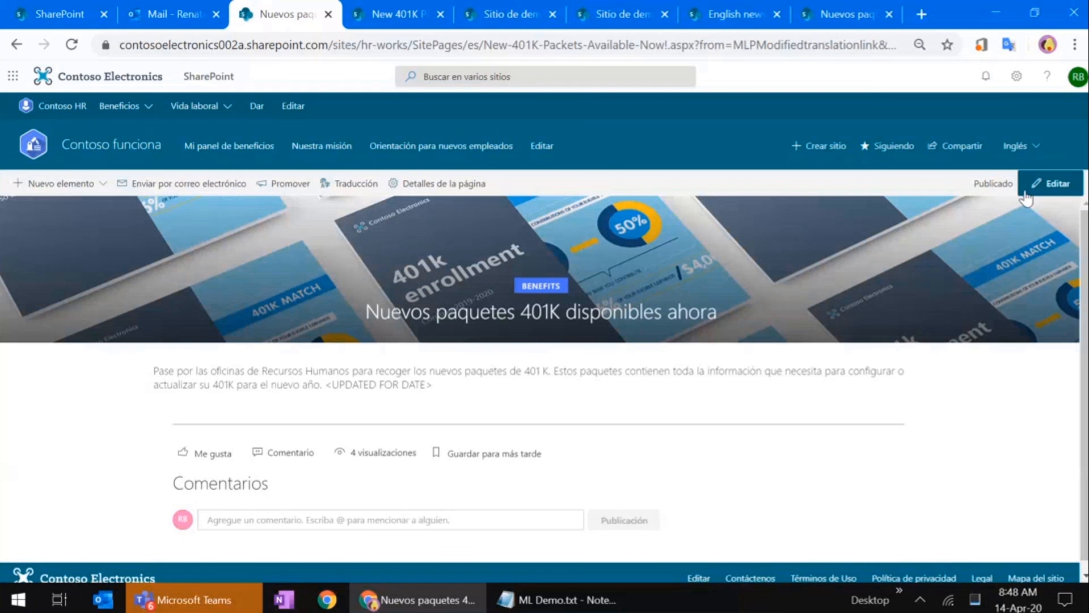
- Return to the Spanish home page of the HR site and open the news post "4 reasons why branding is important"
left_click(131, 147)
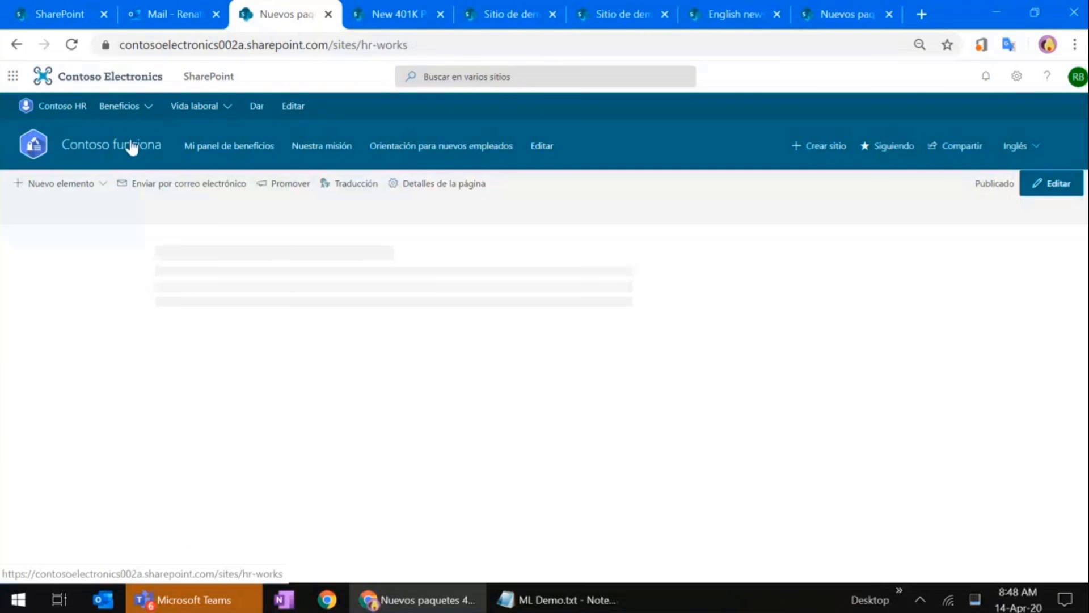
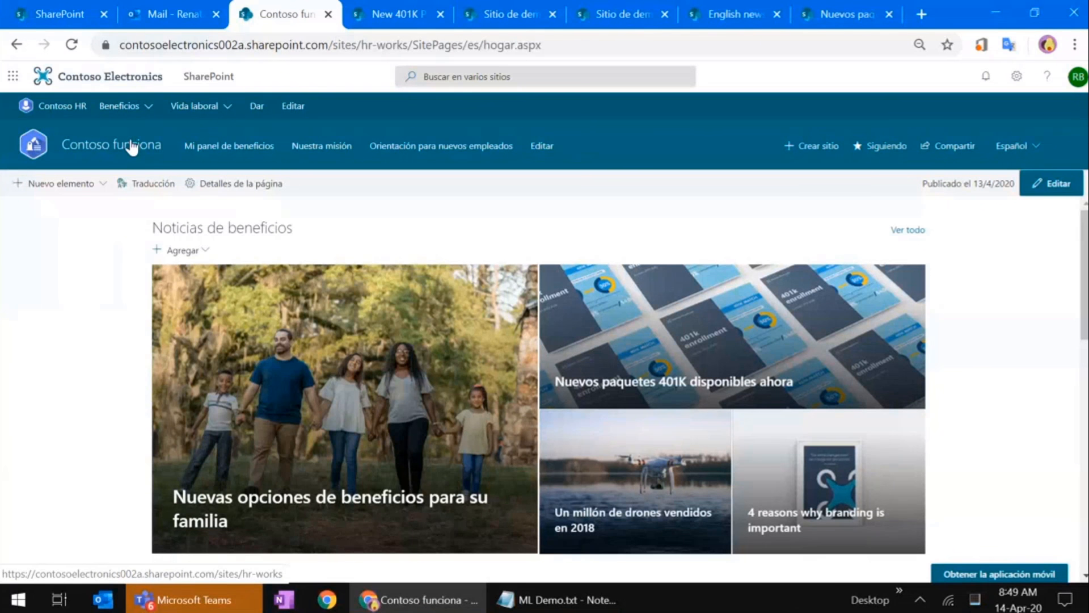
left_click(821, 513)
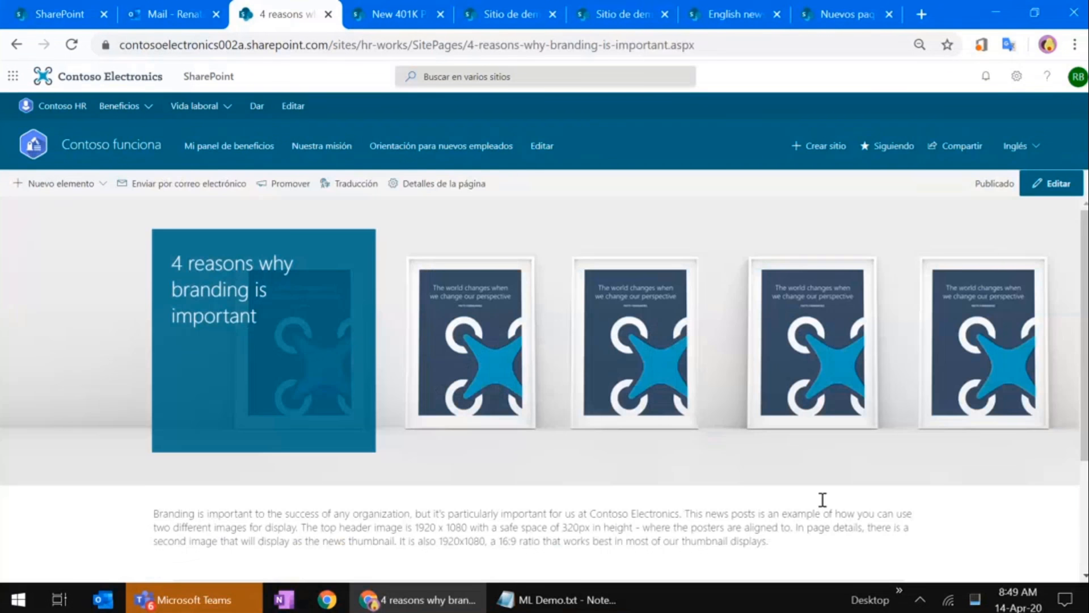
- Check the available languages of the branding post and of the English site's "Contoso Eagle launch and the future" post
left_click(1026, 149)
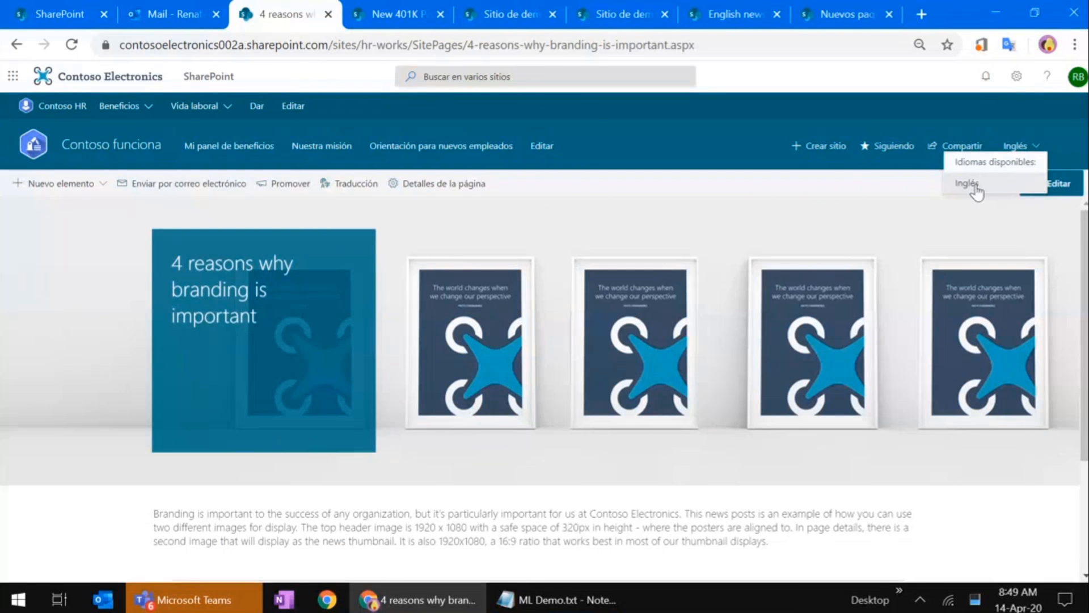
left_click(979, 188)
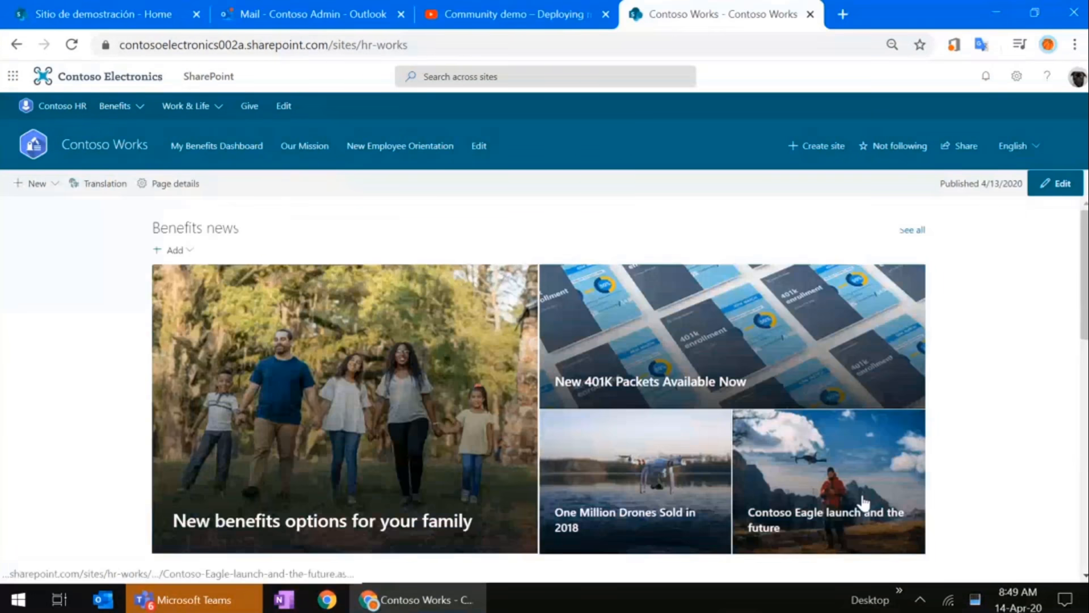
left_click(863, 501)
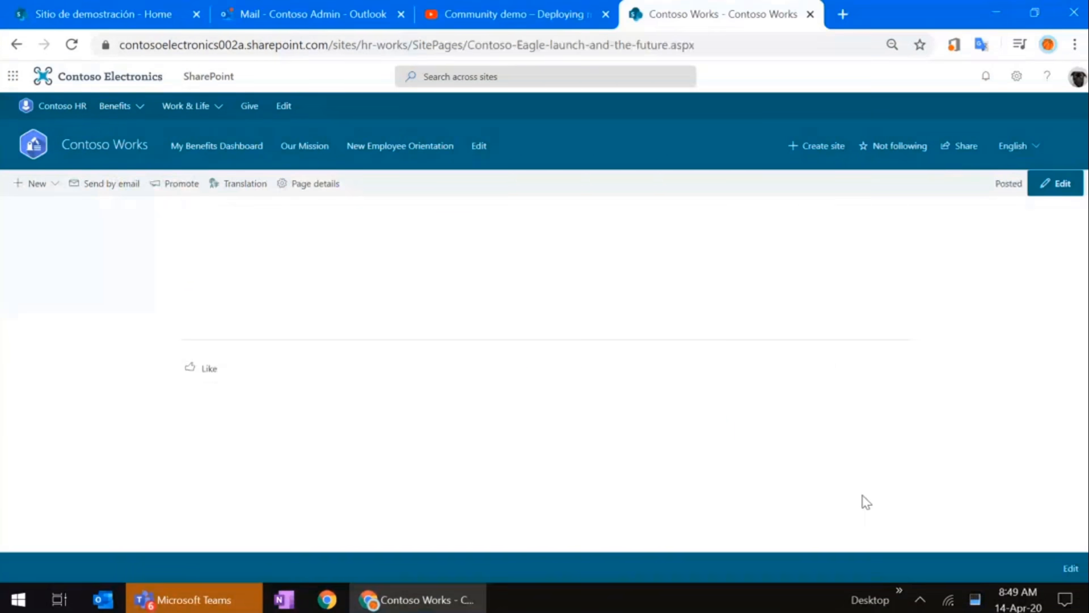
left_click(1018, 148)
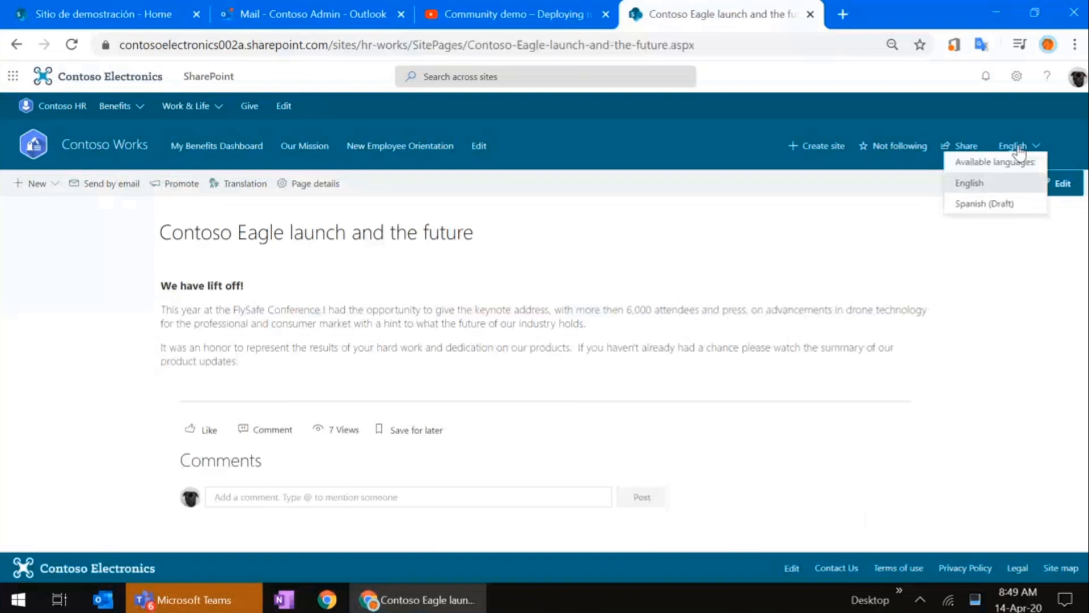
- Copy the English Contoso Eagle post's address and load the post in the Spanish user's browser window
left_click(638, 50)
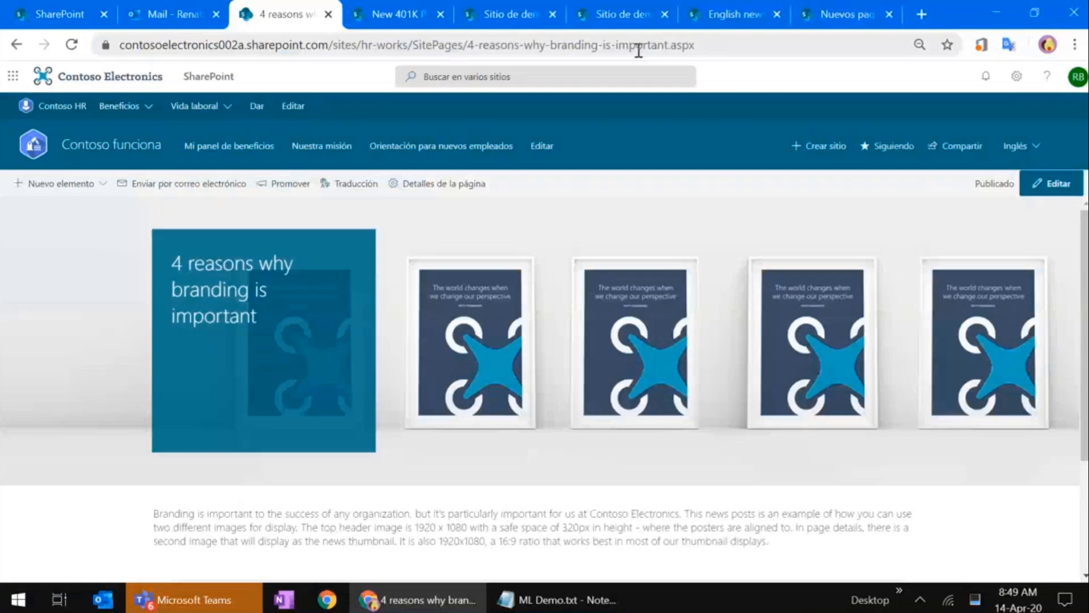
left_click(637, 46)
type("contosoelectronics002a.sharepoint.com/sites/hr-works/SitePages/es/Contoso-Eagle-launch-and-the-future.aspx")
key("Return")
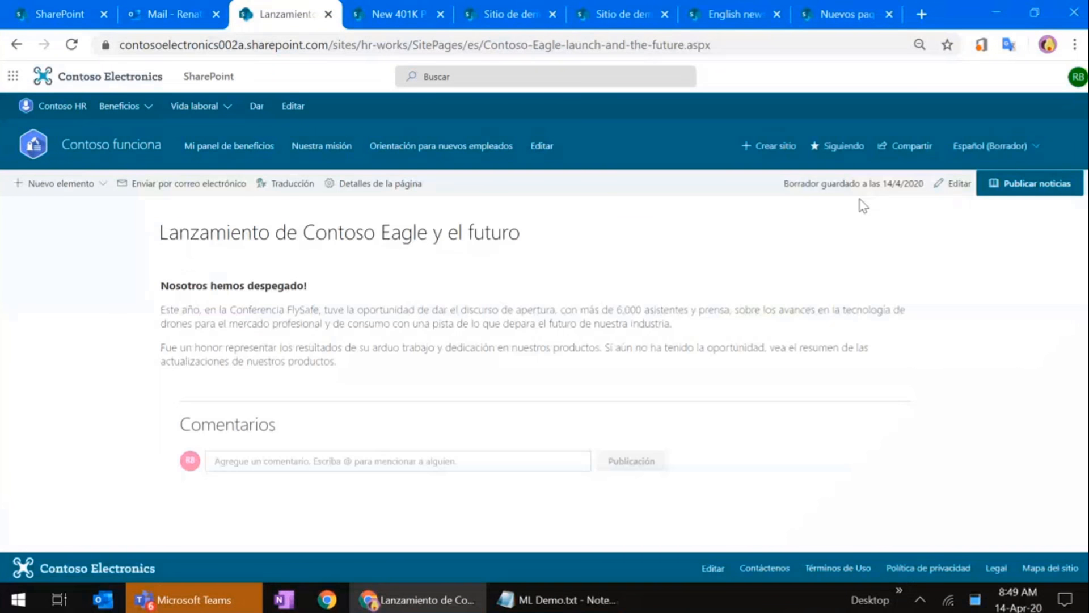
- Check the language options of the Spanish draft "Lanzamiento de Contoso Eagle y el futuro" and publish the news
left_click(996, 153)
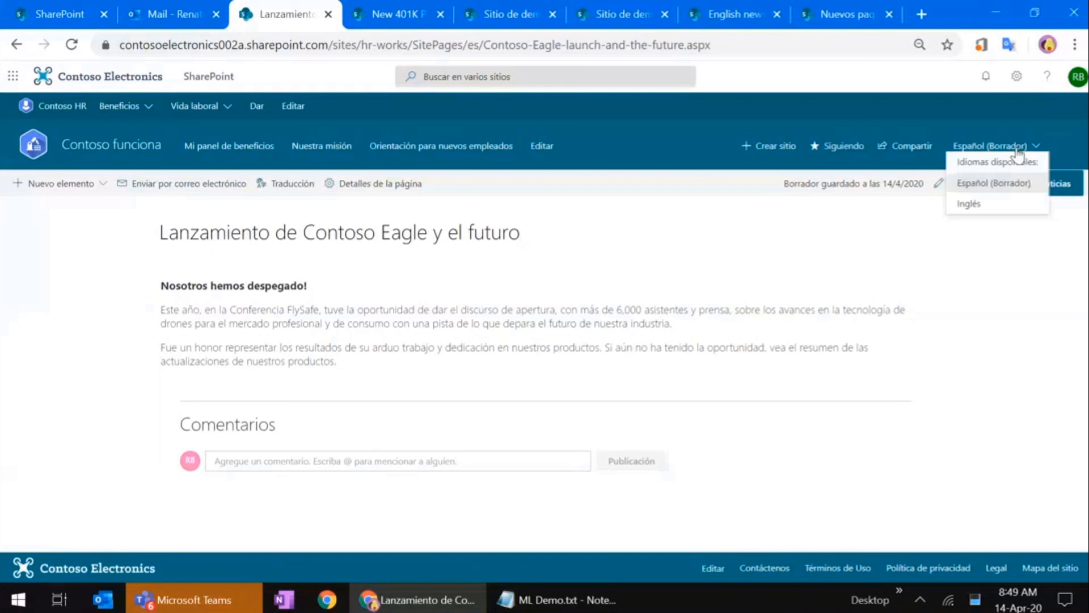
left_click(733, 323)
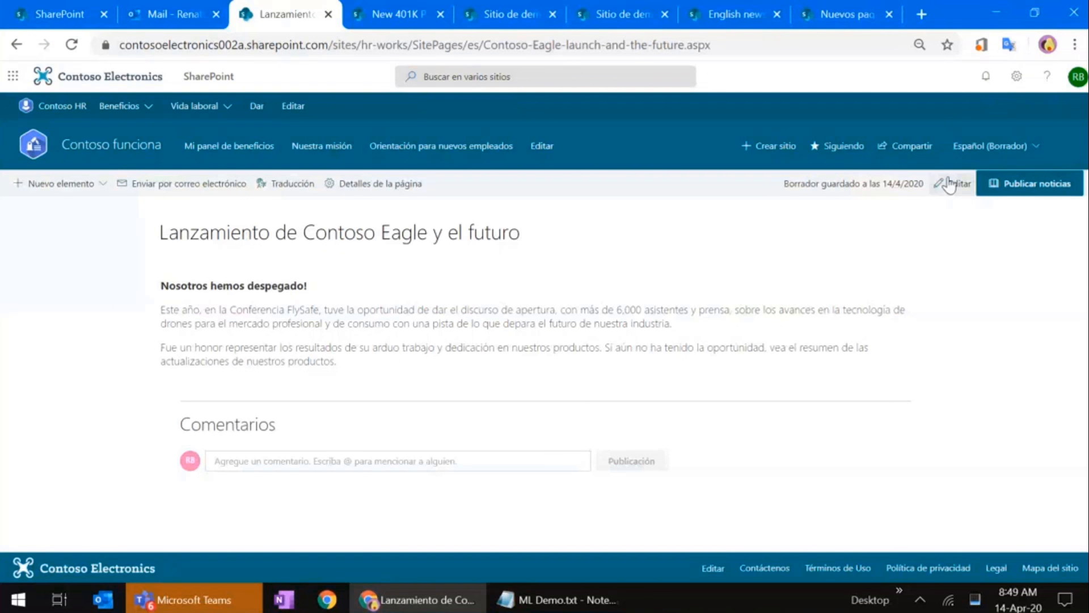
left_click(1034, 196)
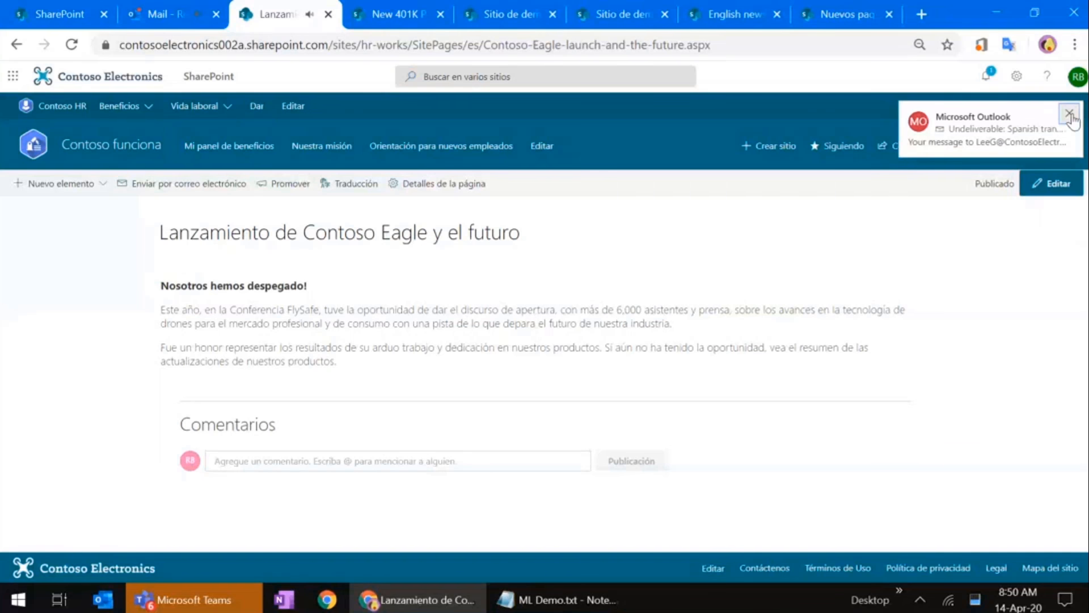
- Dismiss the mail notification and check the Spanish user's mailbox in Outlook
left_click(1070, 114)
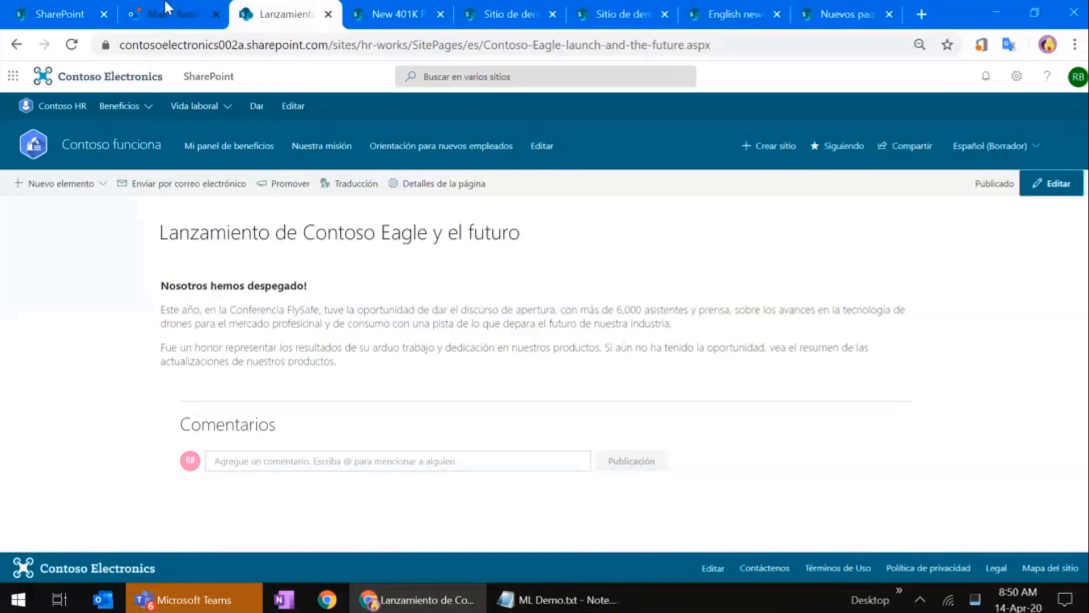
left_click(149, 23)
left_click(262, 193)
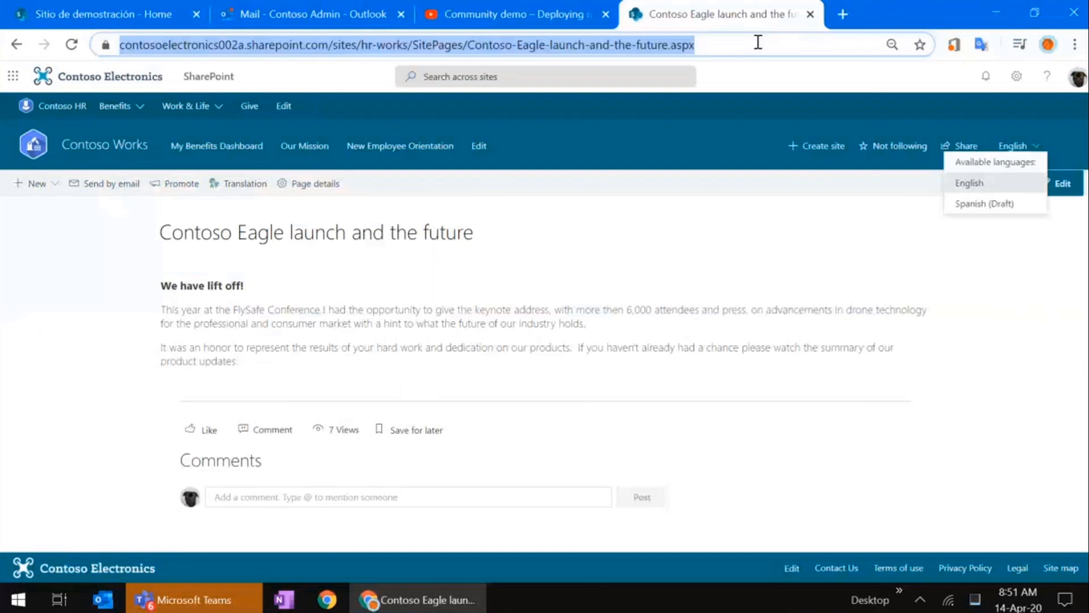
- Return to the English Contoso Works home page, view the Contoso Eagle post and go back to the home page
left_click_drag(735, 44, 78, 146)
left_click(80, 153)
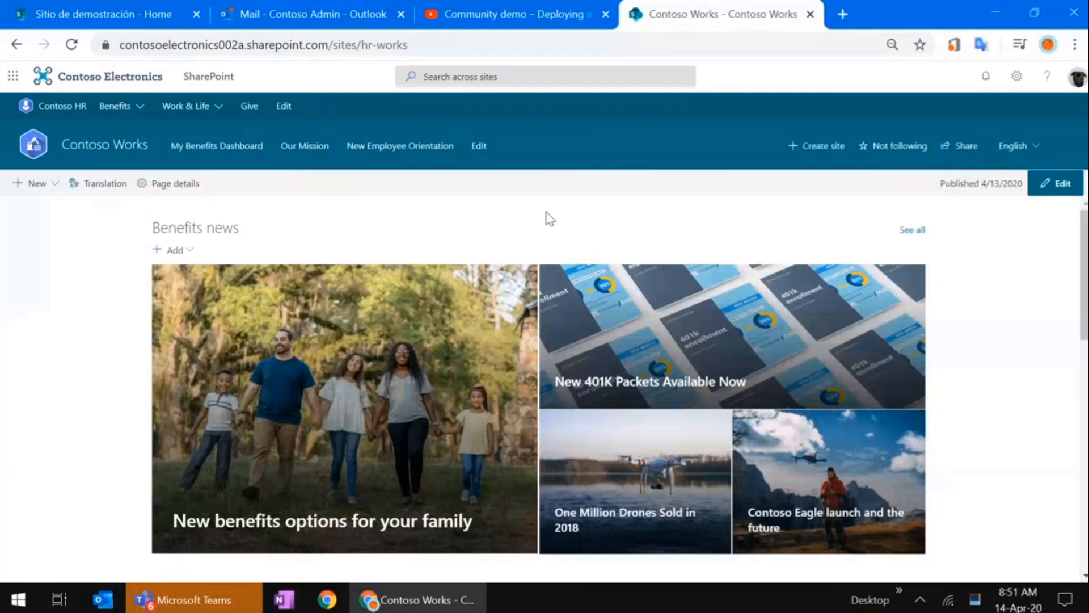
left_click(889, 422)
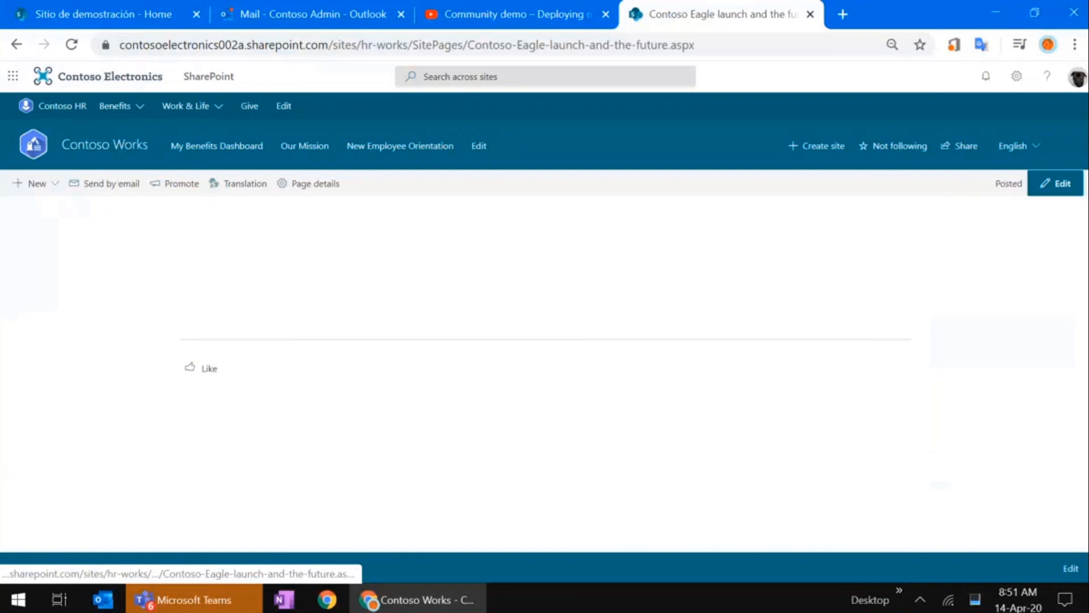
left_click(90, 155)
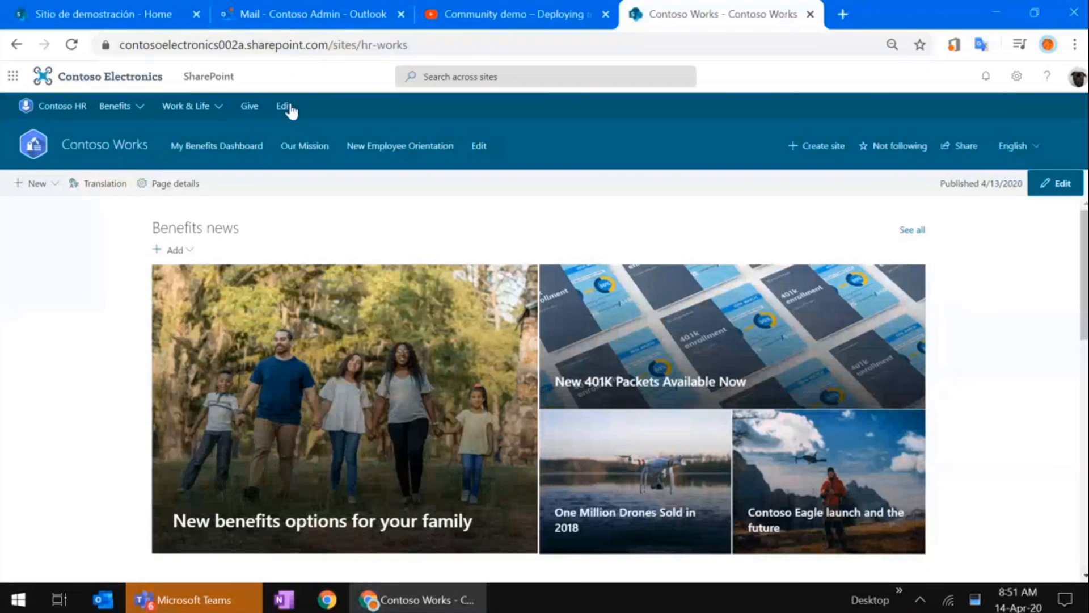
- Open the English hub navigation for editing, review its links to the end and close it without saving
left_click(288, 108)
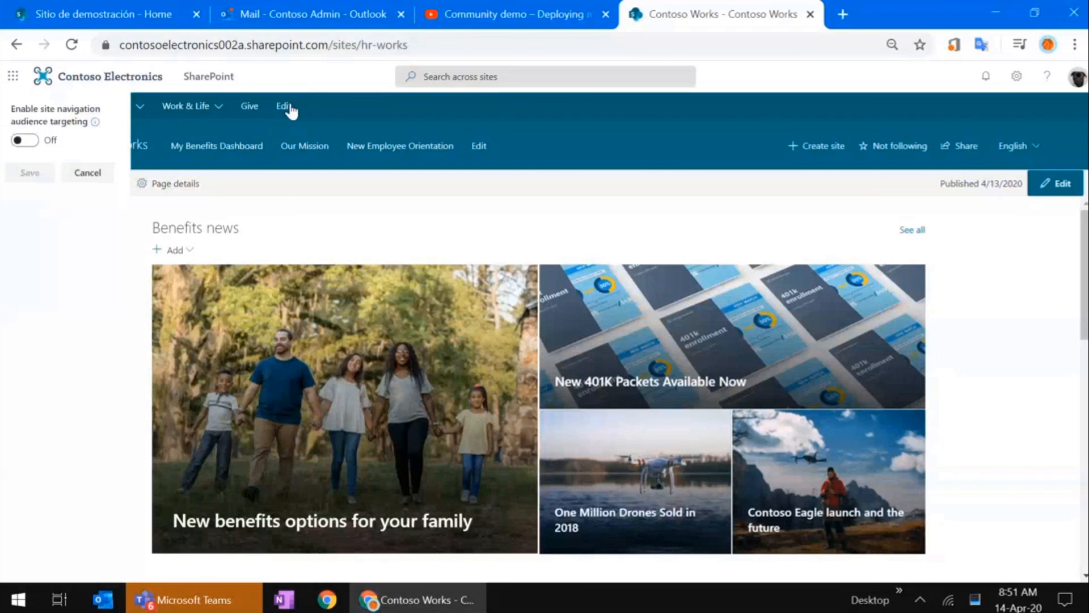
left_click_drag(120, 214, 139, 566)
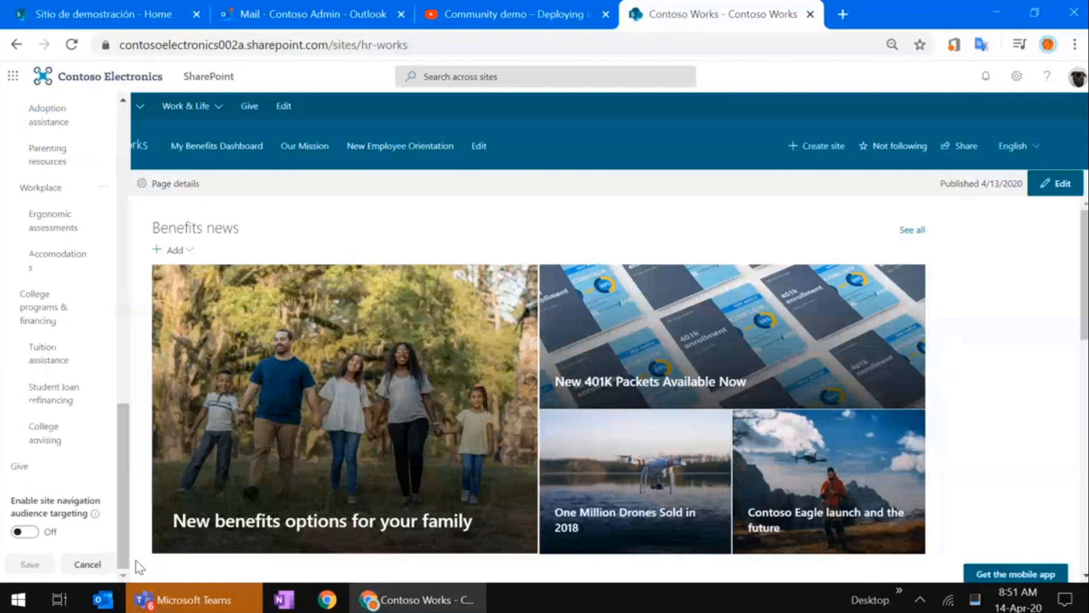
left_click(86, 564)
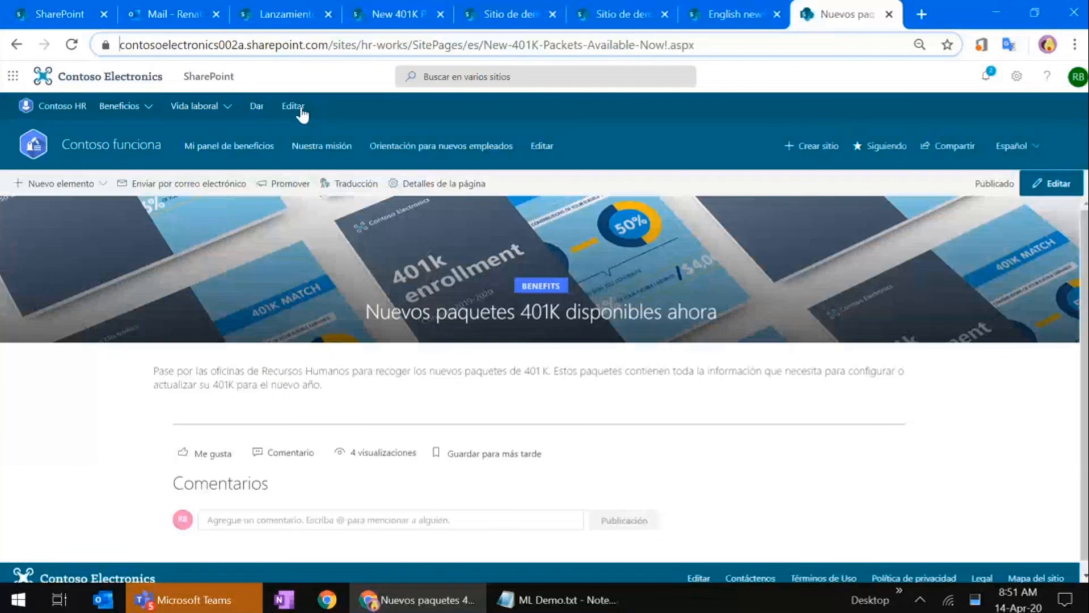
- Open the Spanish hub navigation for editing, review its translated links and close it without saving
left_click(300, 109)
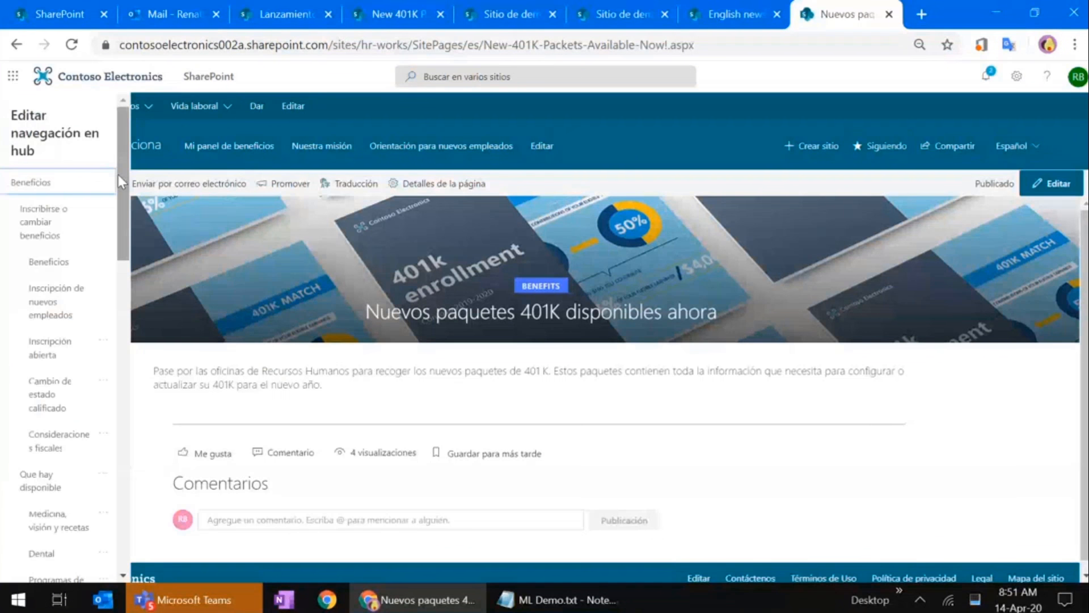
left_click_drag(129, 184, 88, 578)
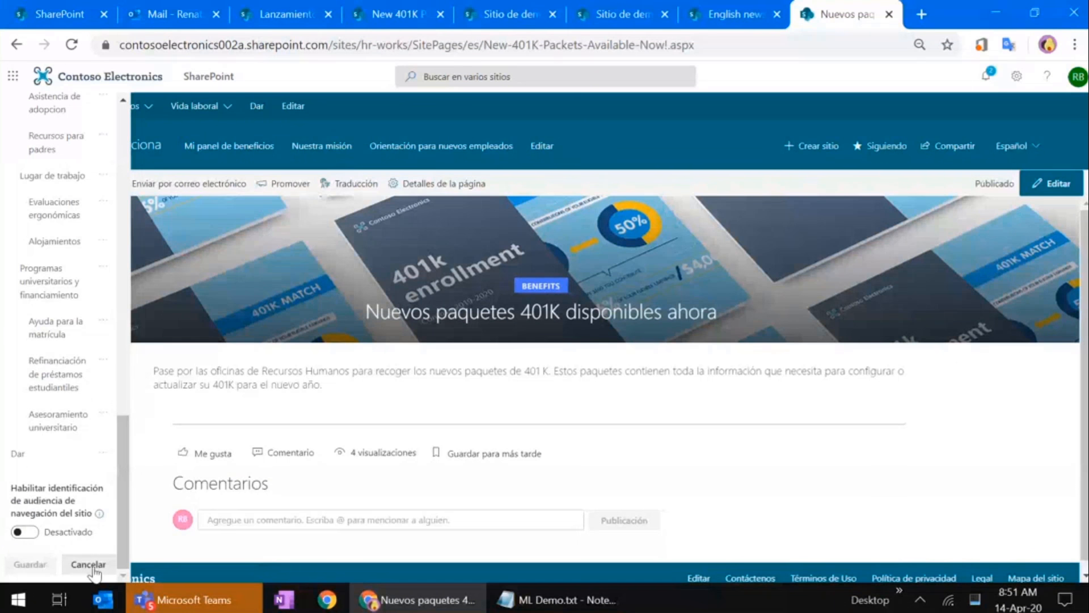
left_click(88, 565)
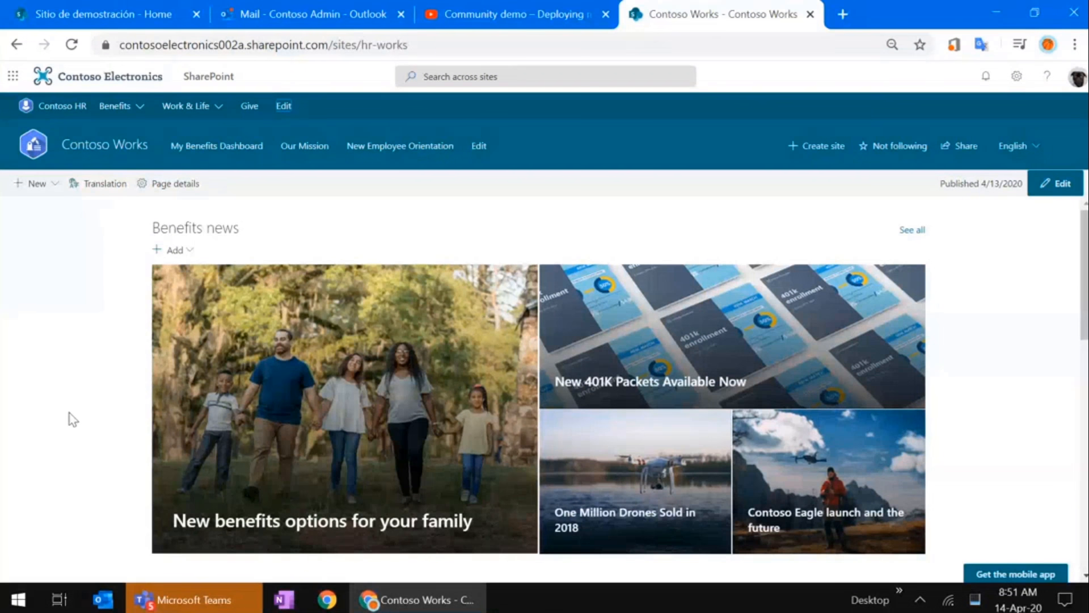
- Review the English home page down to its footer and check which languages the page is available in
scroll(69, 412, "down", 10)
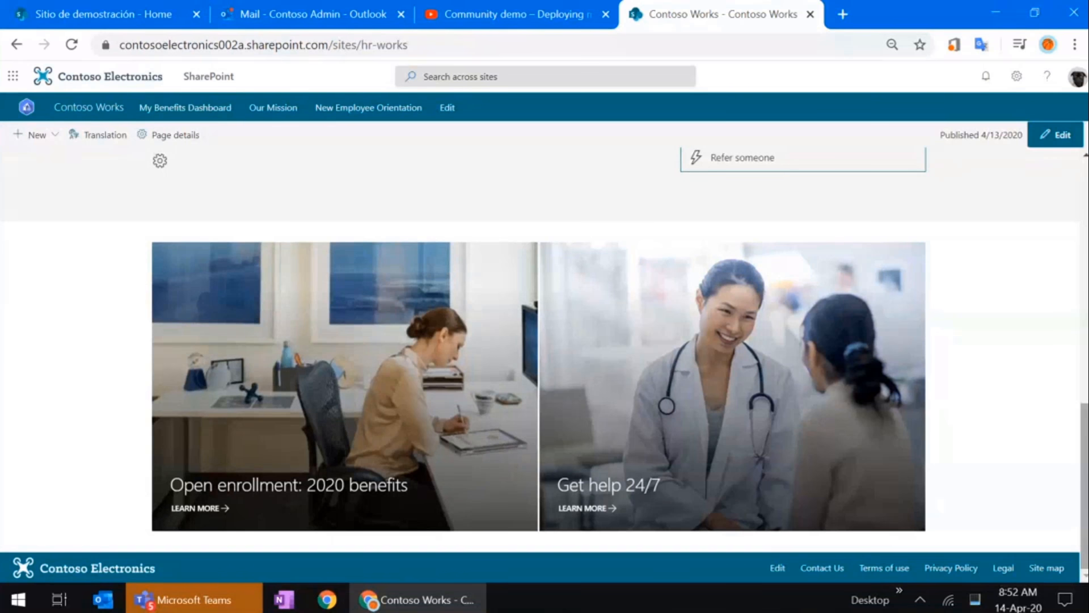
scroll(544, 363, "up", 10)
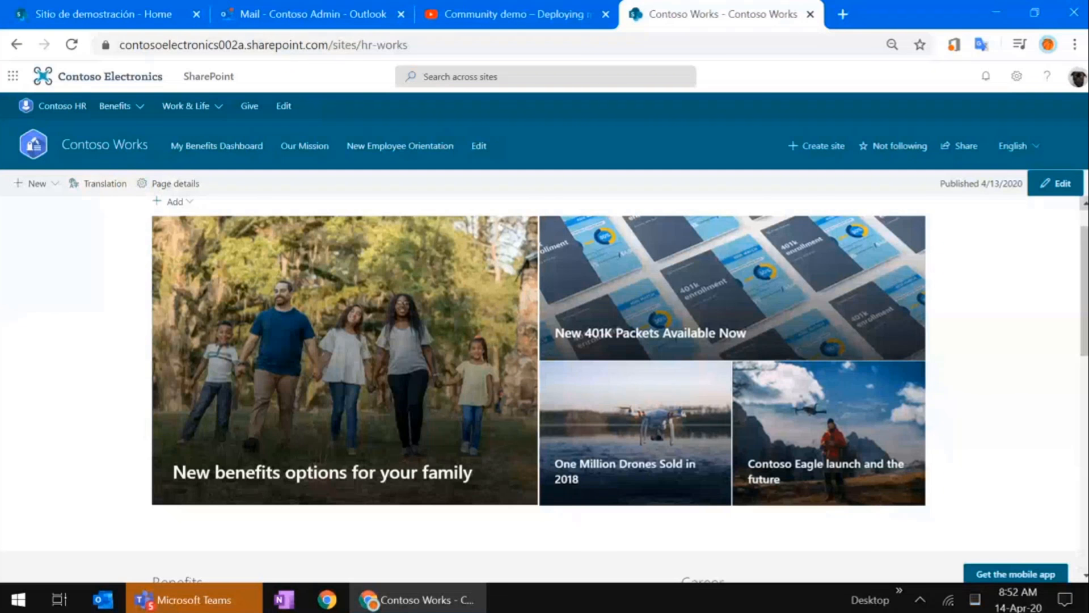
left_click(1025, 149)
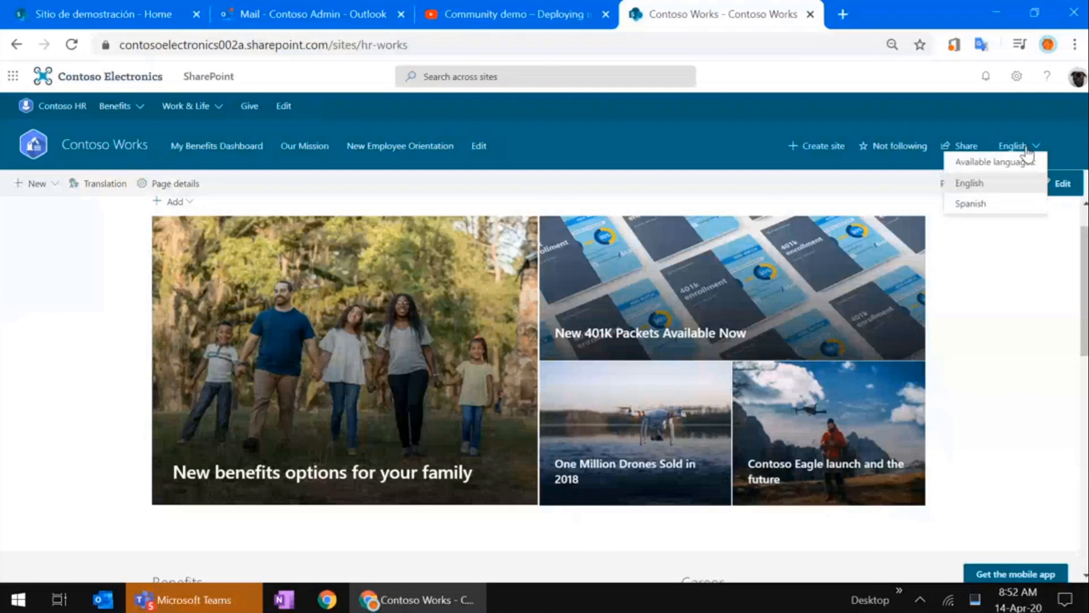
left_click(1002, 327)
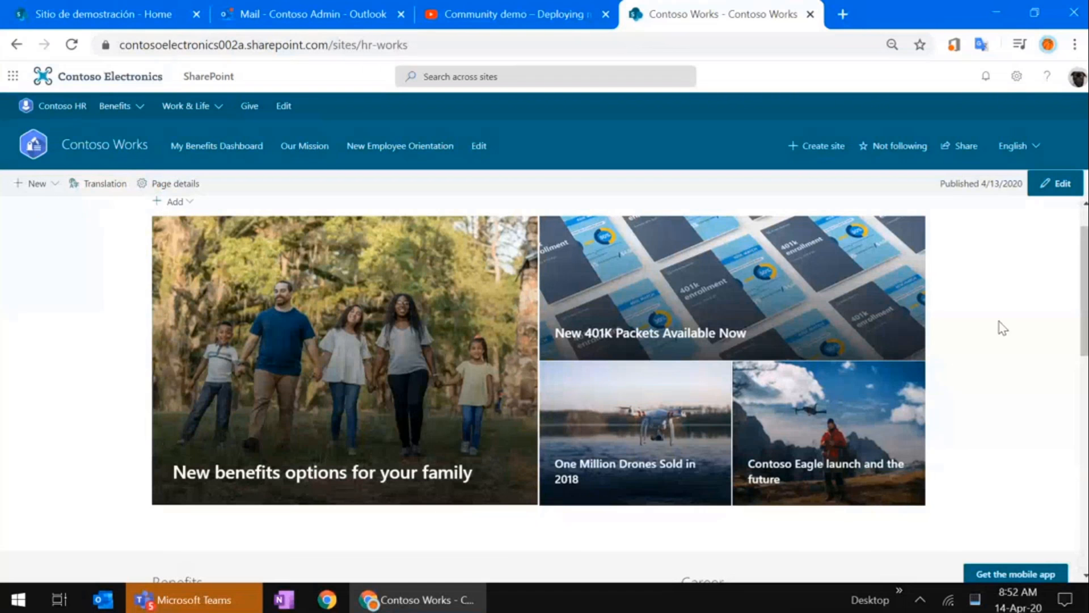
scroll(1003, 328, "down", 5)
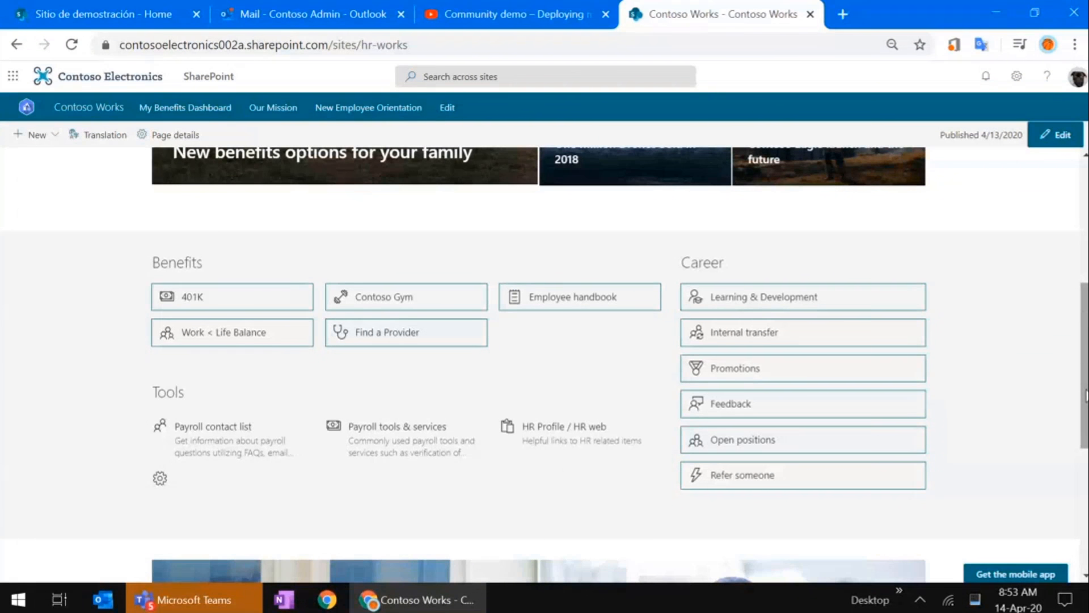
left_click_drag(1086, 396, 1085, 275)
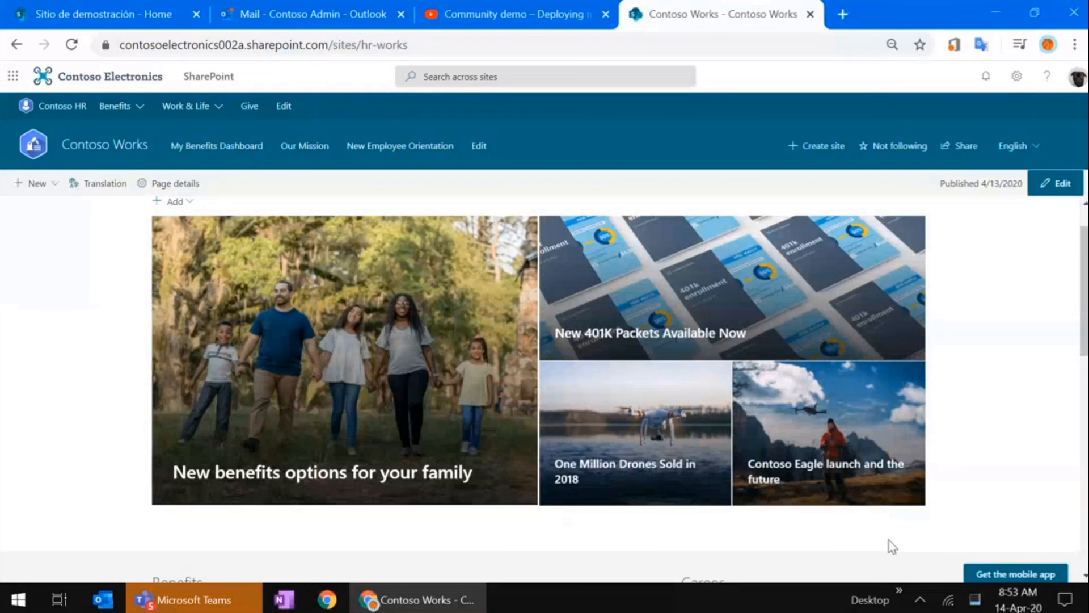
left_click_drag(1085, 291, 1085, 275)
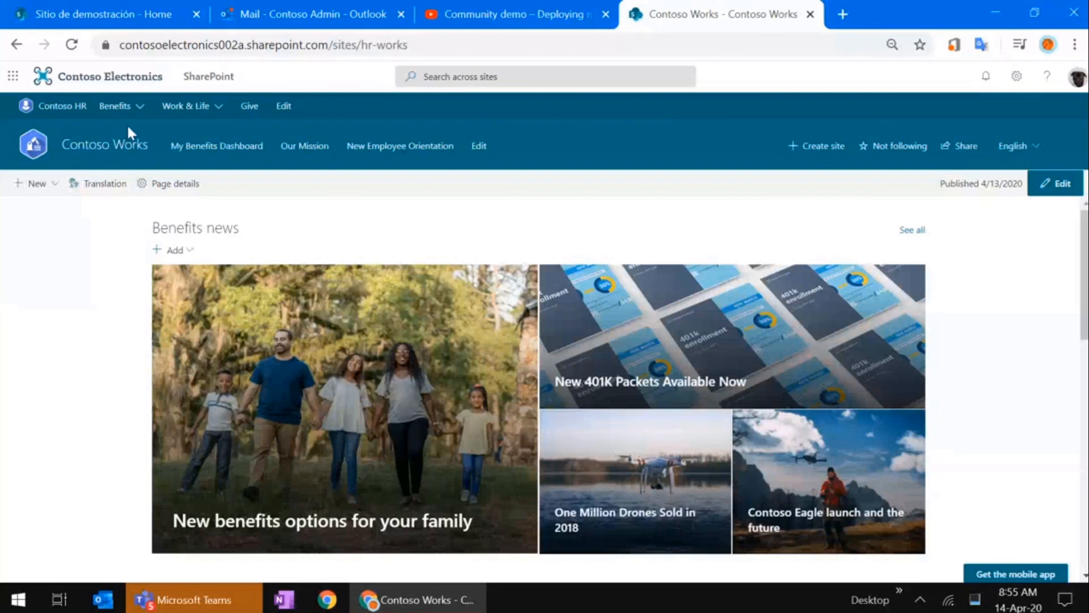
left_click(115, 155)
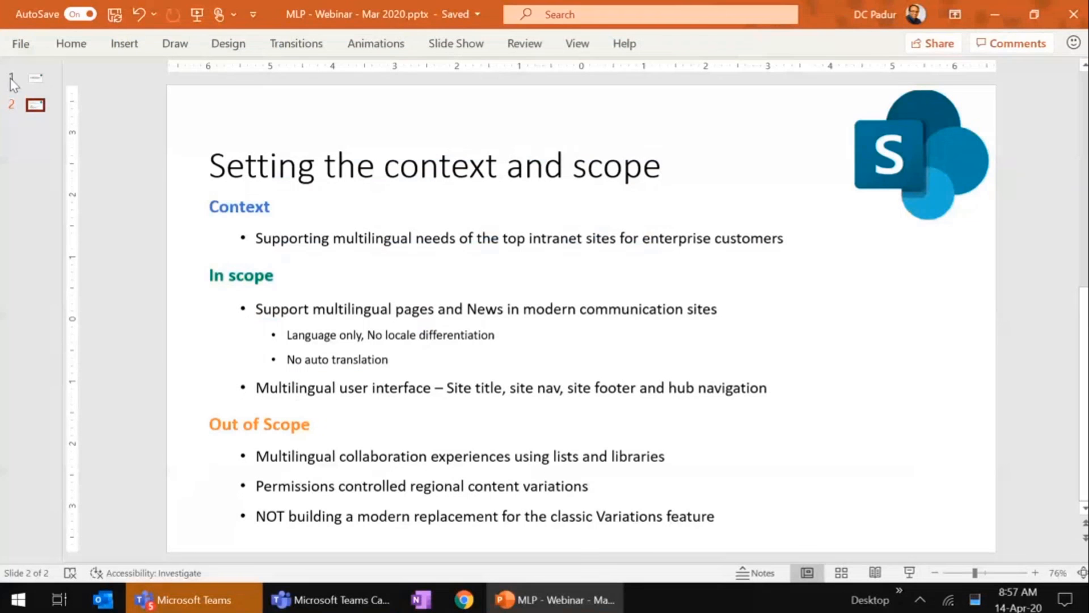
- Switch to the PowerPoint presentation and show its first slide, "The highlights"
left_click(36, 80)
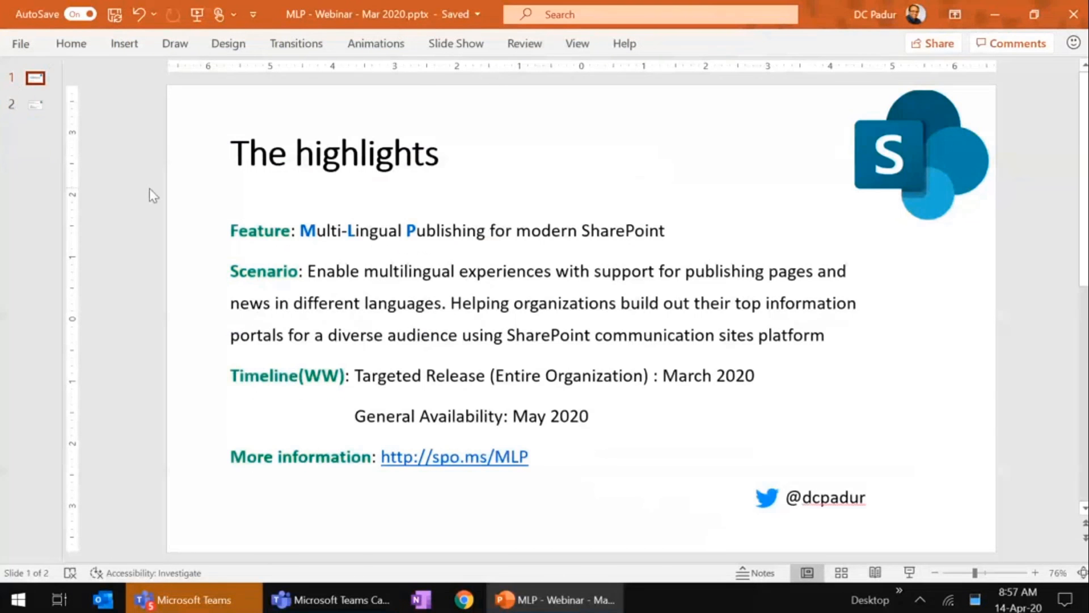